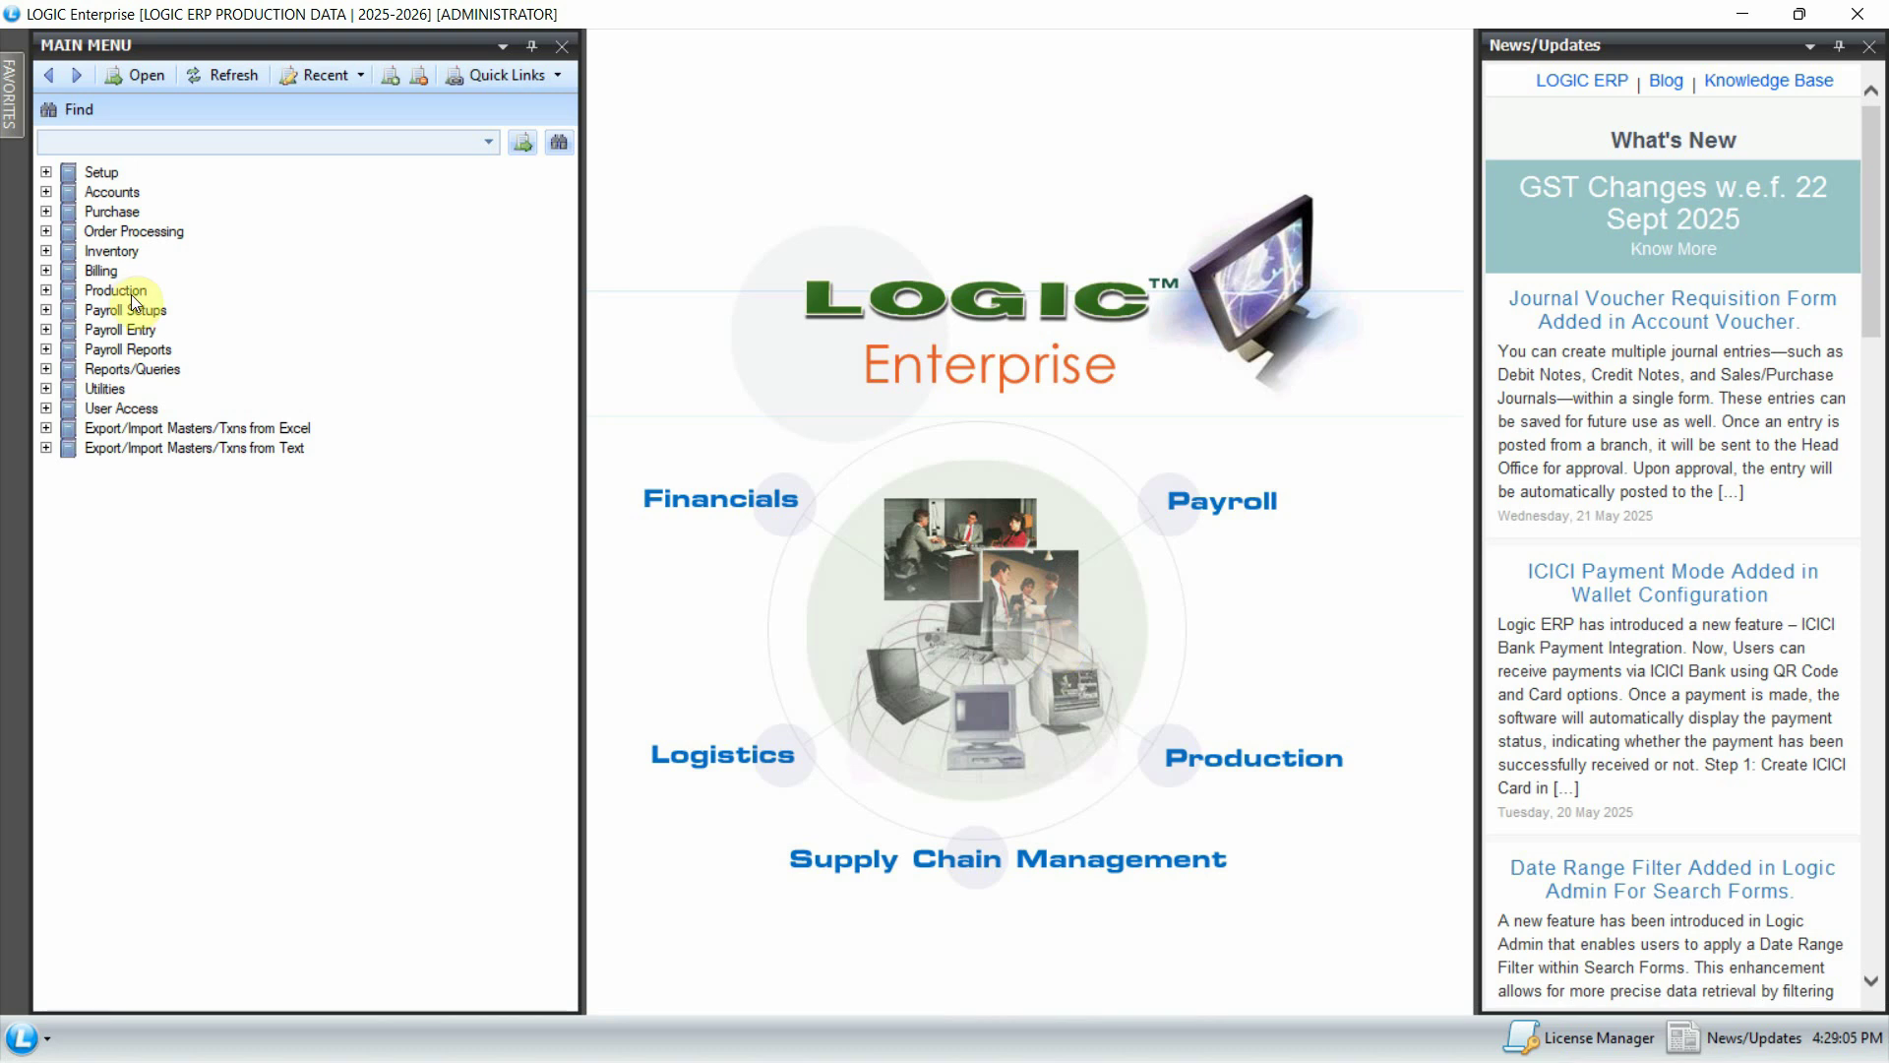
Open Setup Process Groups/Processes from the Production Setups section of Production
left_click(126, 290)
left_click(45, 290)
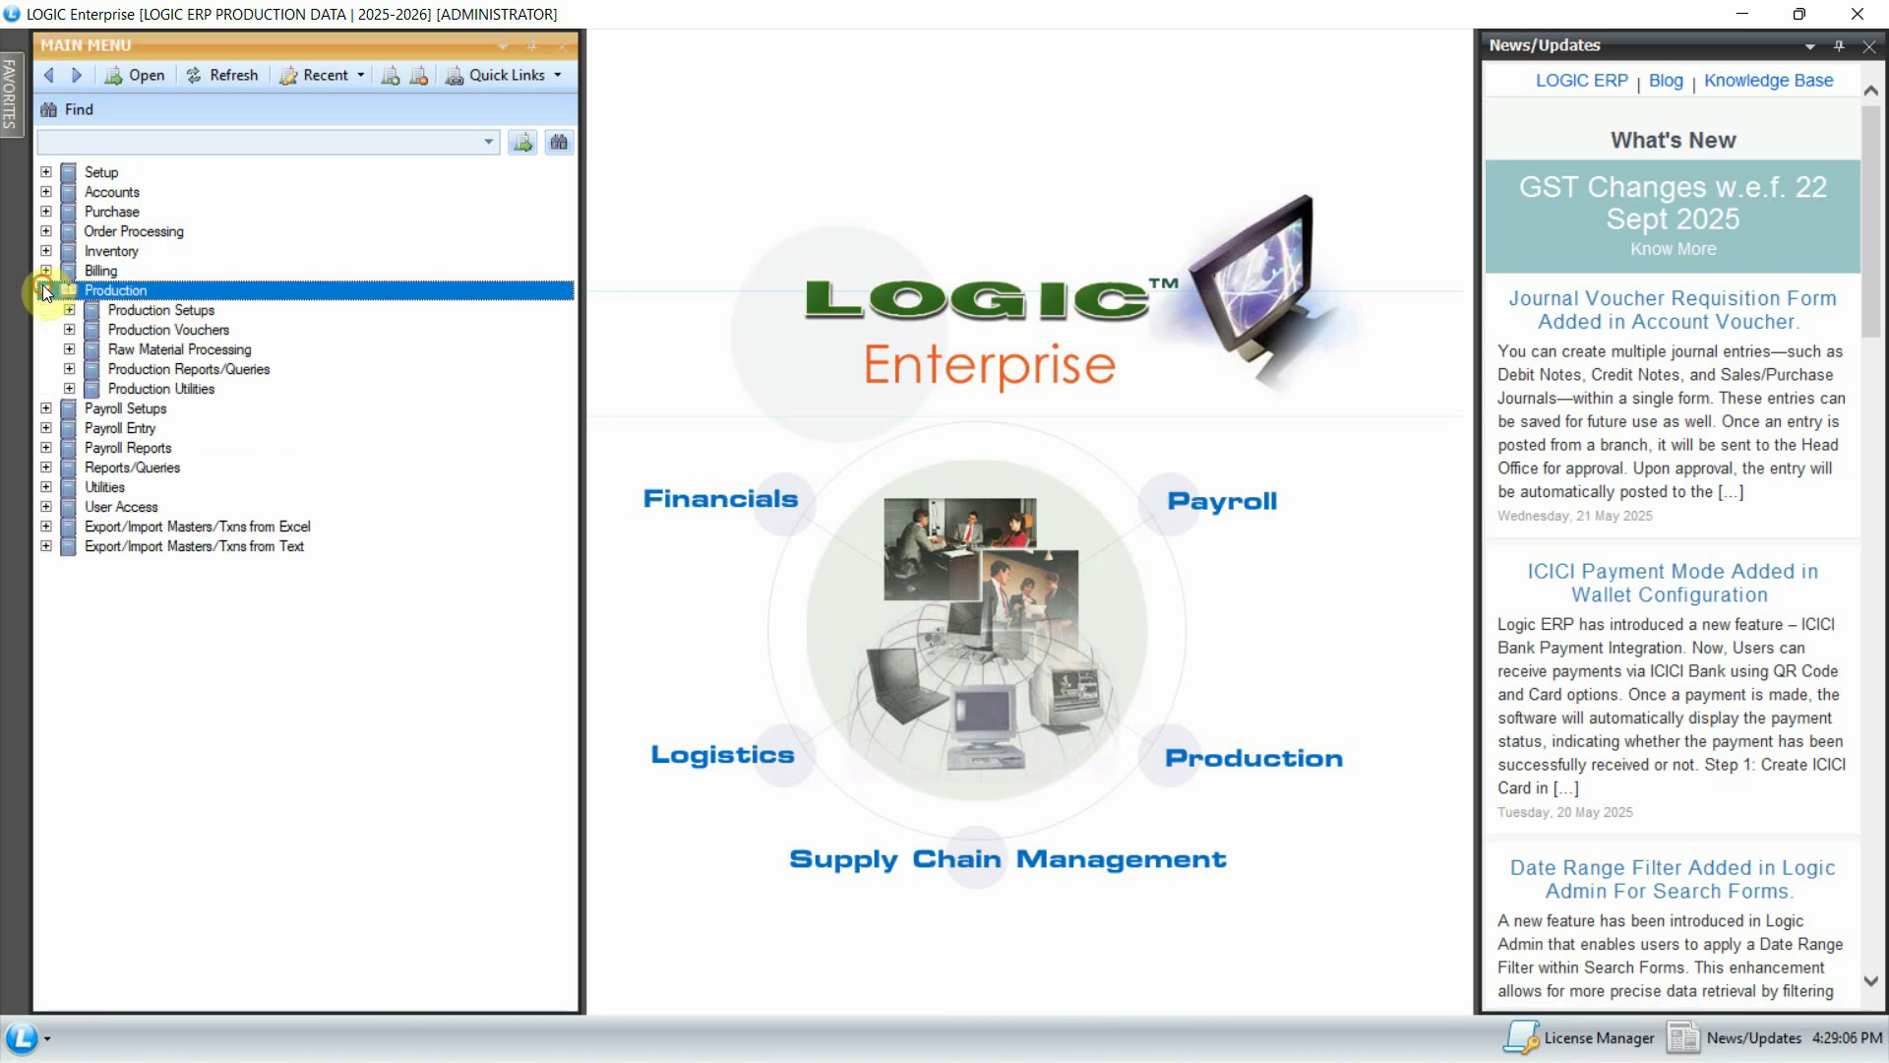
left_click(138, 310)
left_click(70, 309)
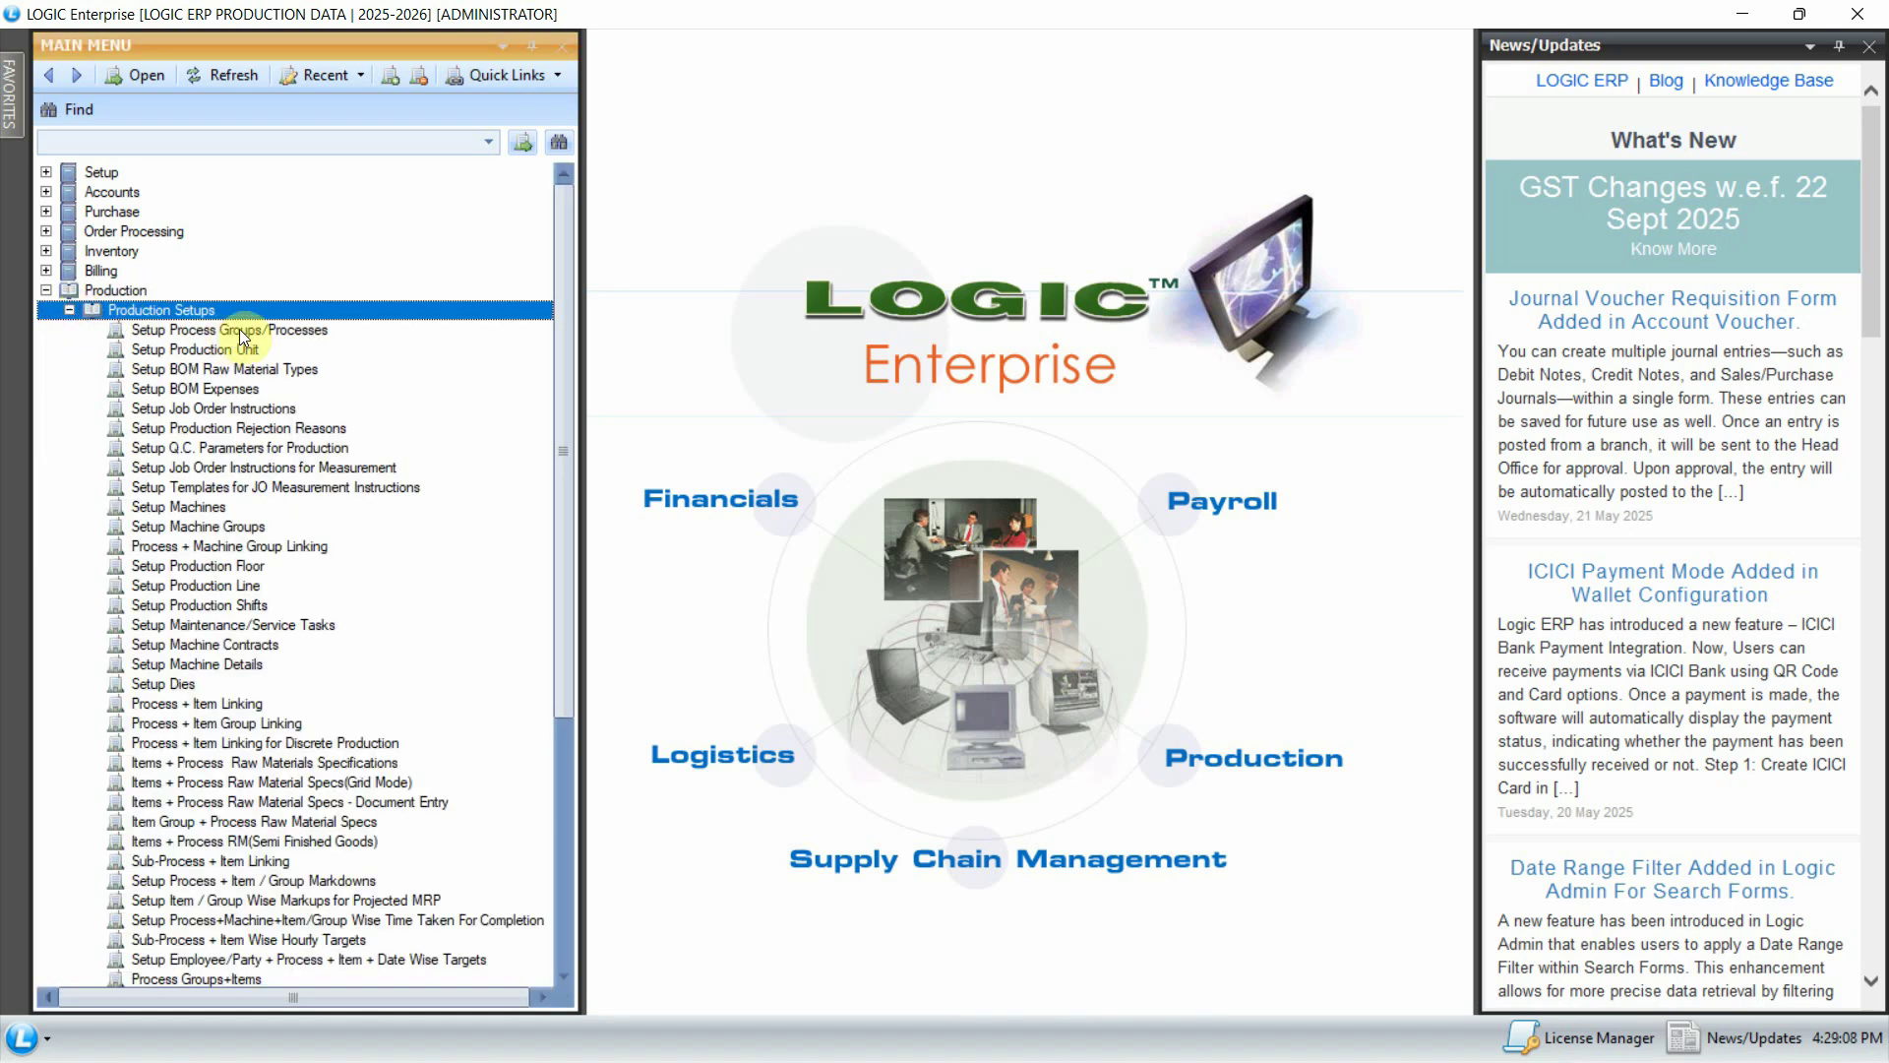
left_click(313, 328)
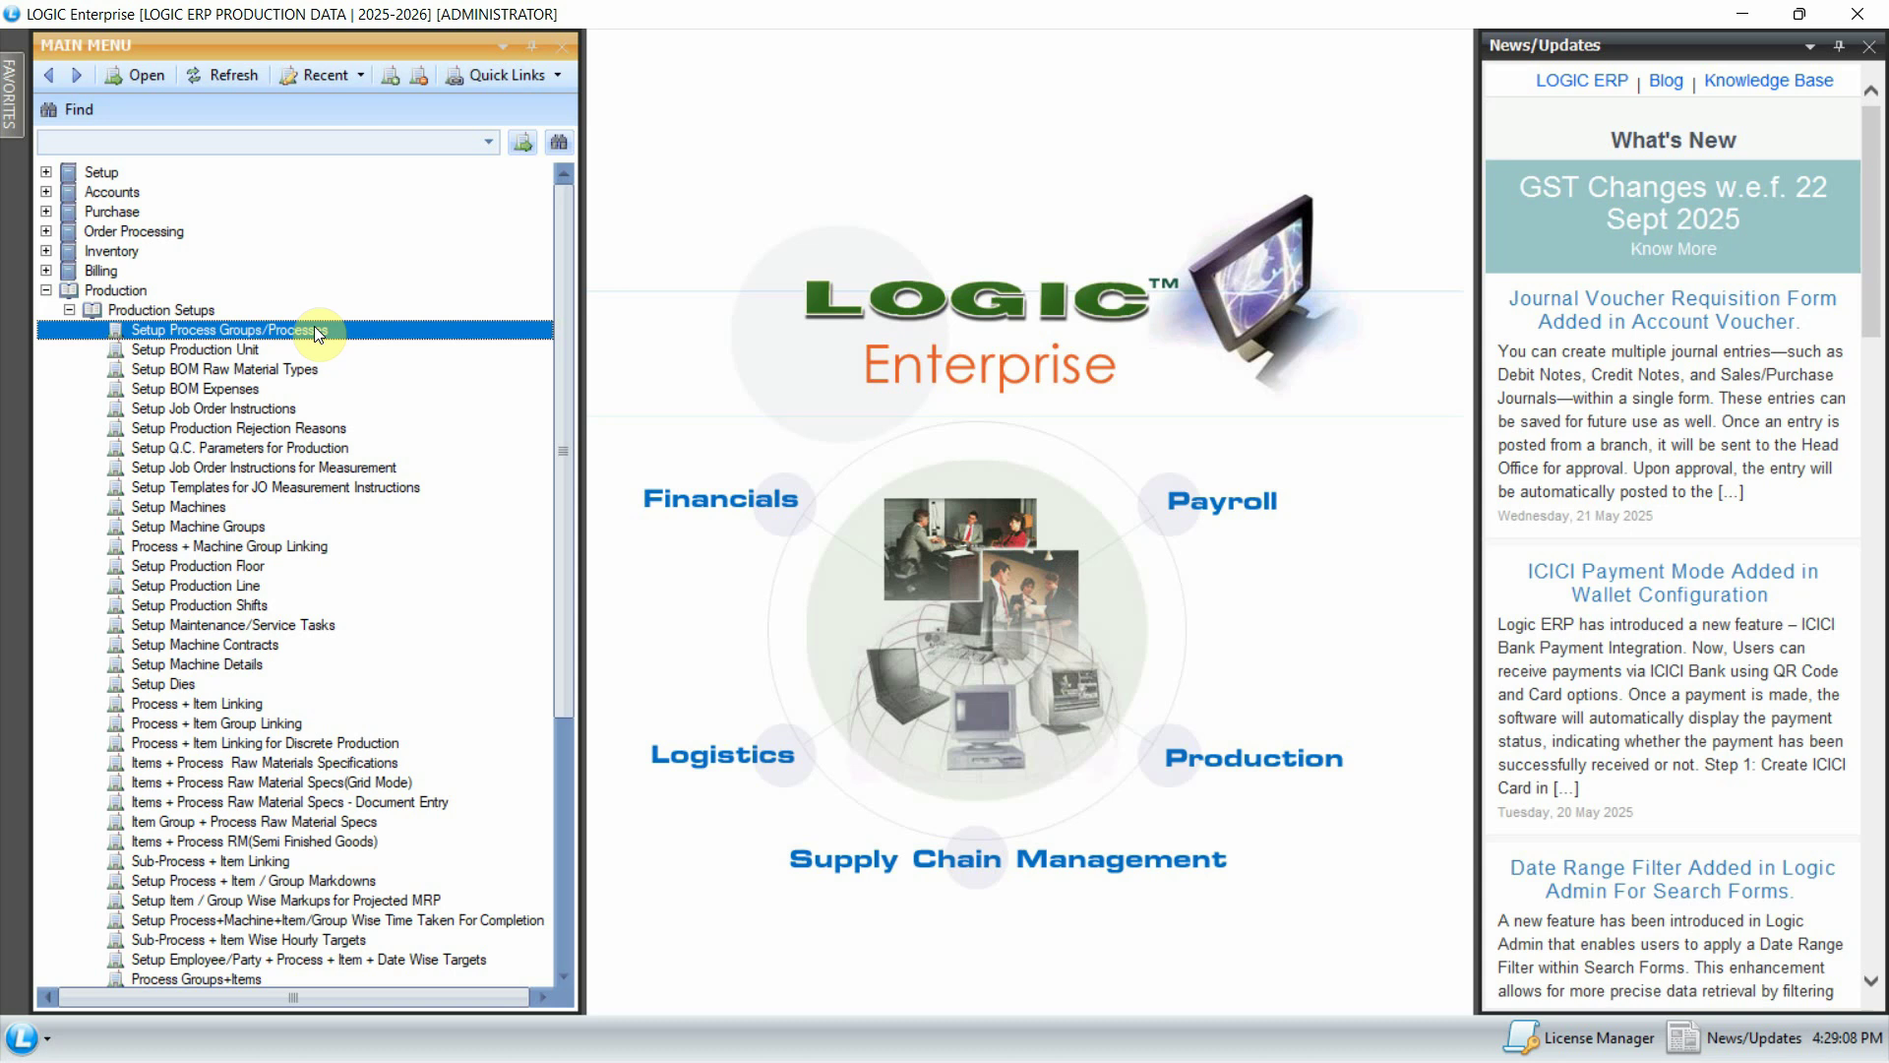
double_click(315, 328)
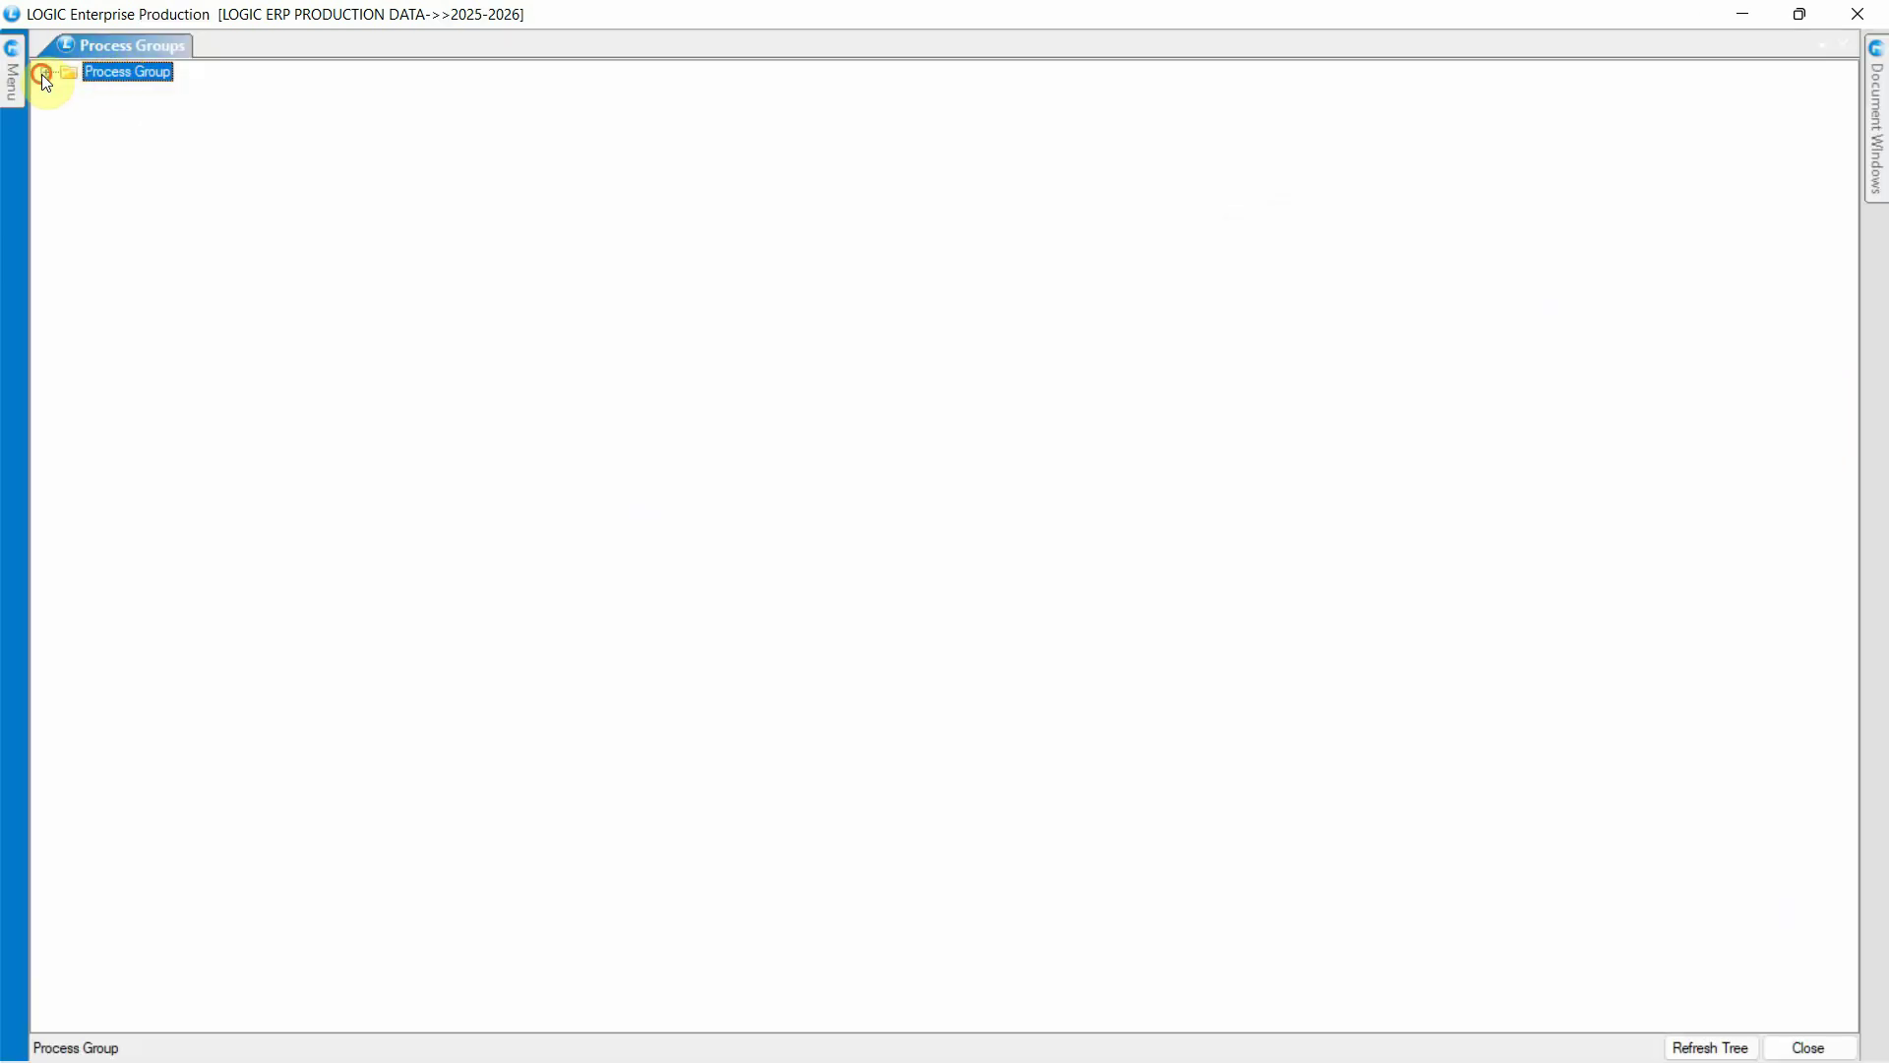
Examine the existing processes and sub-processes of the ACI PRODUCTION and APPAREL SEQUENTIAL PROCESS groups
left_click(45, 72)
left_click(85, 95)
left_click(69, 91)
left_click(69, 92)
left_click(139, 110)
left_click(69, 110)
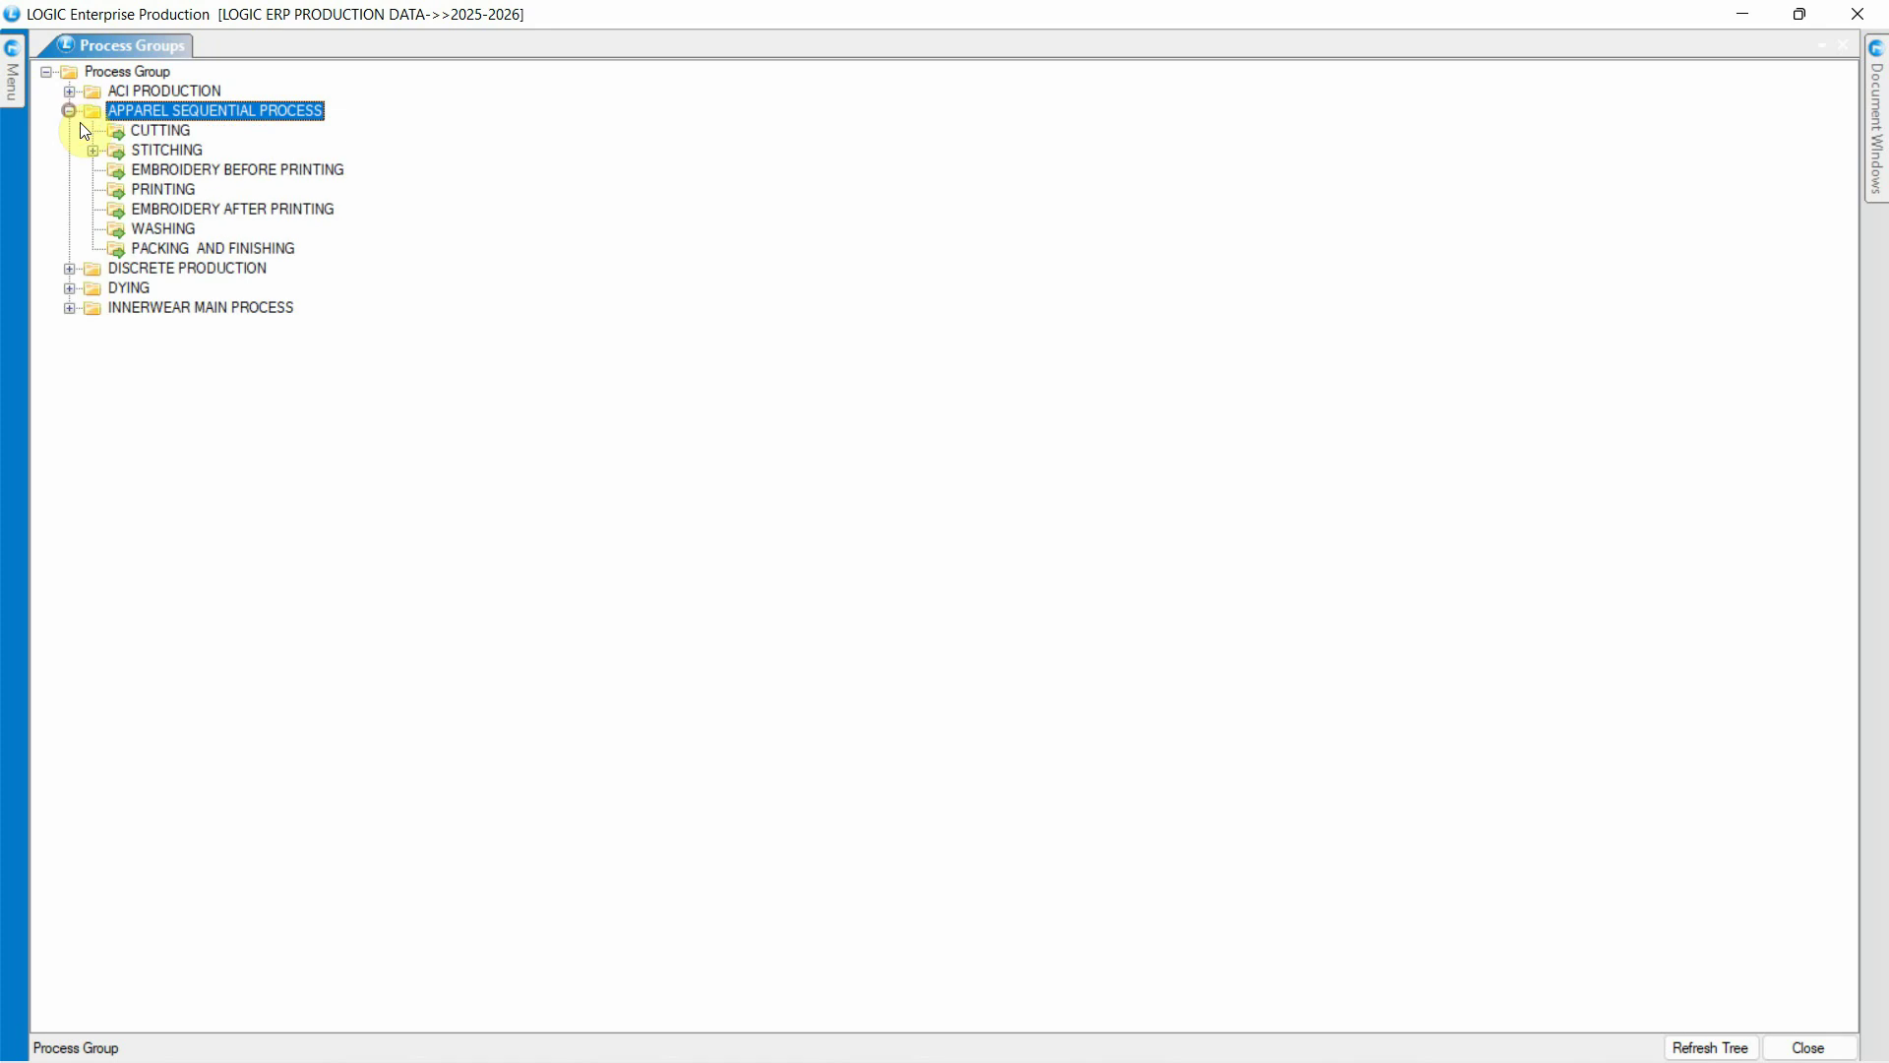
left_click(92, 150)
left_click(92, 150)
left_click(69, 110)
Examine the existing processes of the DISCRETE PRODUCTION, DYING and INNERWEAR MAIN PROCESS groups
left_click(123, 130)
left_click(69, 130)
left_click(69, 131)
left_click(127, 150)
left_click(68, 151)
left_click(68, 150)
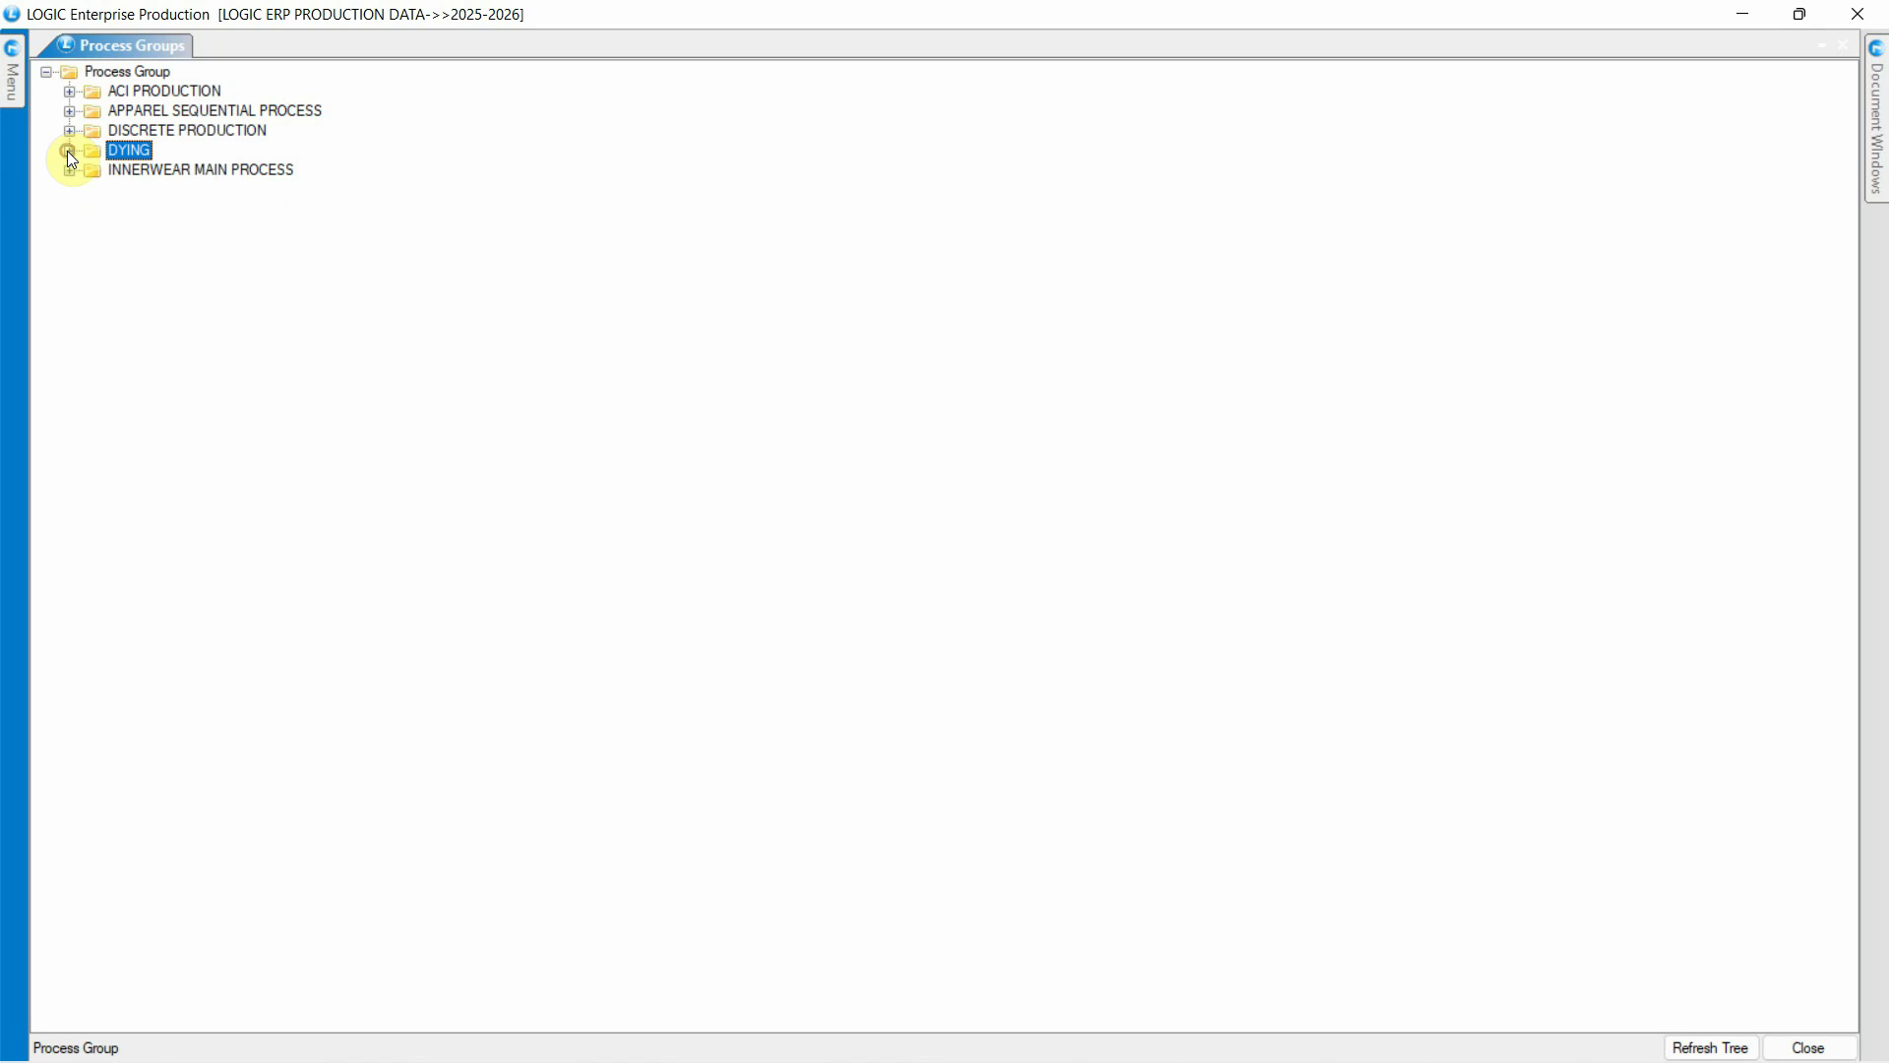
left_click(70, 170)
left_click(91, 228)
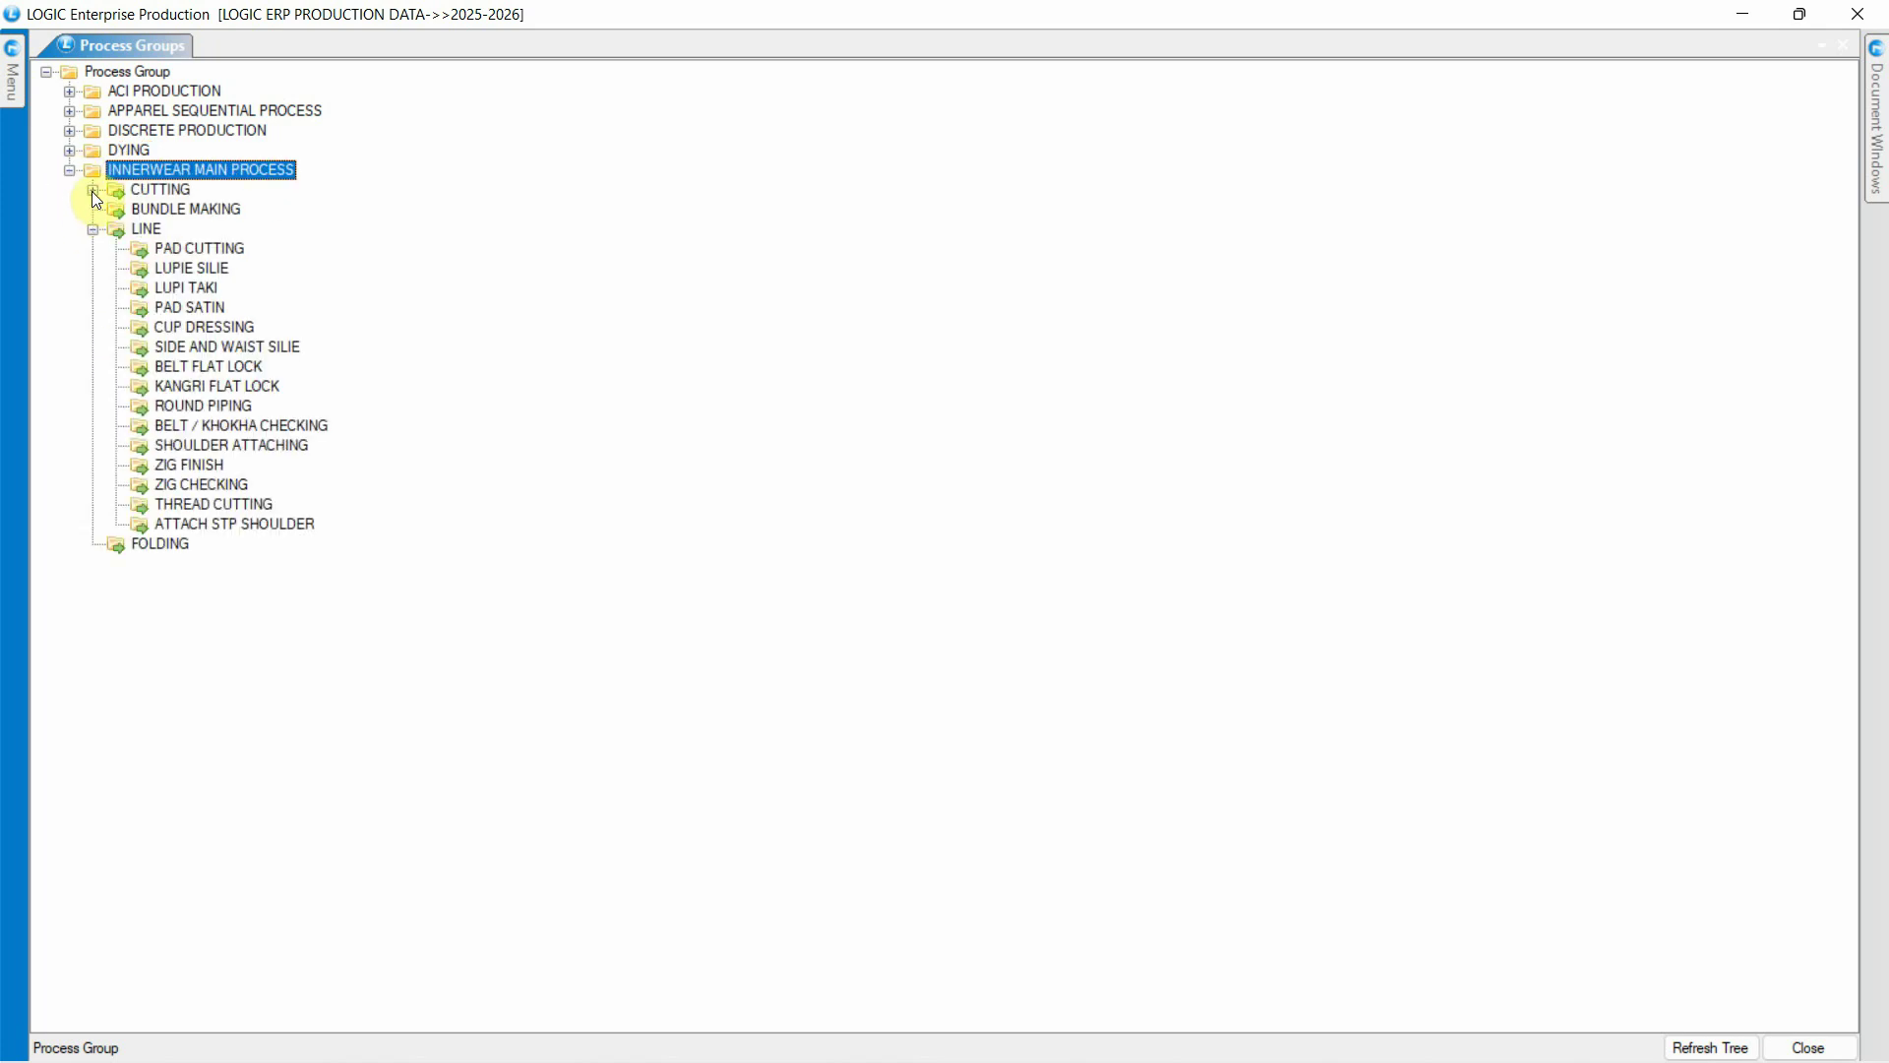
left_click(91, 188)
left_click(70, 169)
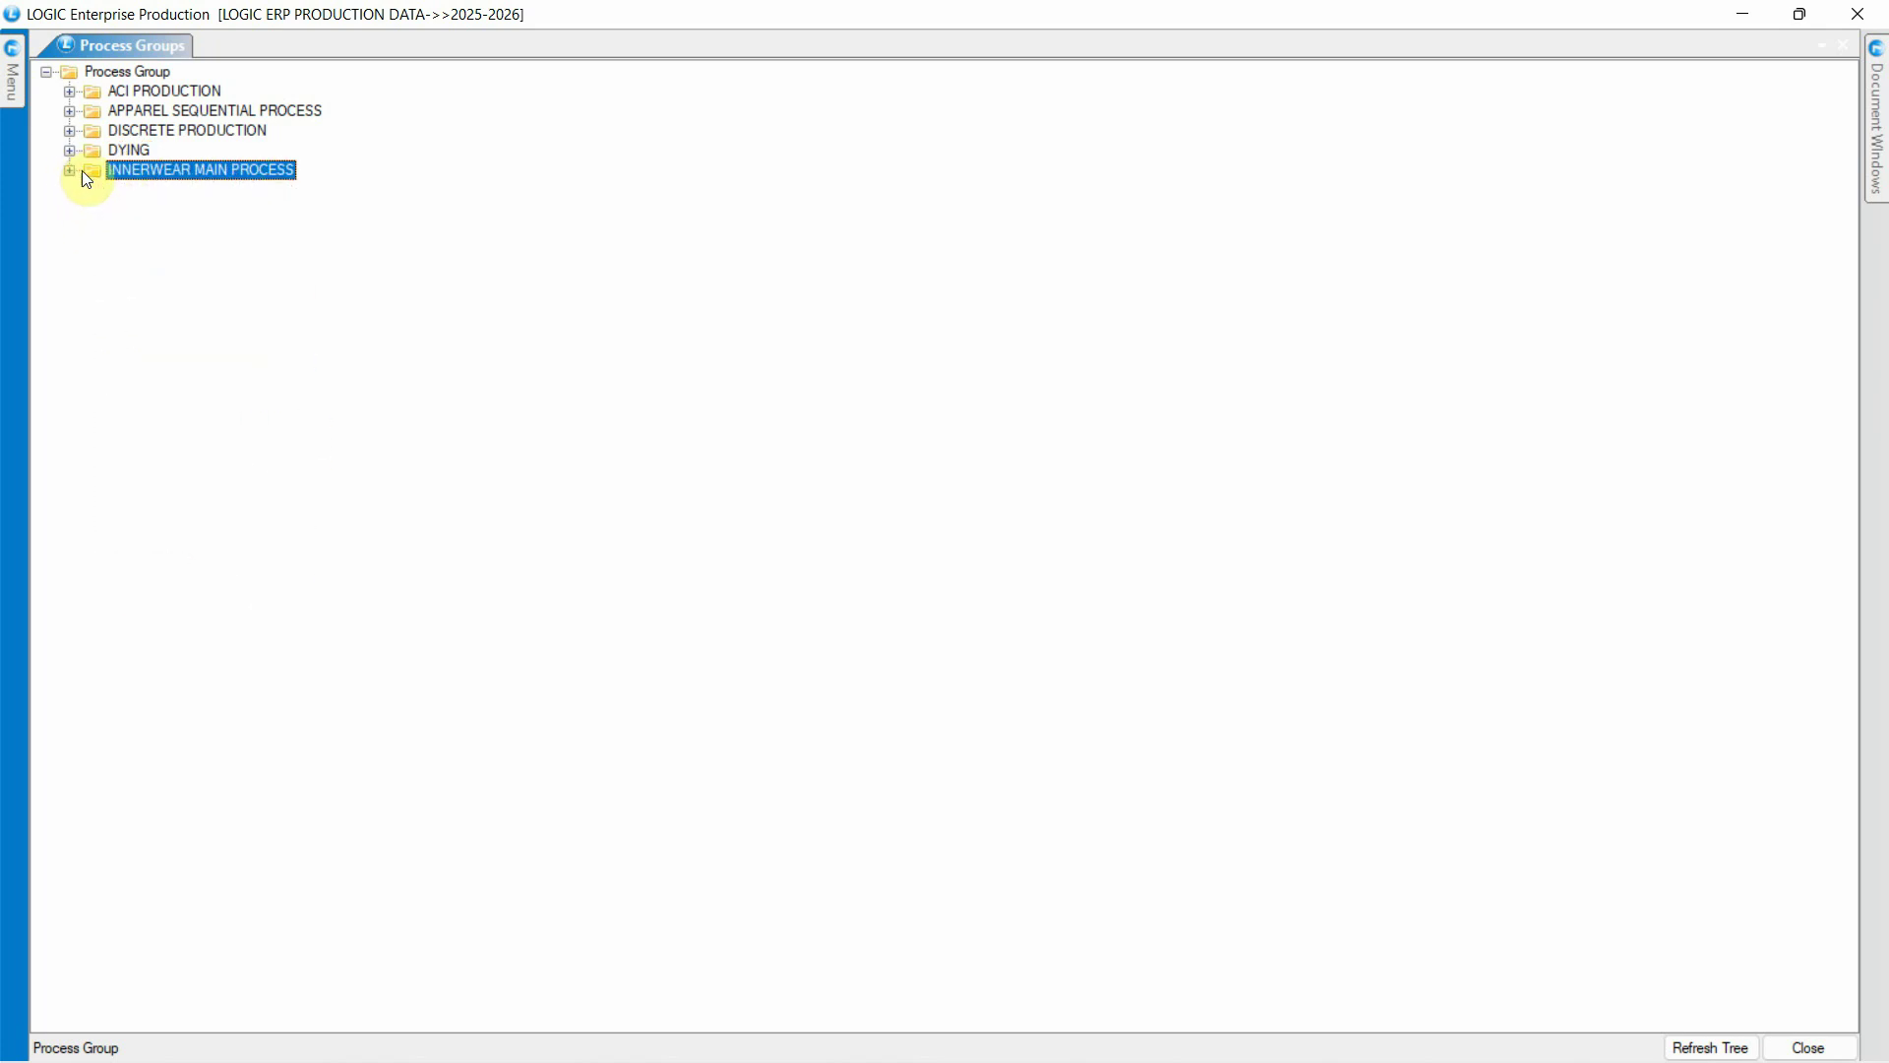
Create a new process group named GARMENT SEQUENTIAL PRODUCTION
left_click(140, 73)
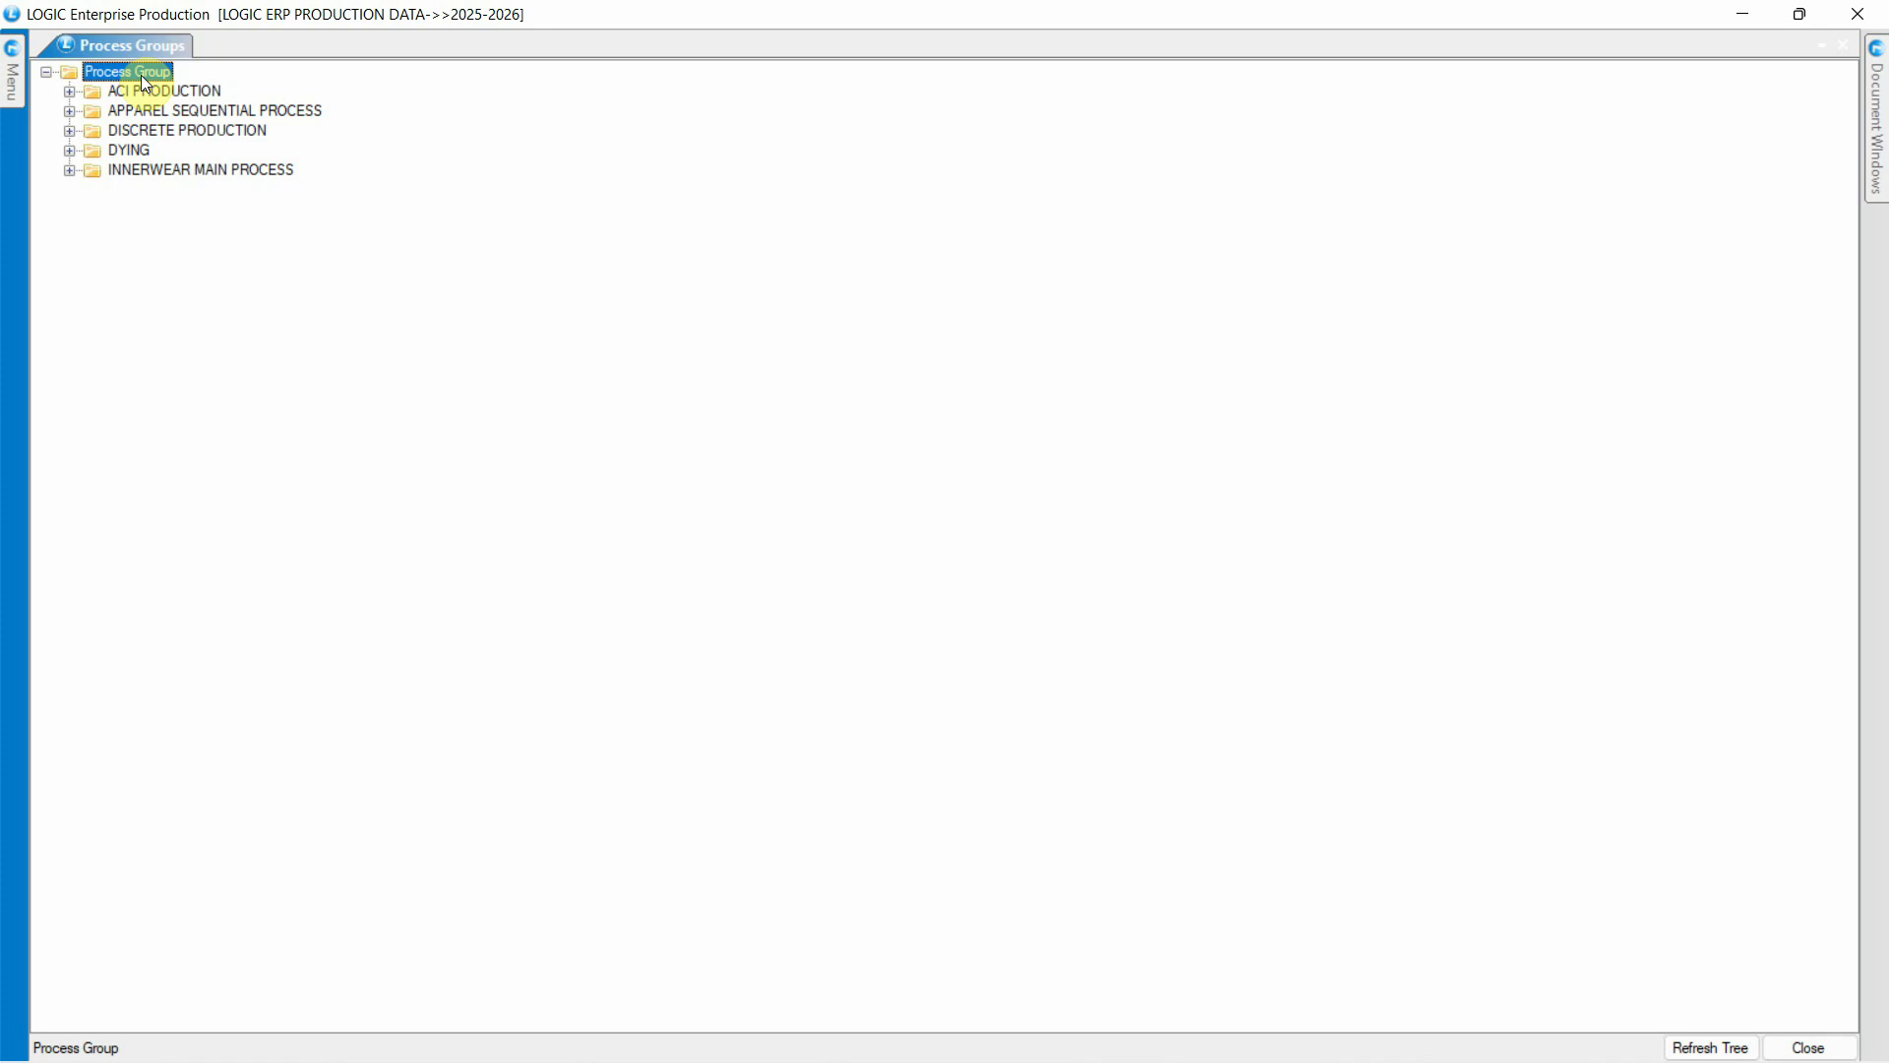
right_click(142, 83)
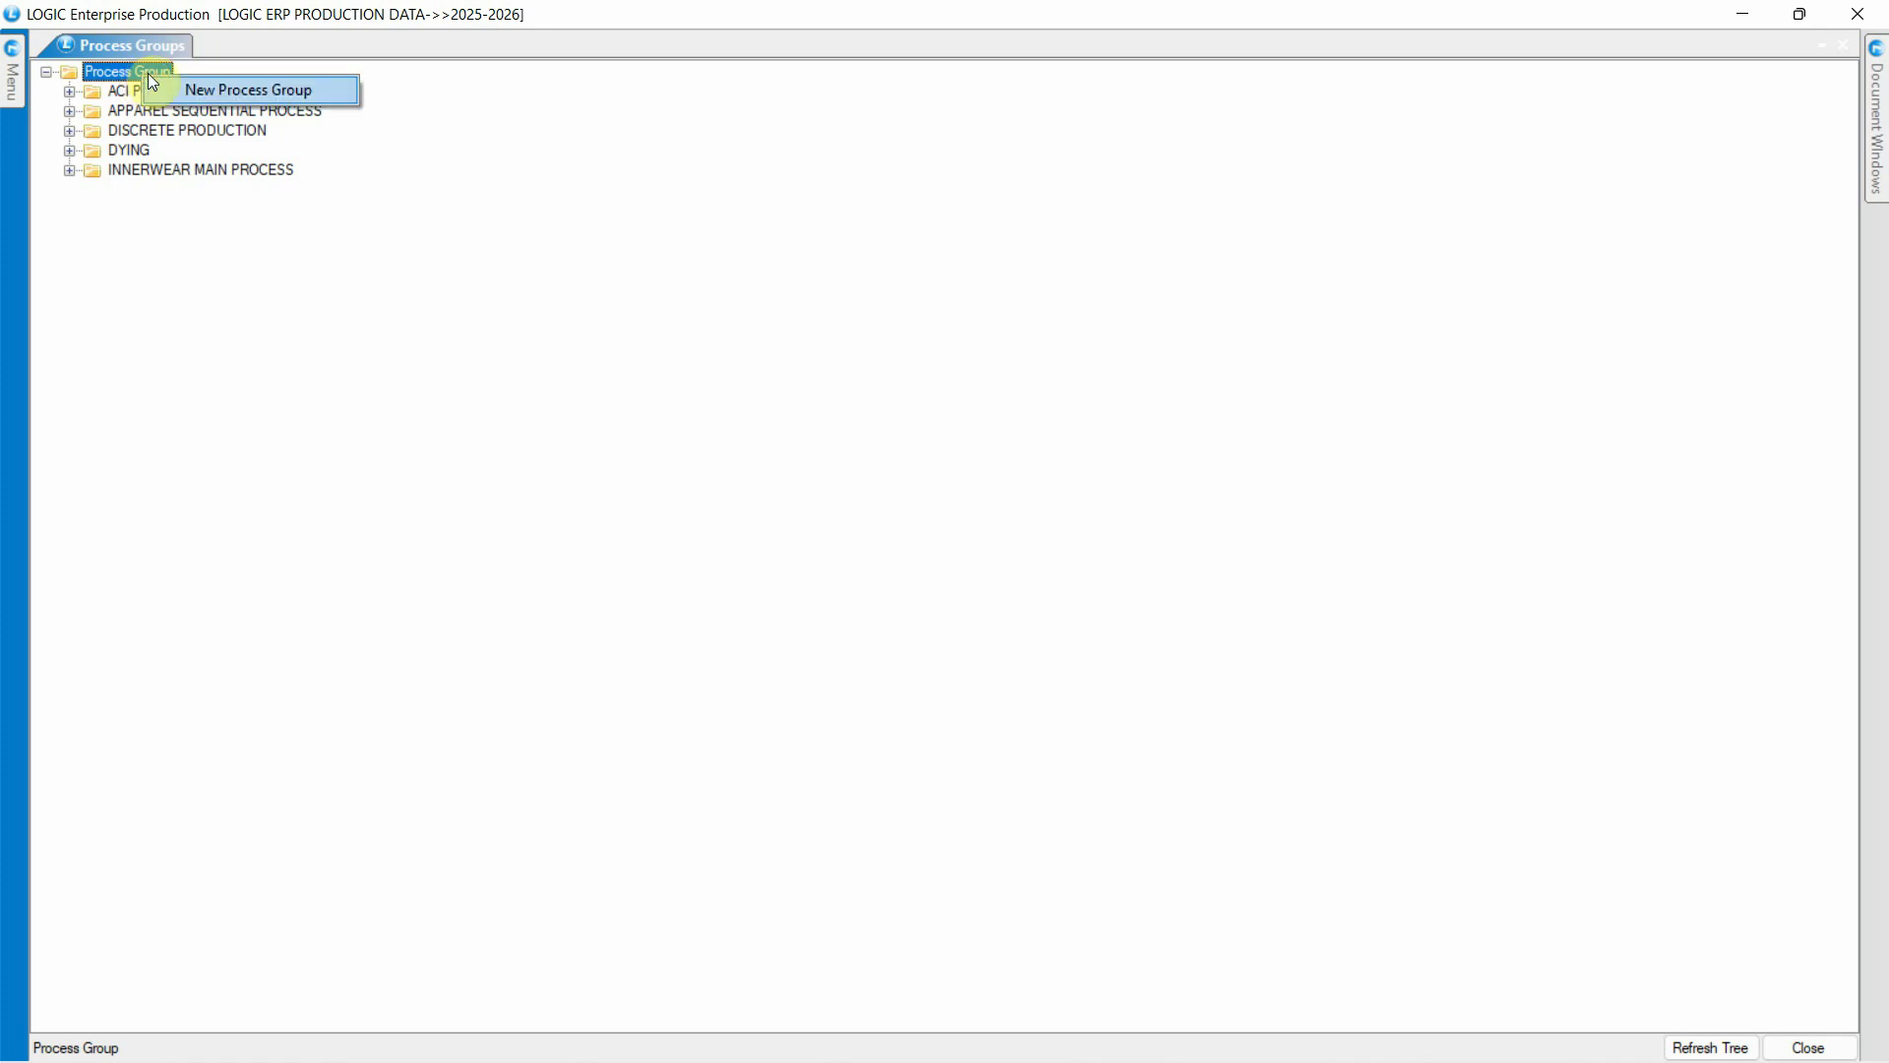
left_click(168, 81)
type("GAR")
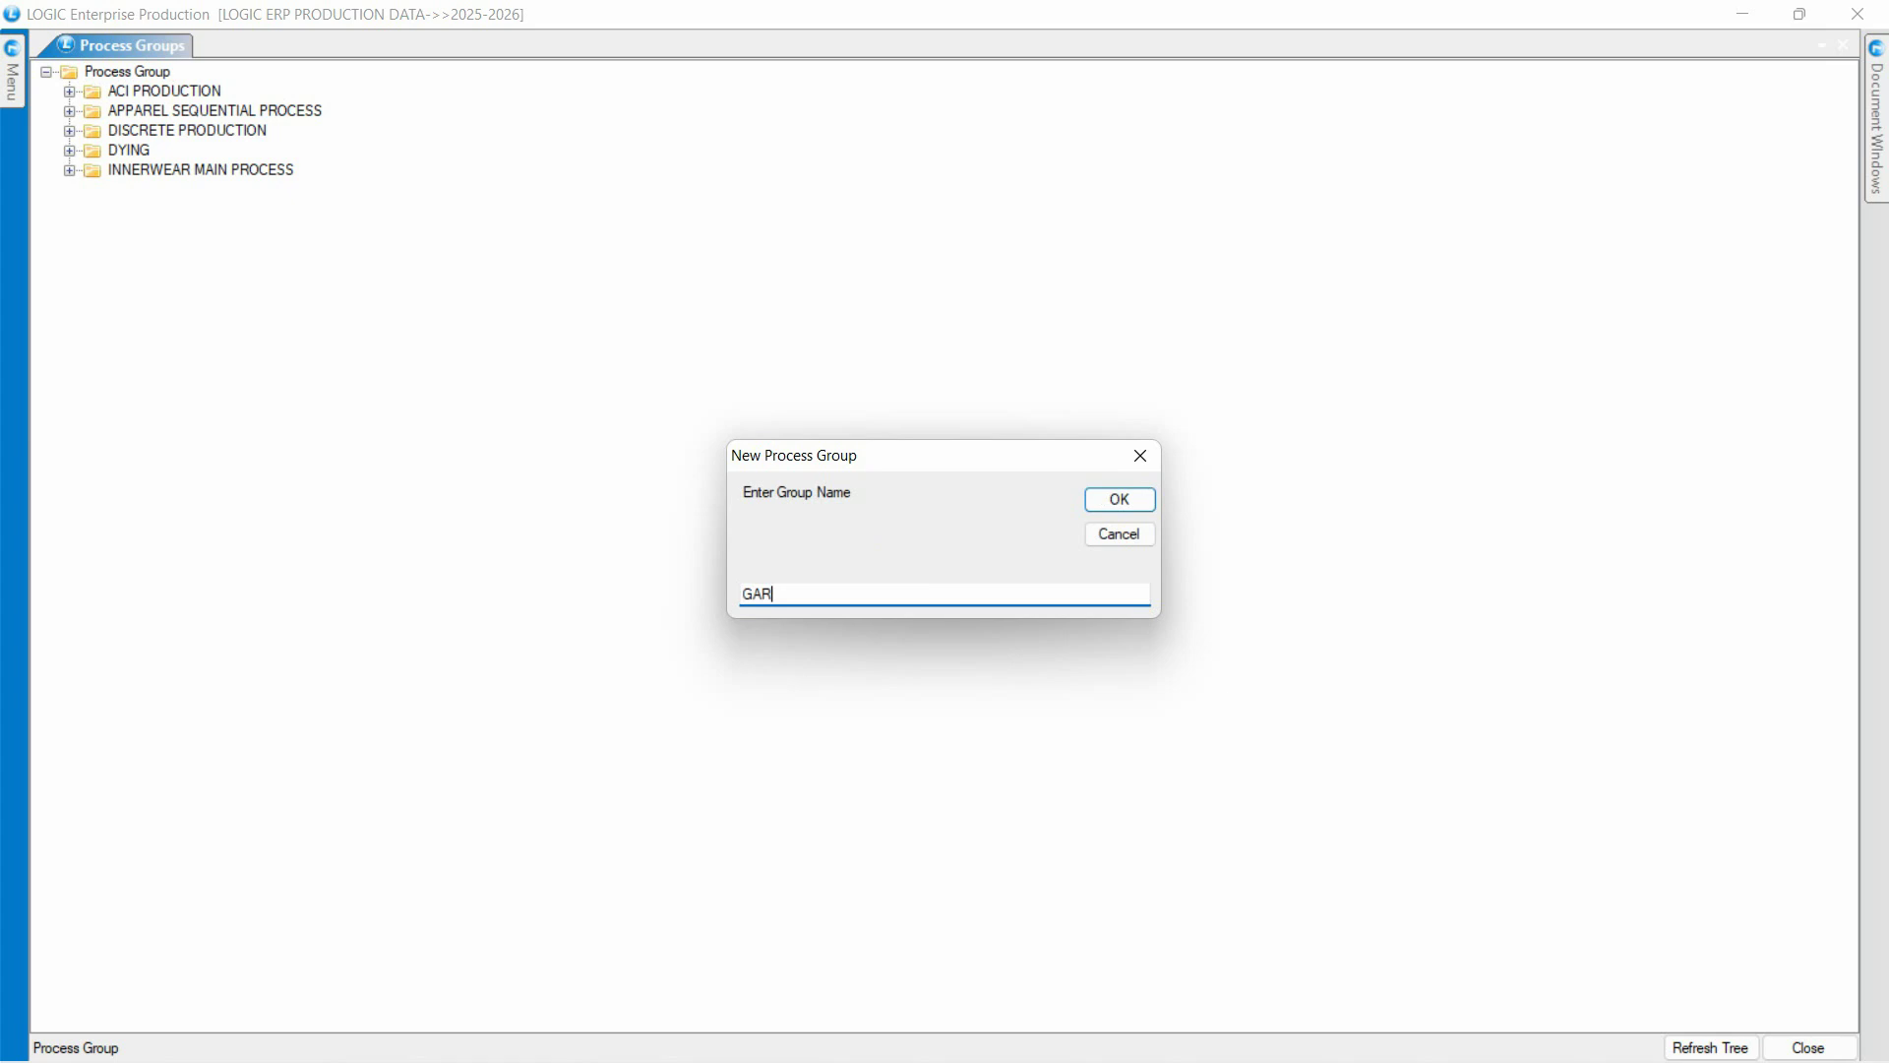
type("MENT SEQUENTIAL PRODUCTION")
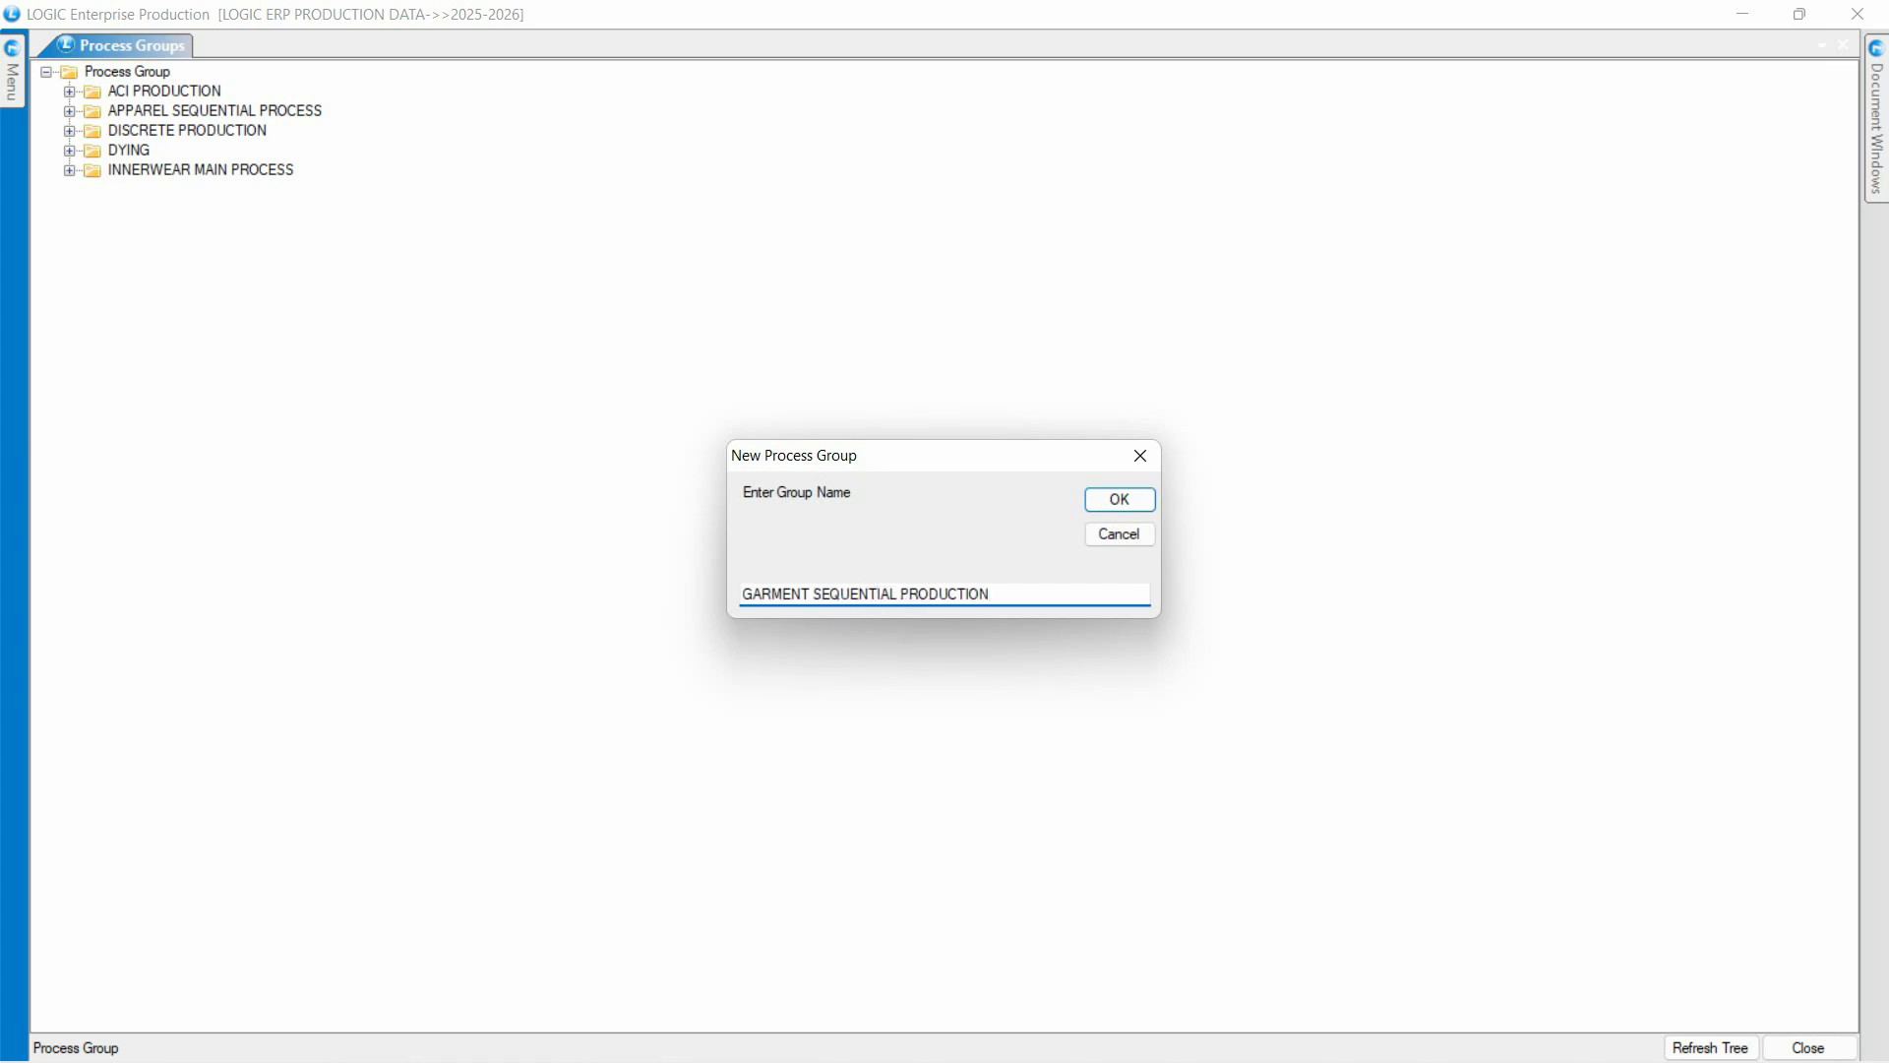
key("Return")
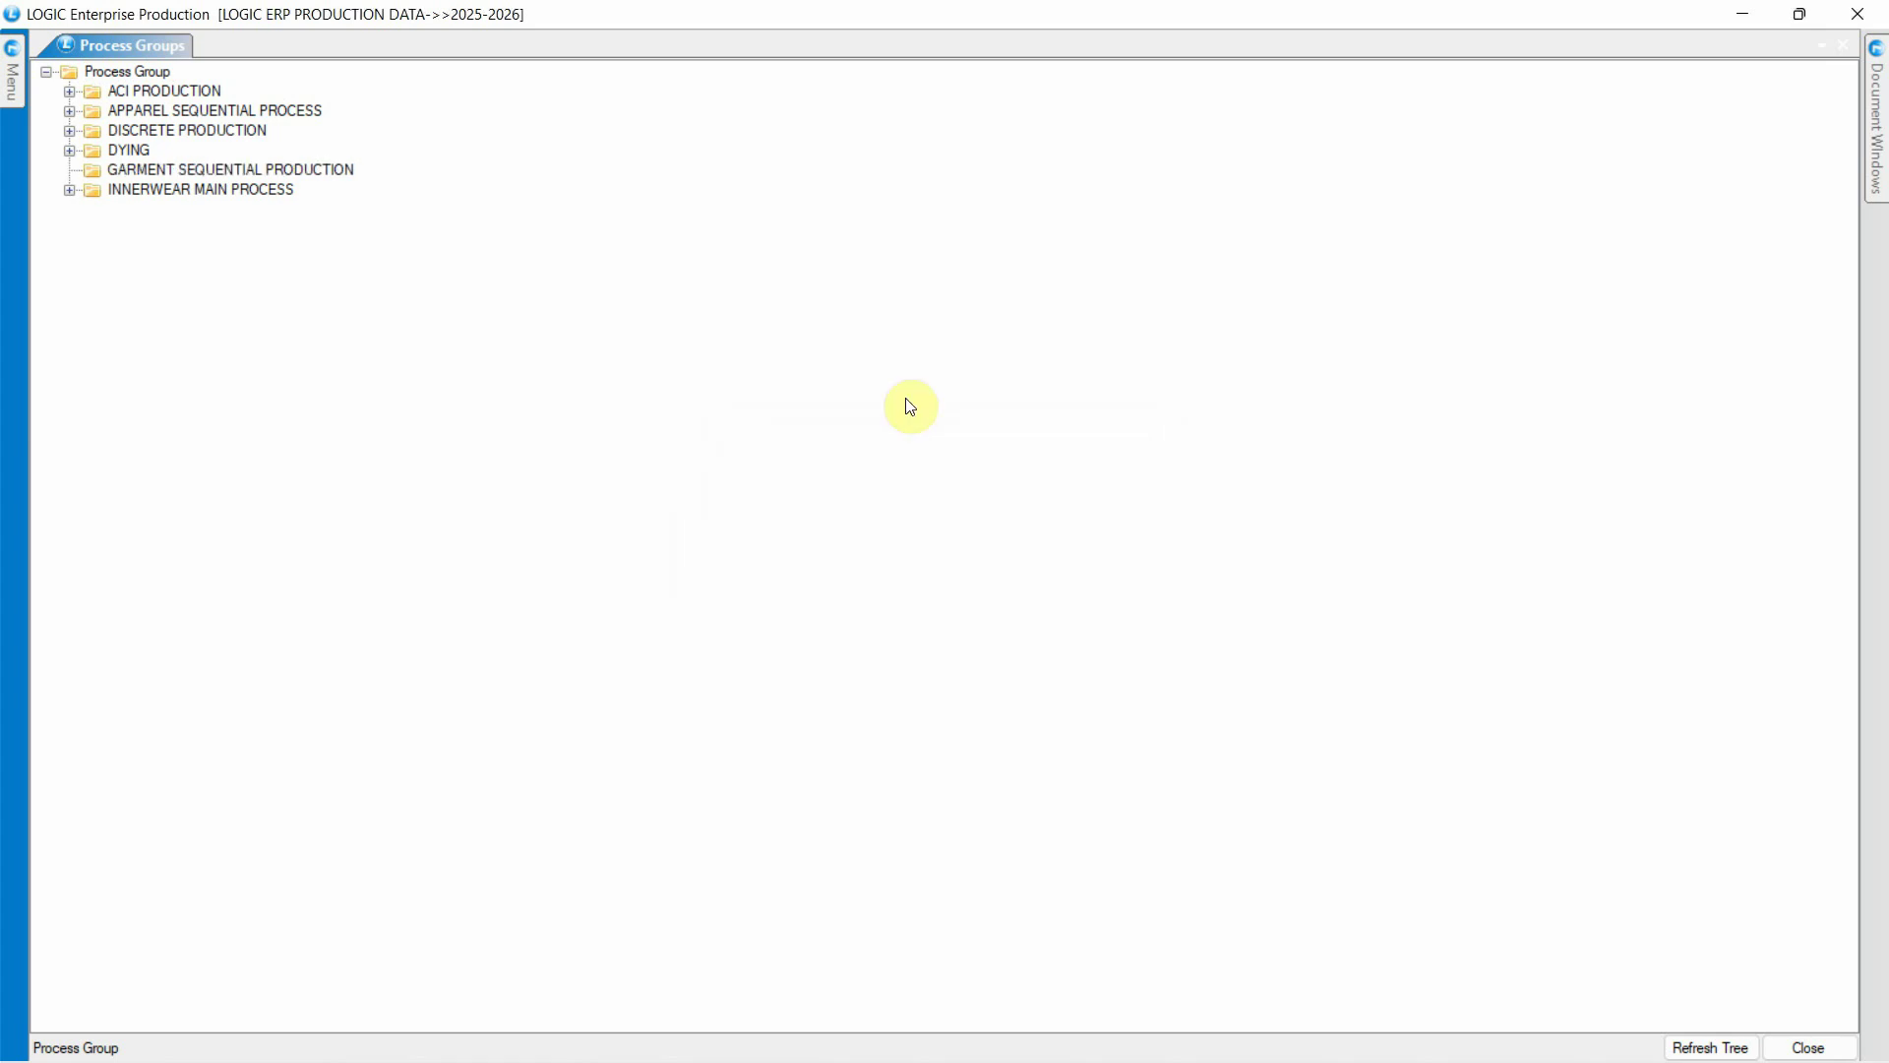
Start a new process CUTTING in the GARMENT SEQUENTIAL PRODUCTION group with rate per unit 1 and rate 1 in KGS
left_click(196, 169)
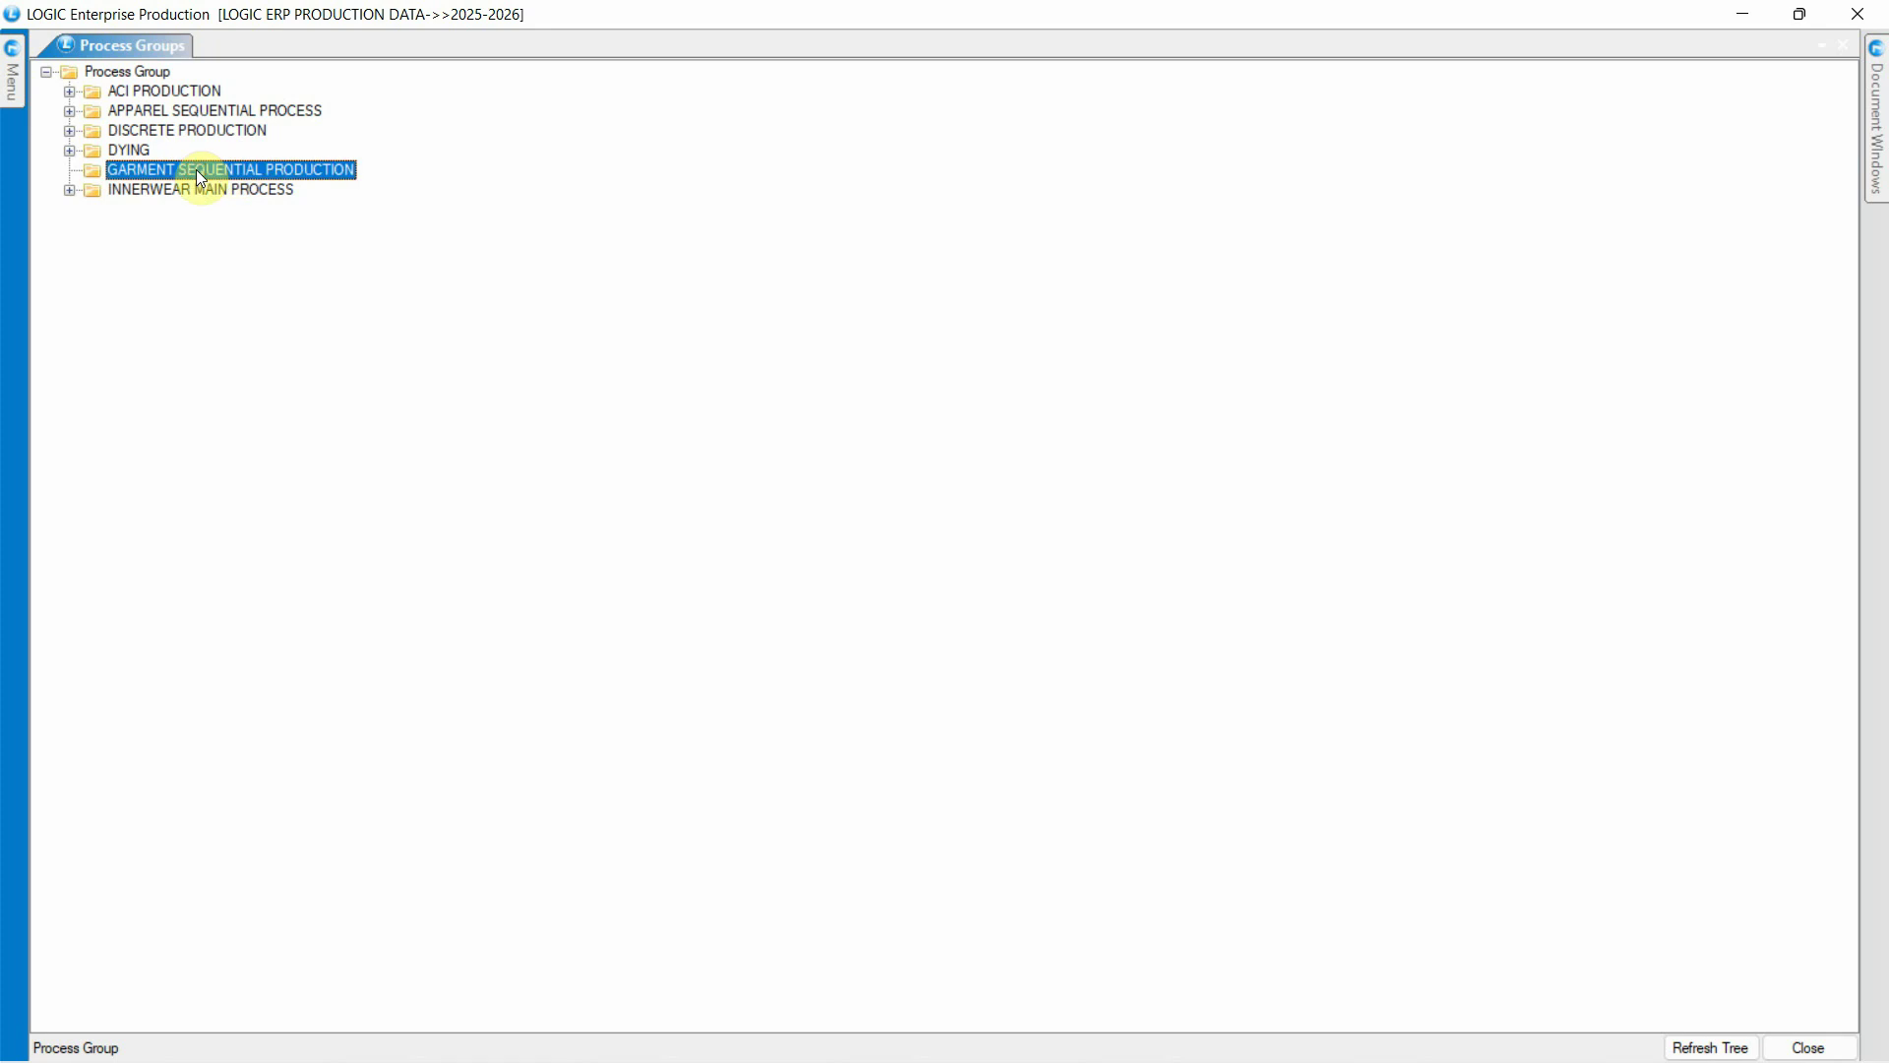
right_click(197, 169)
key("Down")
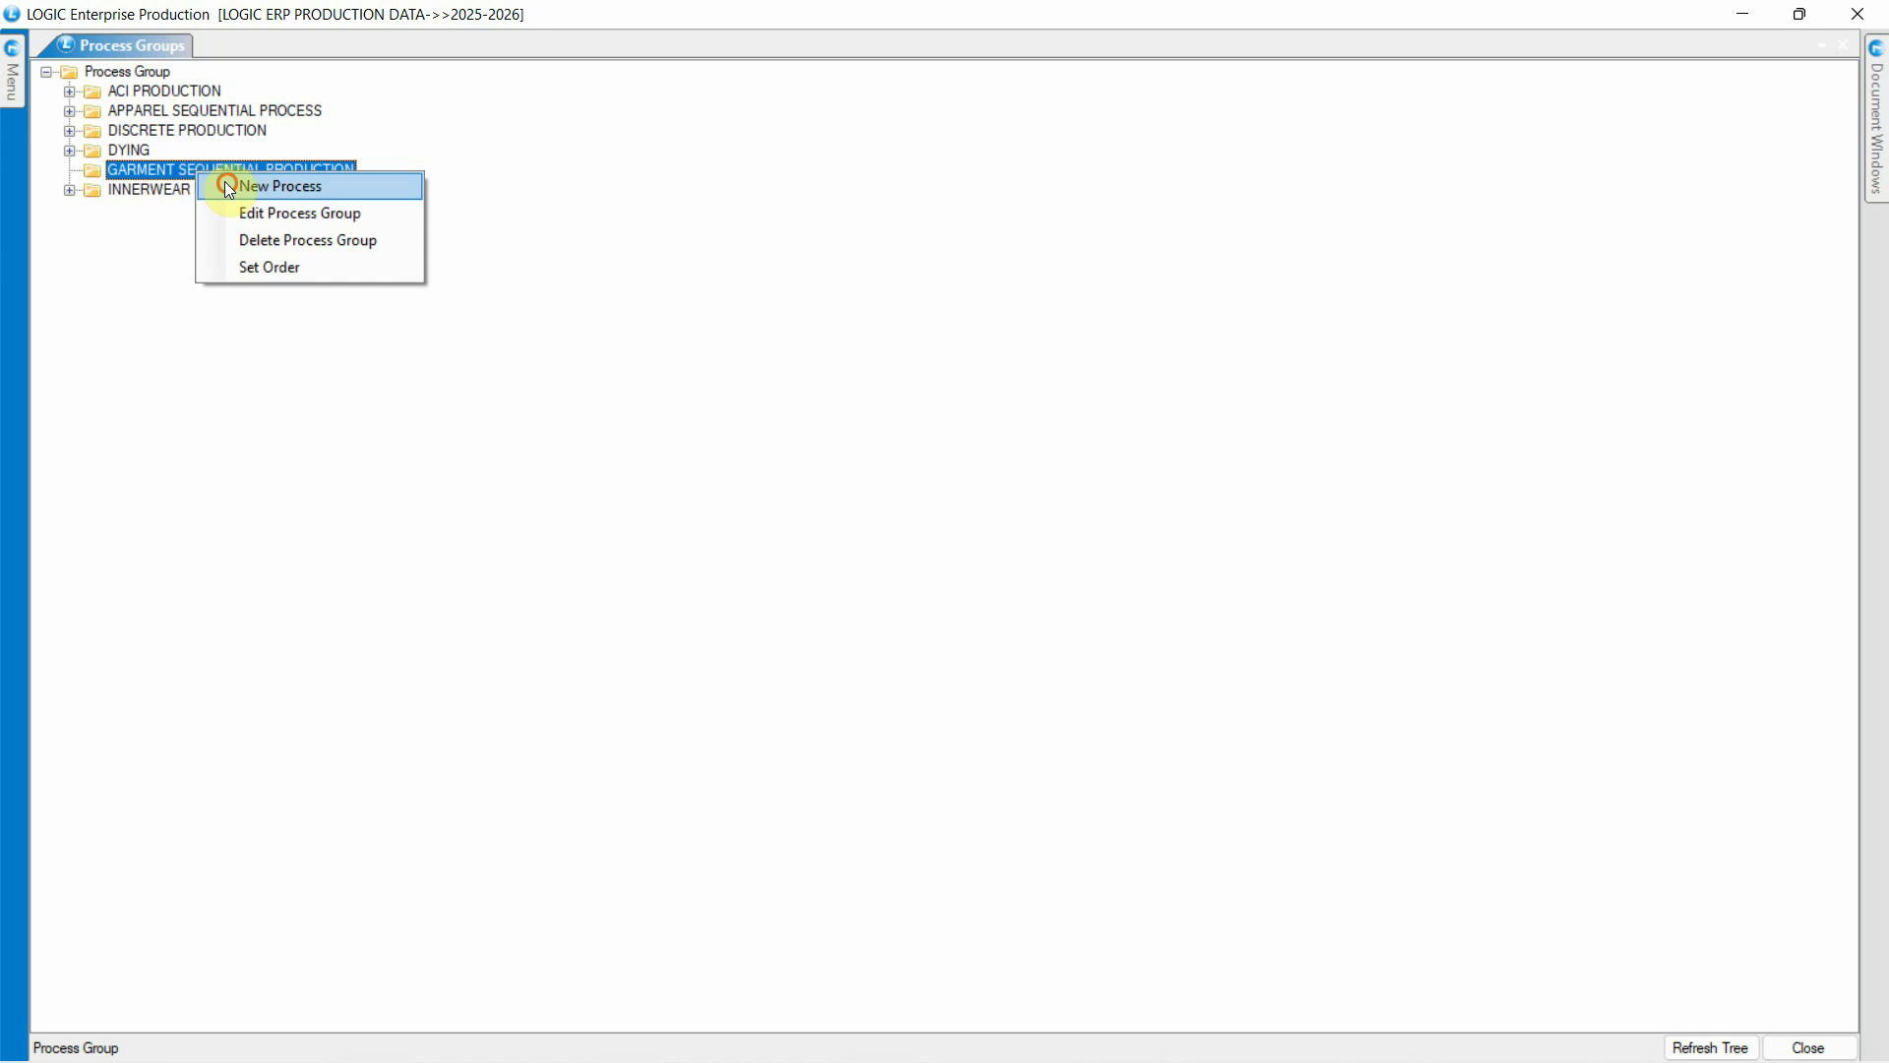
key("Return")
type("CUTTING")
left_click(890, 426)
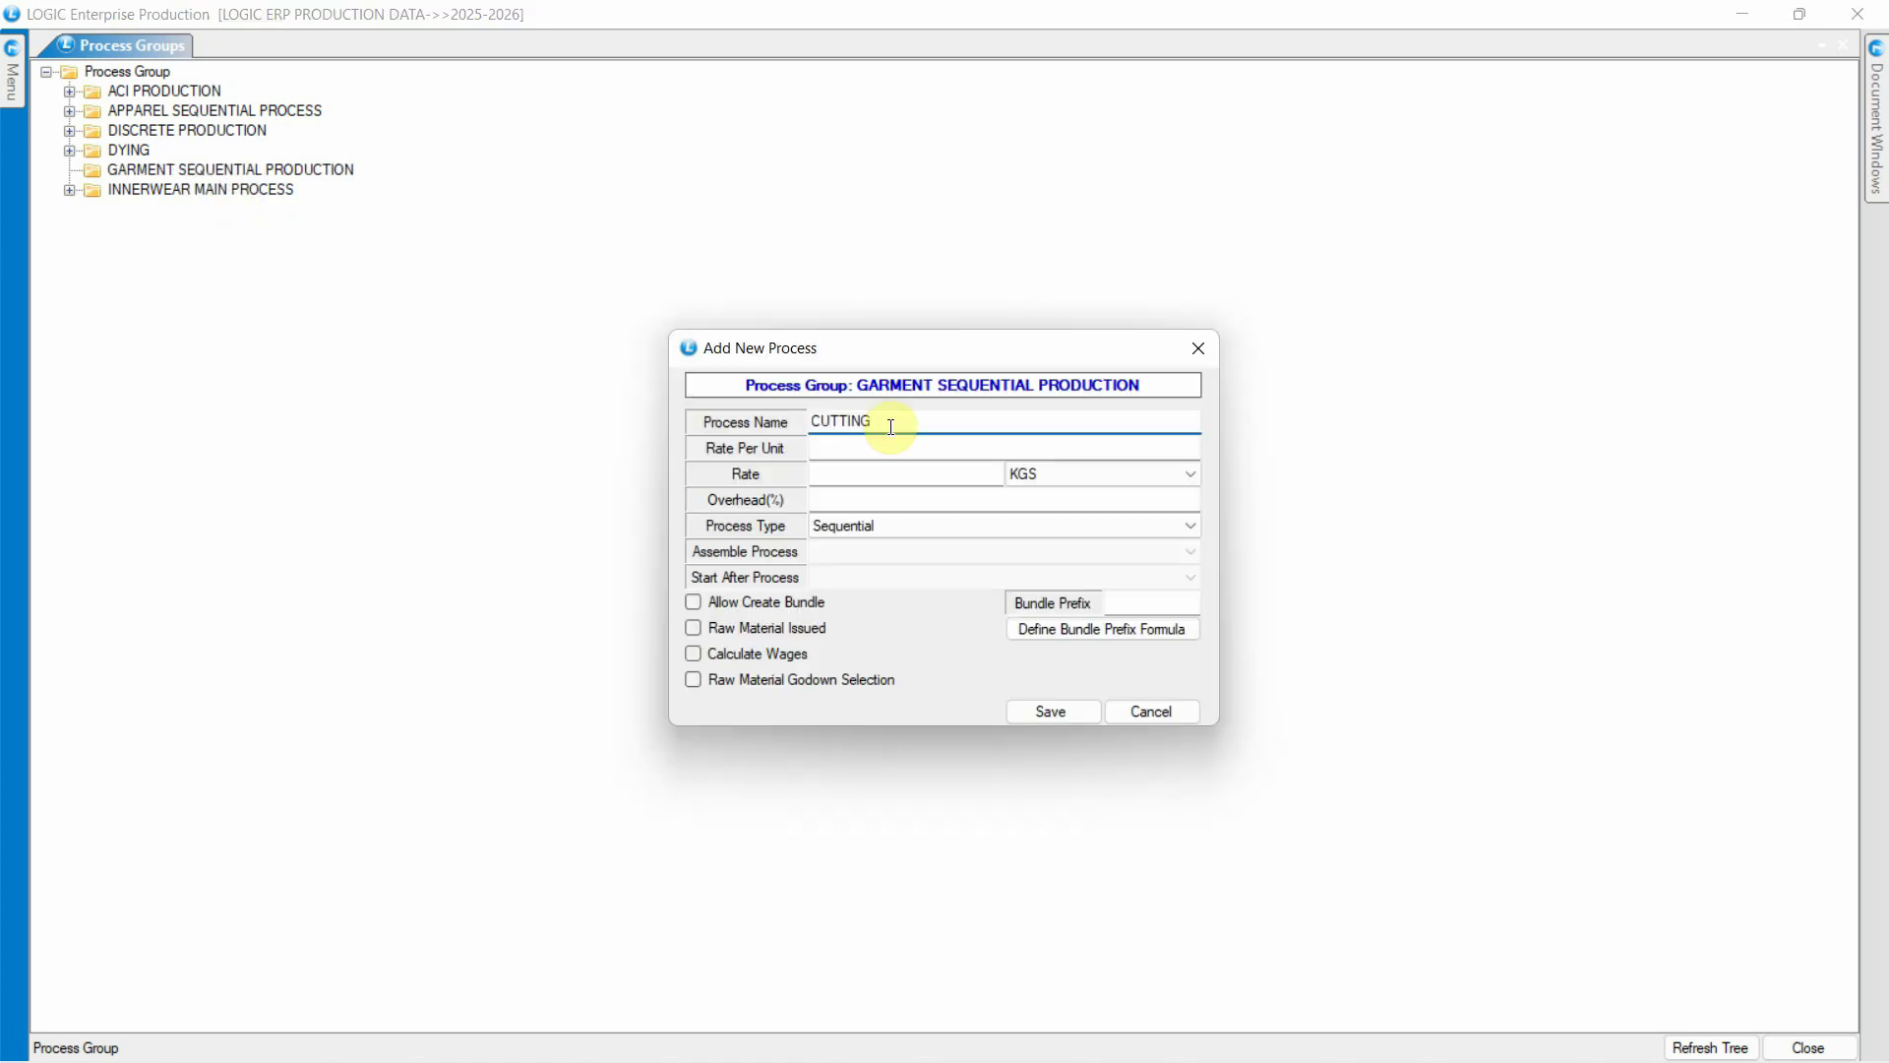
key("Tab")
type("1")
key("Tab")
type("1")
key("Tab")
left_click(1045, 474)
left_click(1044, 474)
Keep the process type of CUTTING as Sequential and save the process
left_click(918, 526)
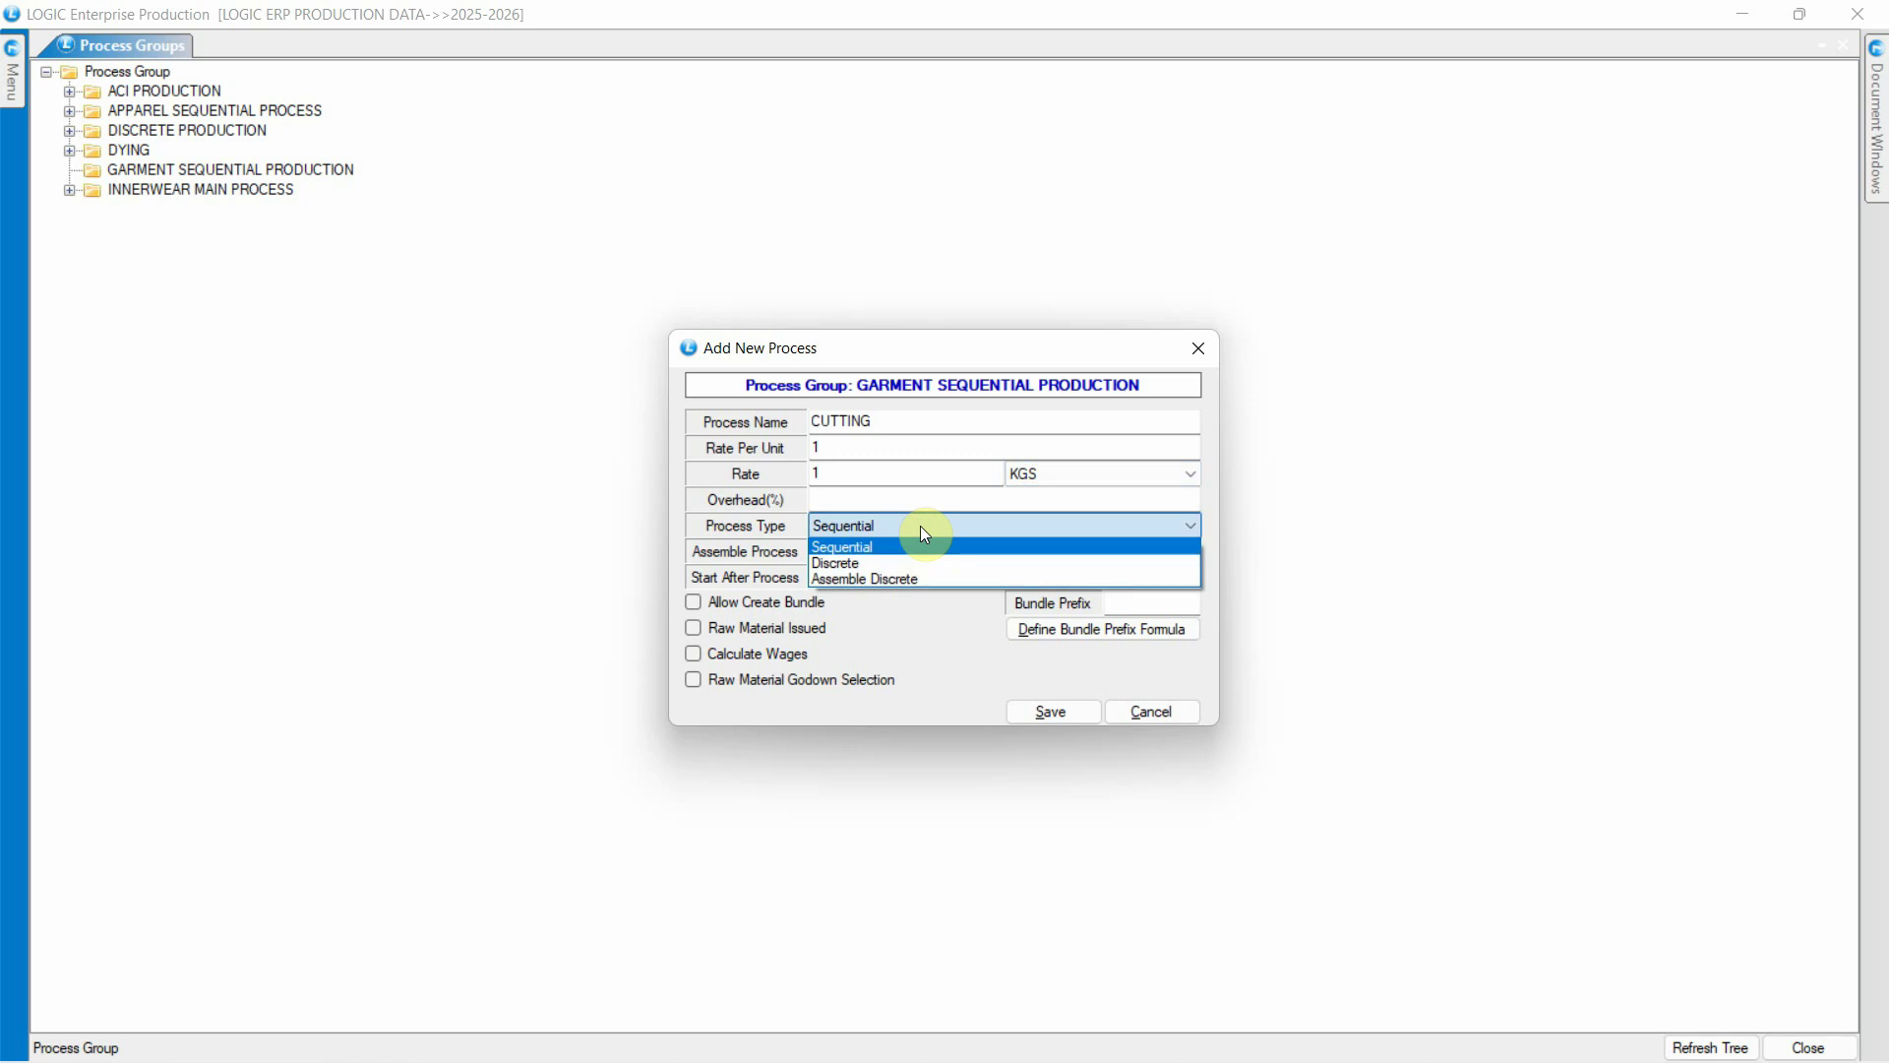
left_click(925, 535)
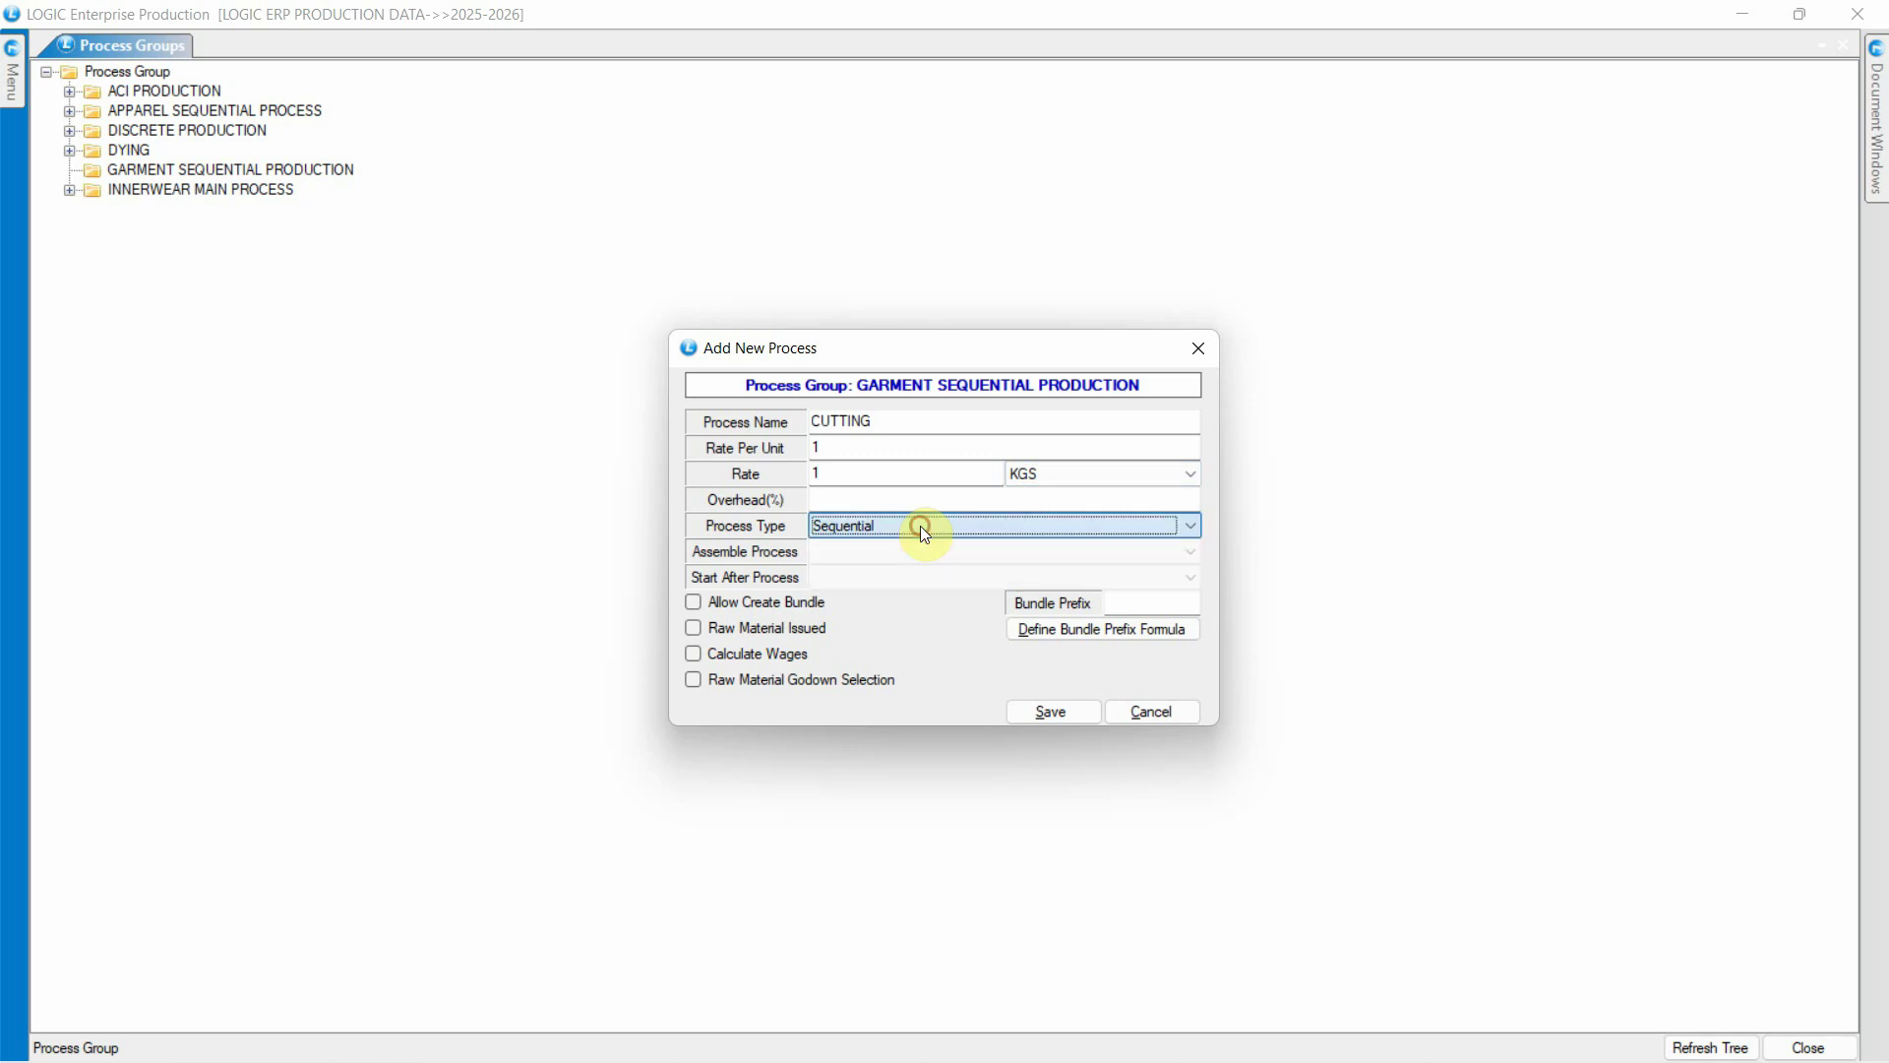
key("Tab")
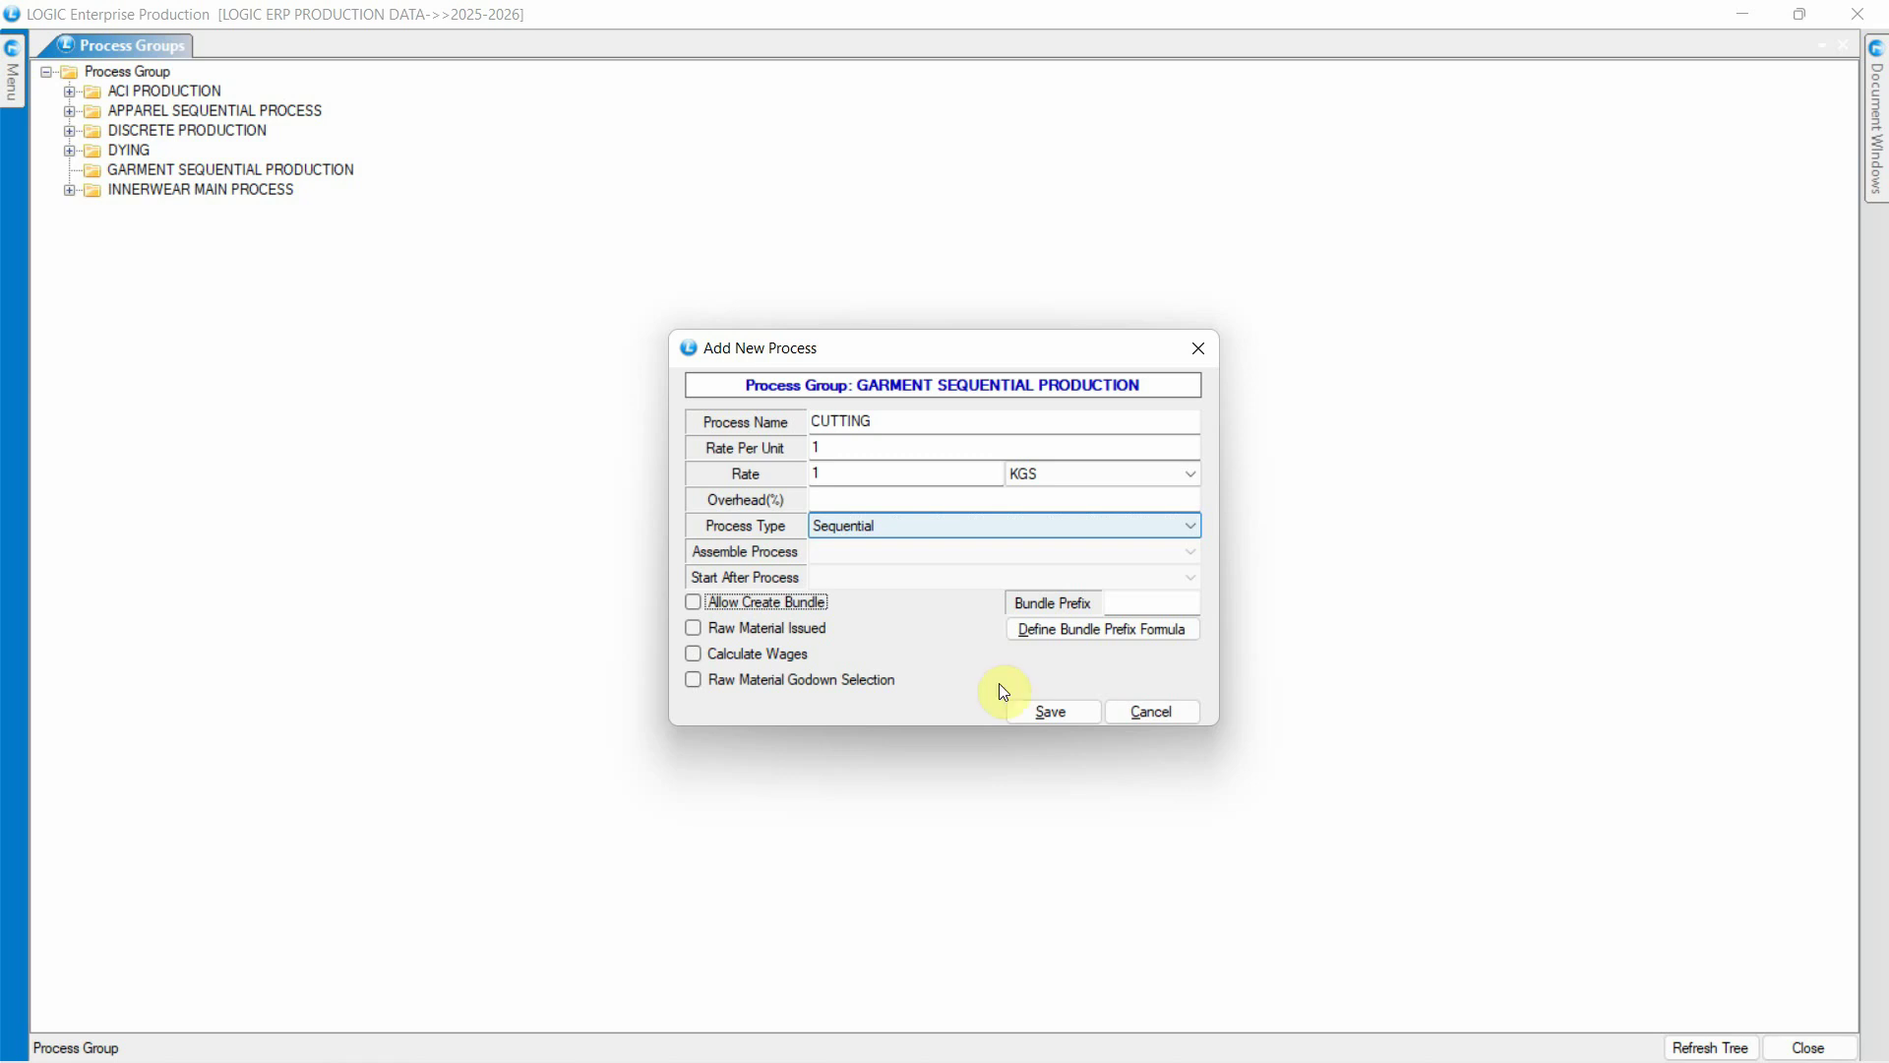
left_click(1027, 700)
left_click(1027, 701)
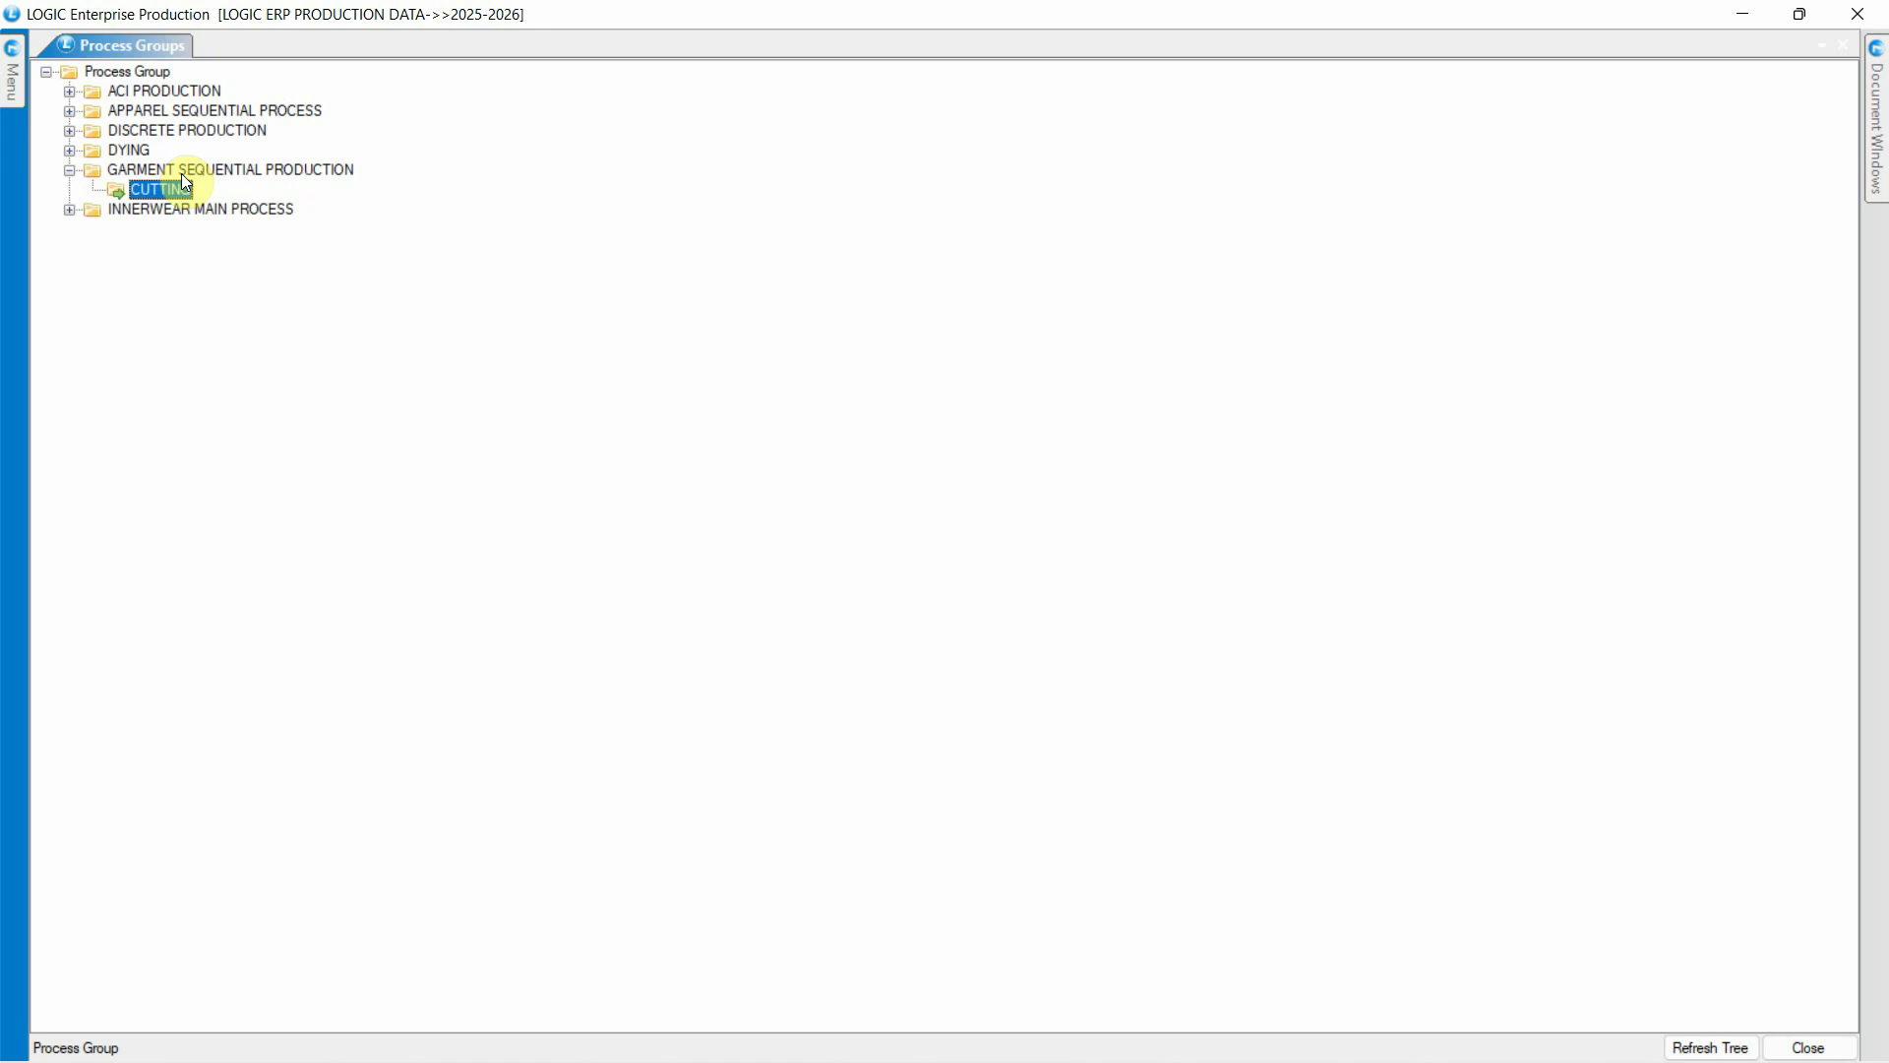
Add the process STITCHING to GARMENT SEQUENTIAL PRODUCTION with rate per unit 1 and rate 1, and save it
right_click(254, 171)
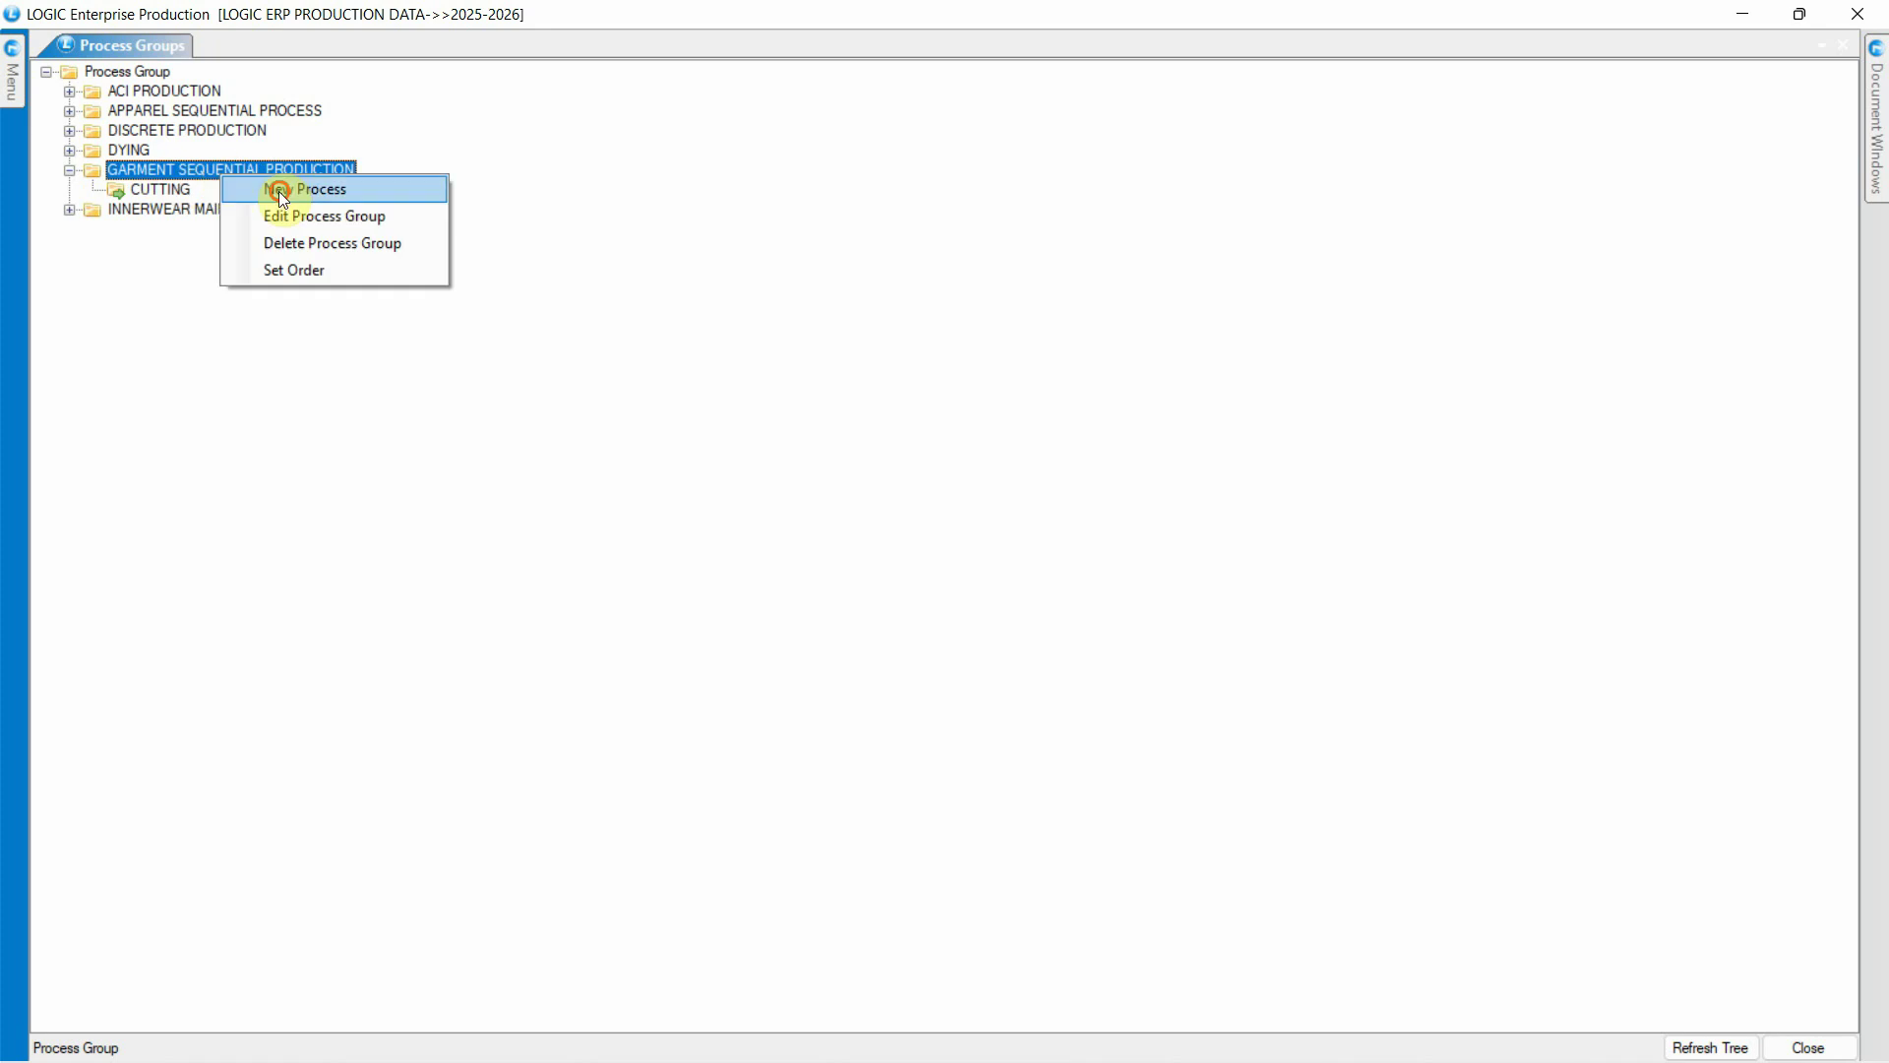
left_click(305, 187)
type("STITCHING")
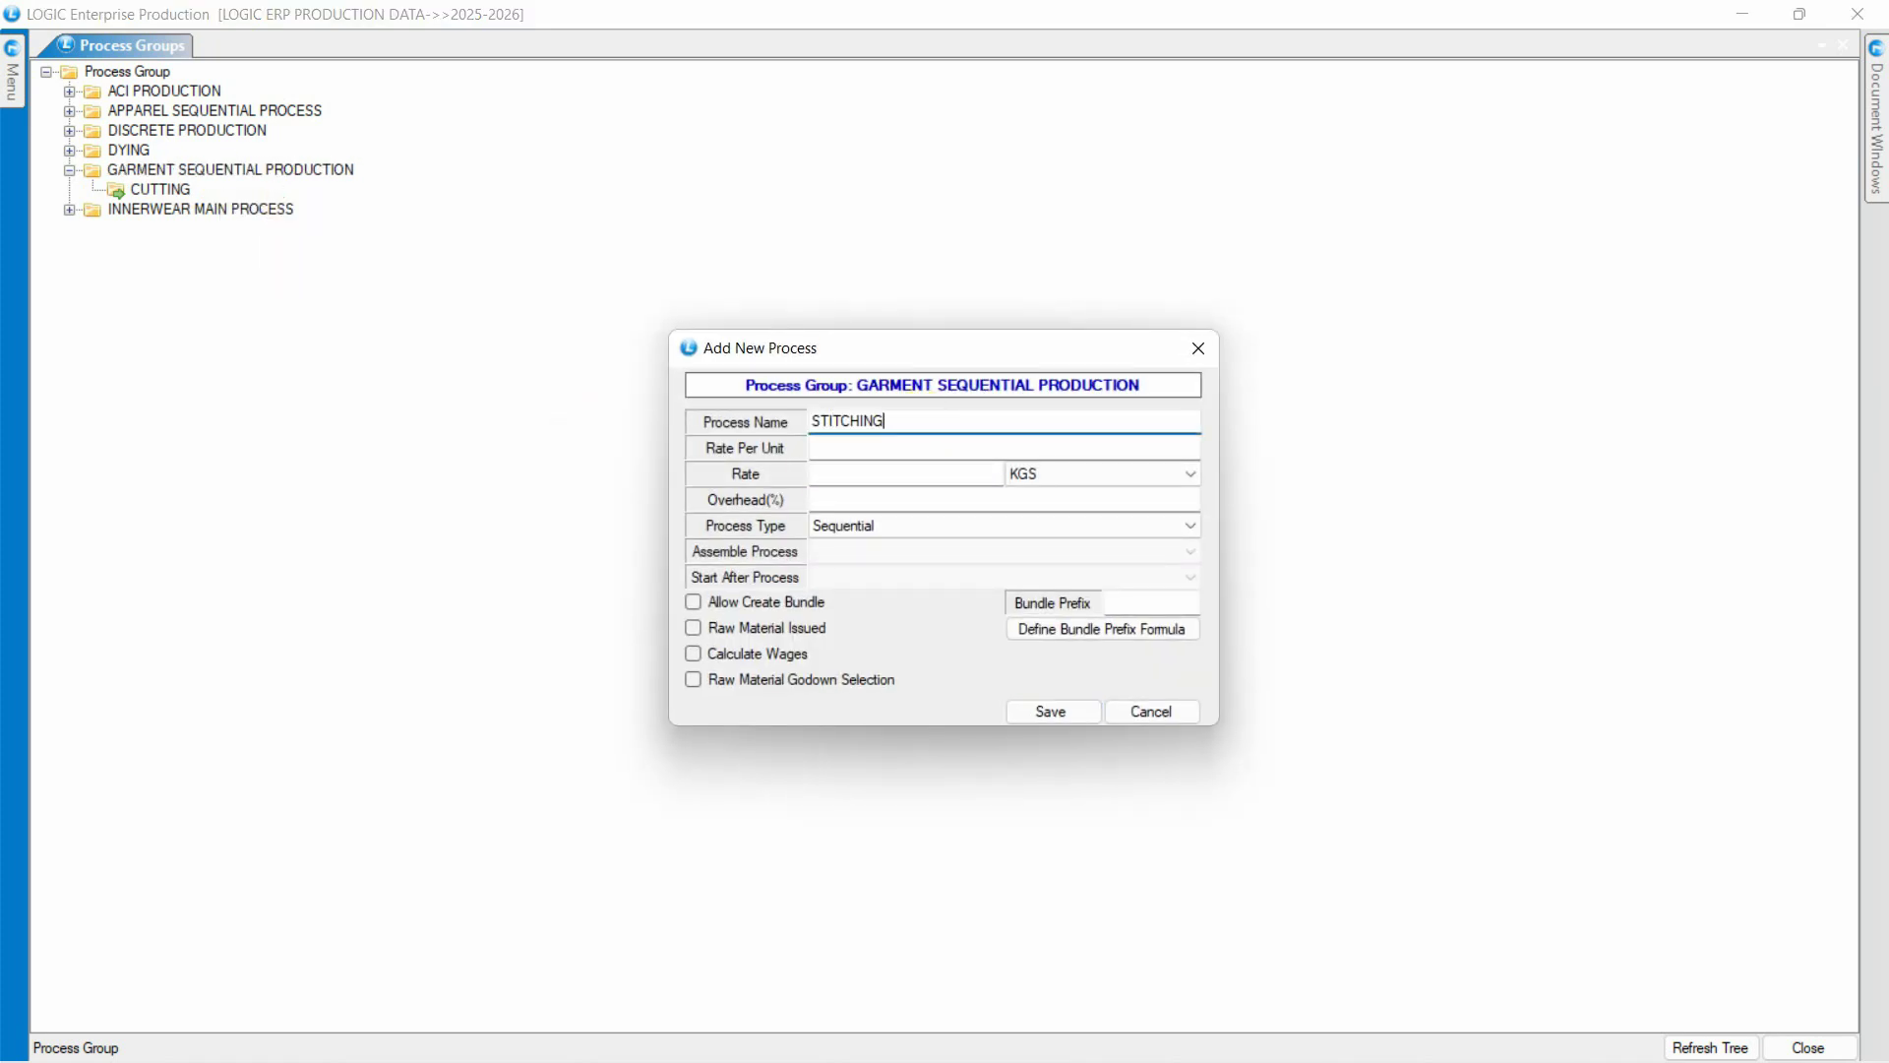
key("Tab")
type("1")
key("Tab")
type("1")
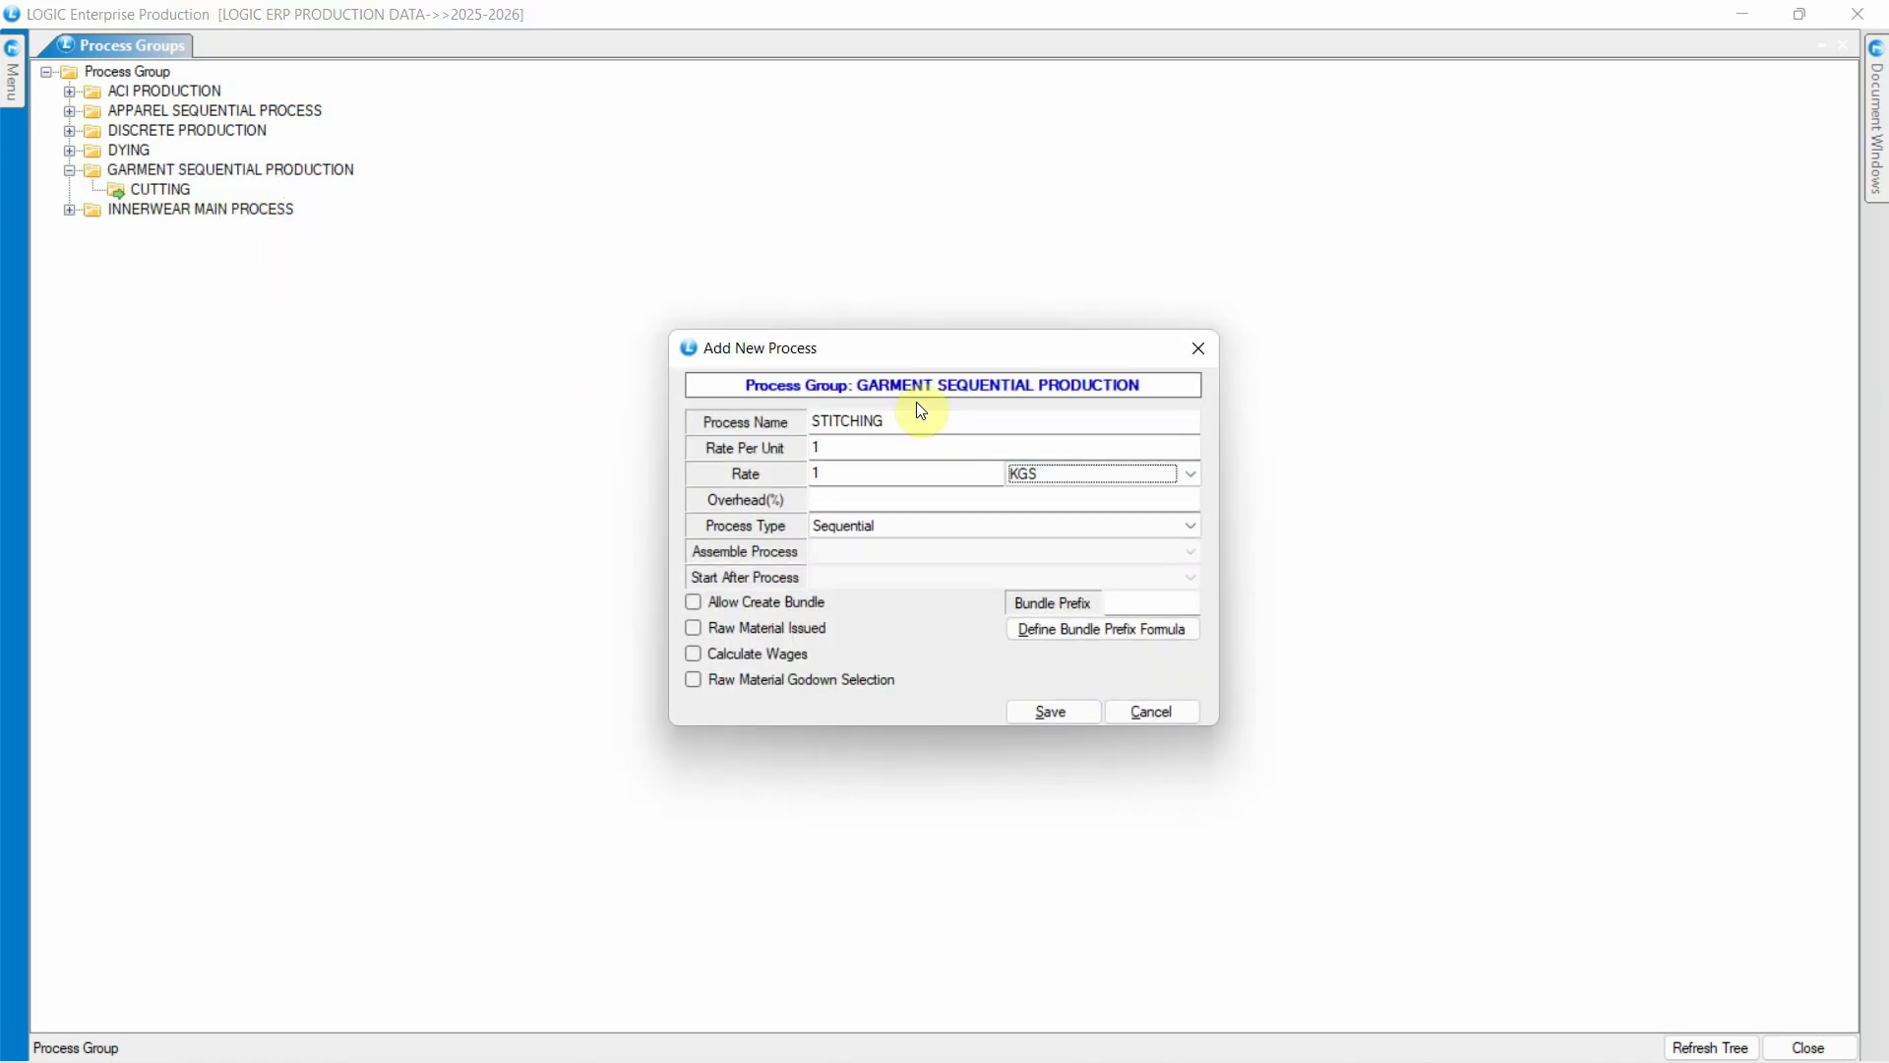
left_click(1051, 713)
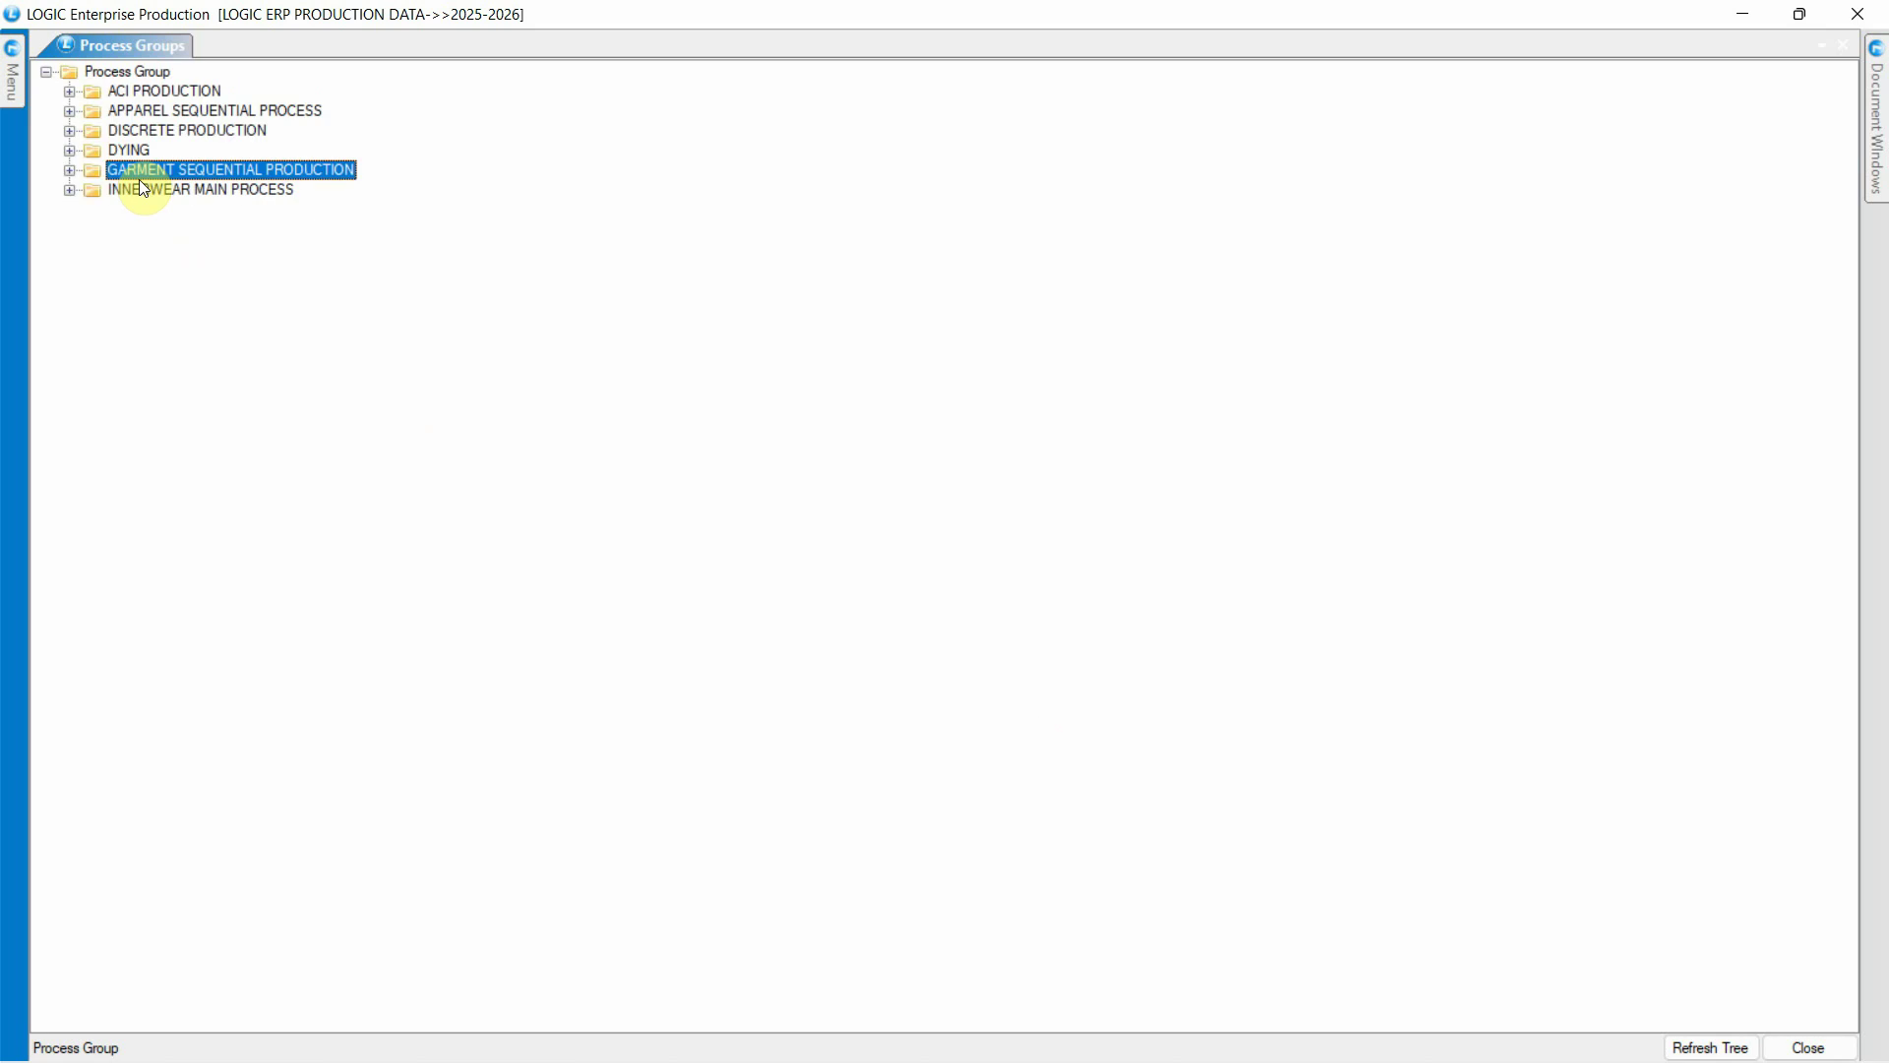
Add the sub-process LUPI SILE under STITCHING with rate per unit 1 and rate 1, and save it
double_click(138, 176)
left_click(193, 211)
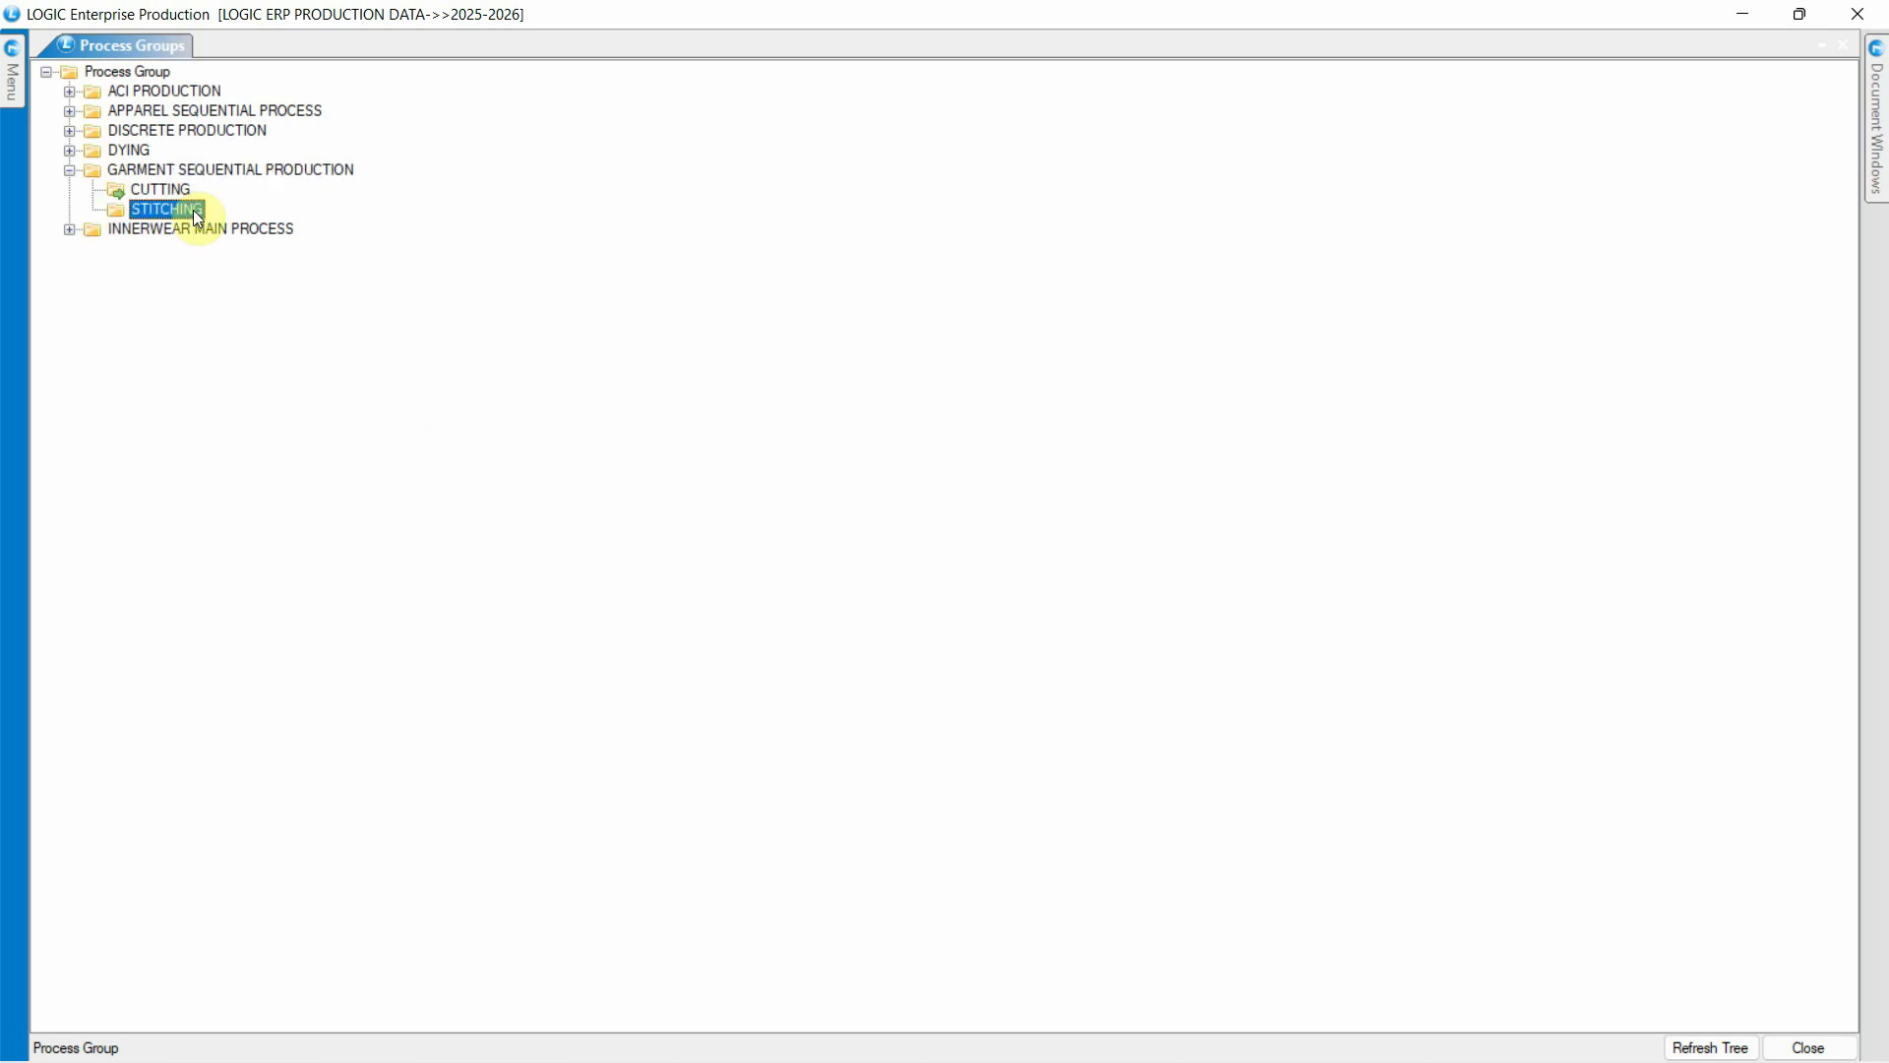
right_click(194, 210)
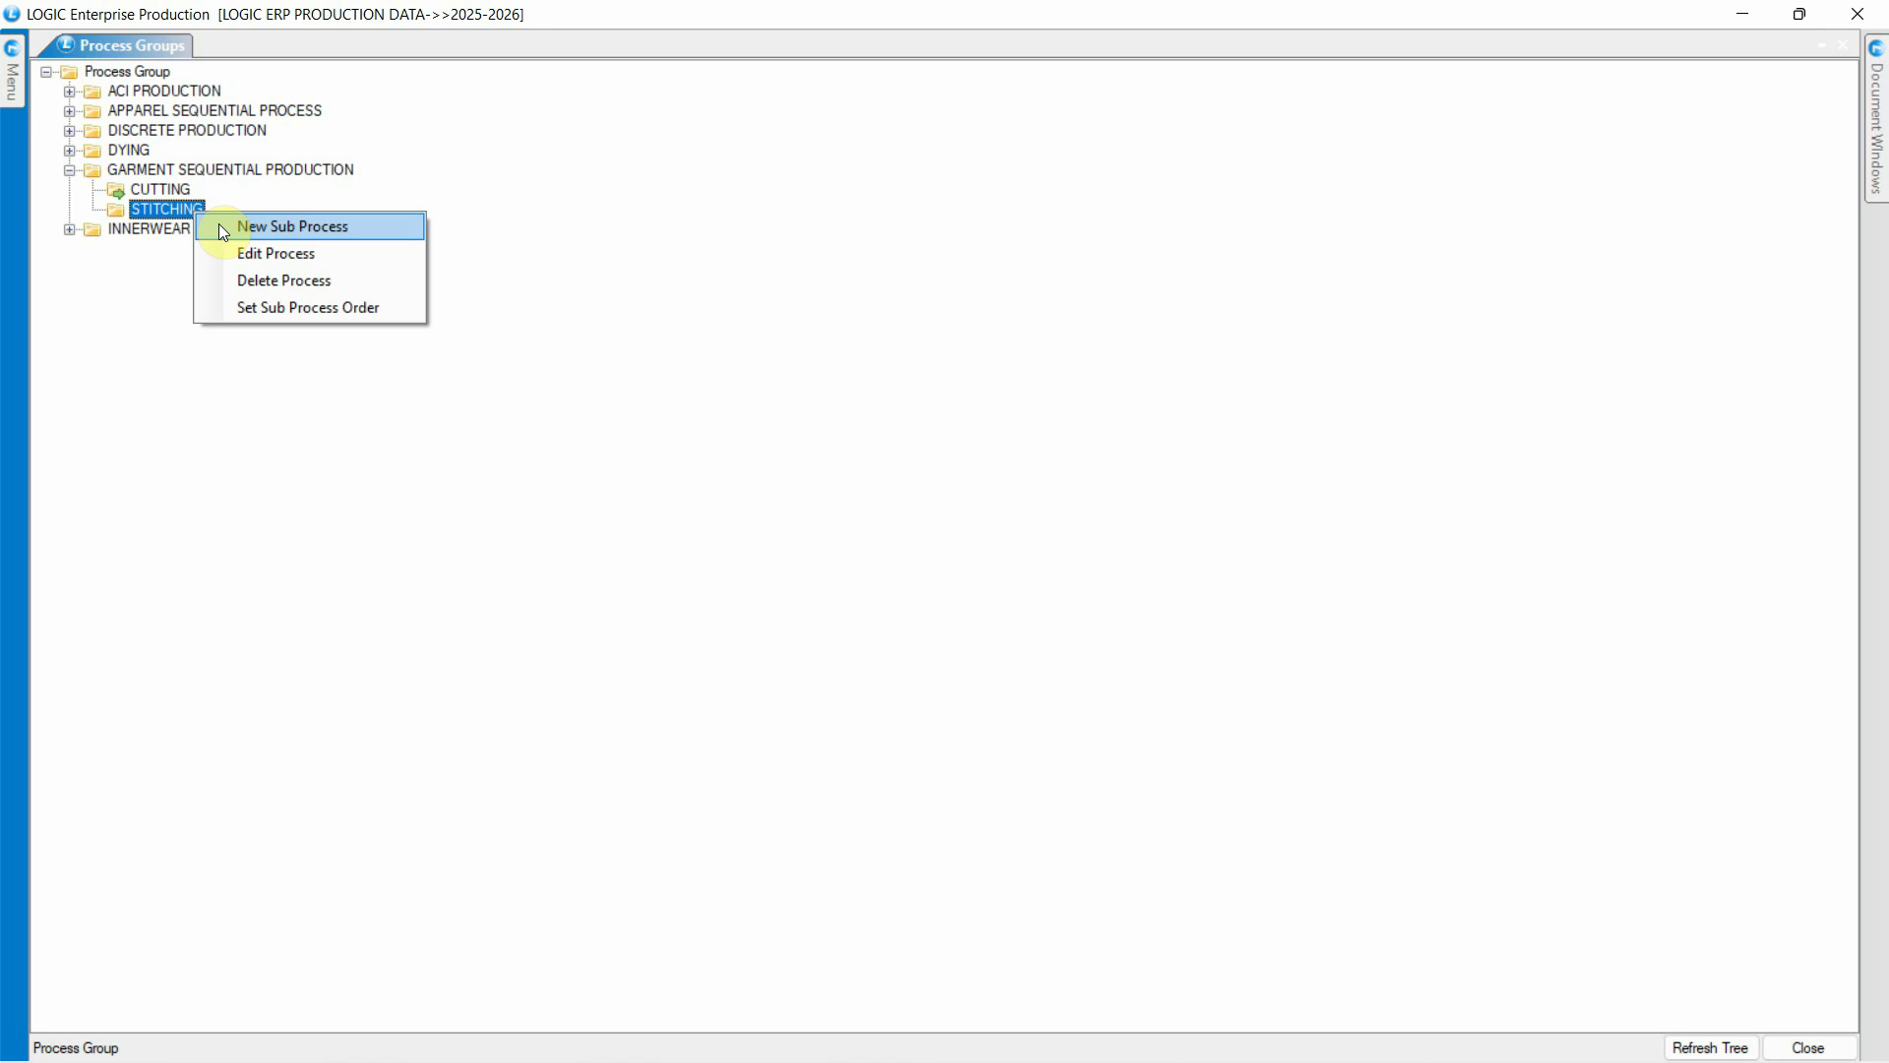
left_click(218, 223)
type("LUPI SILE")
key("Return")
type("1")
key("Return")
type("1")
left_click(1082, 720)
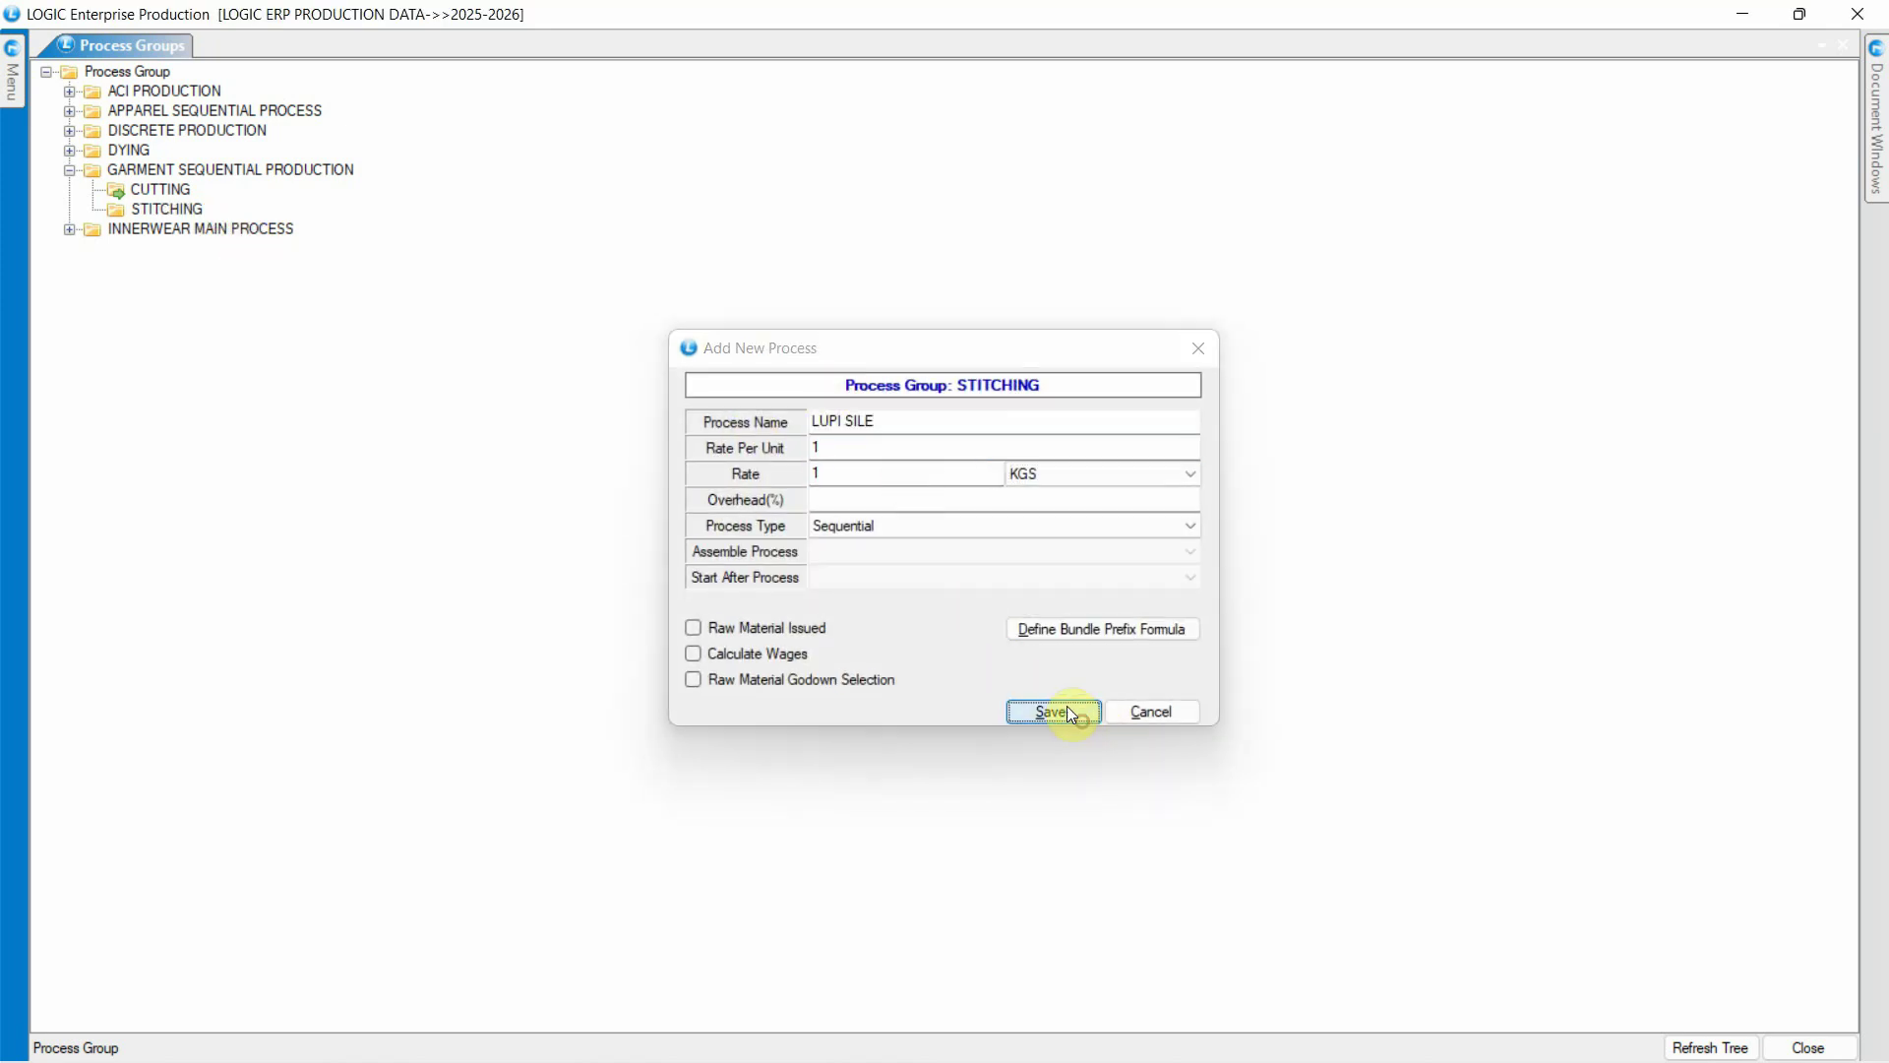
Add the sub-process THREAD CHECKING under STITCHING with rate per unit 1 and rate 1, and save it
left_click(91, 209)
right_click(152, 211)
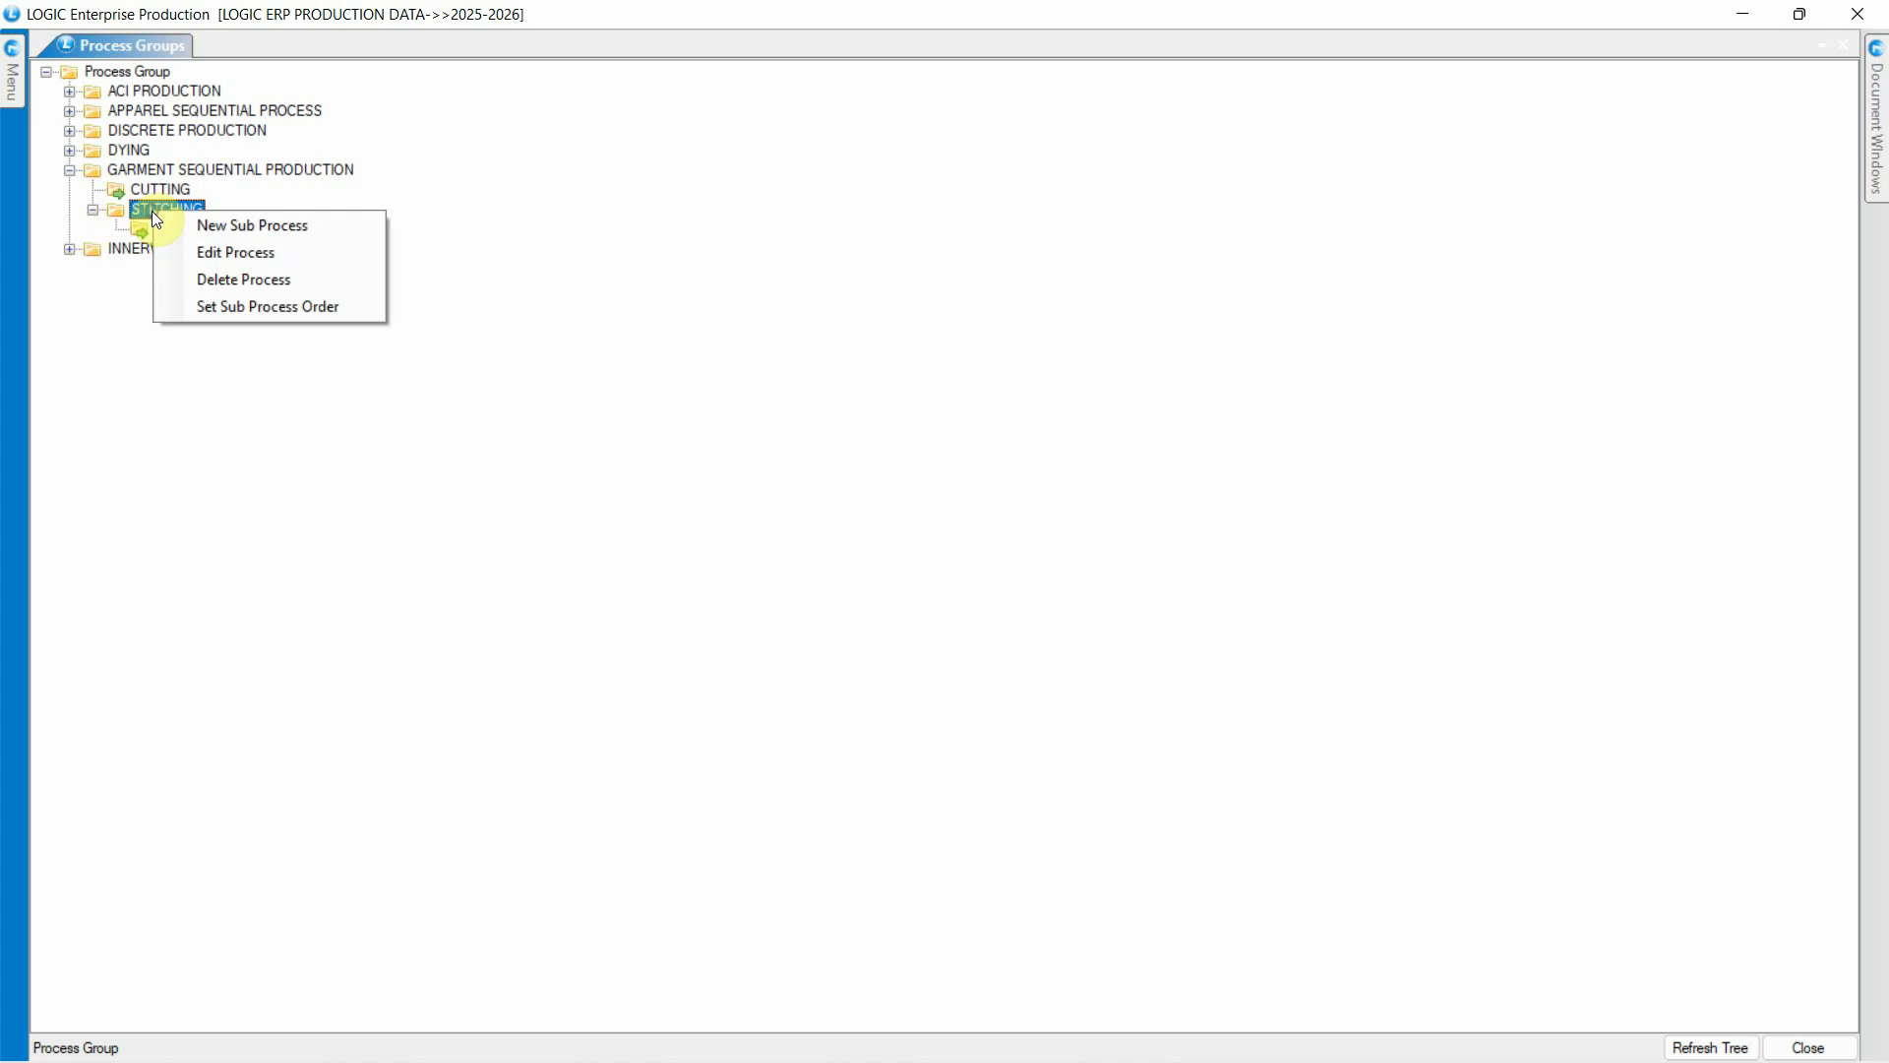
left_click(185, 223)
type("THREAD CHECKING")
key("Return")
type("1")
key("Return")
type("1")
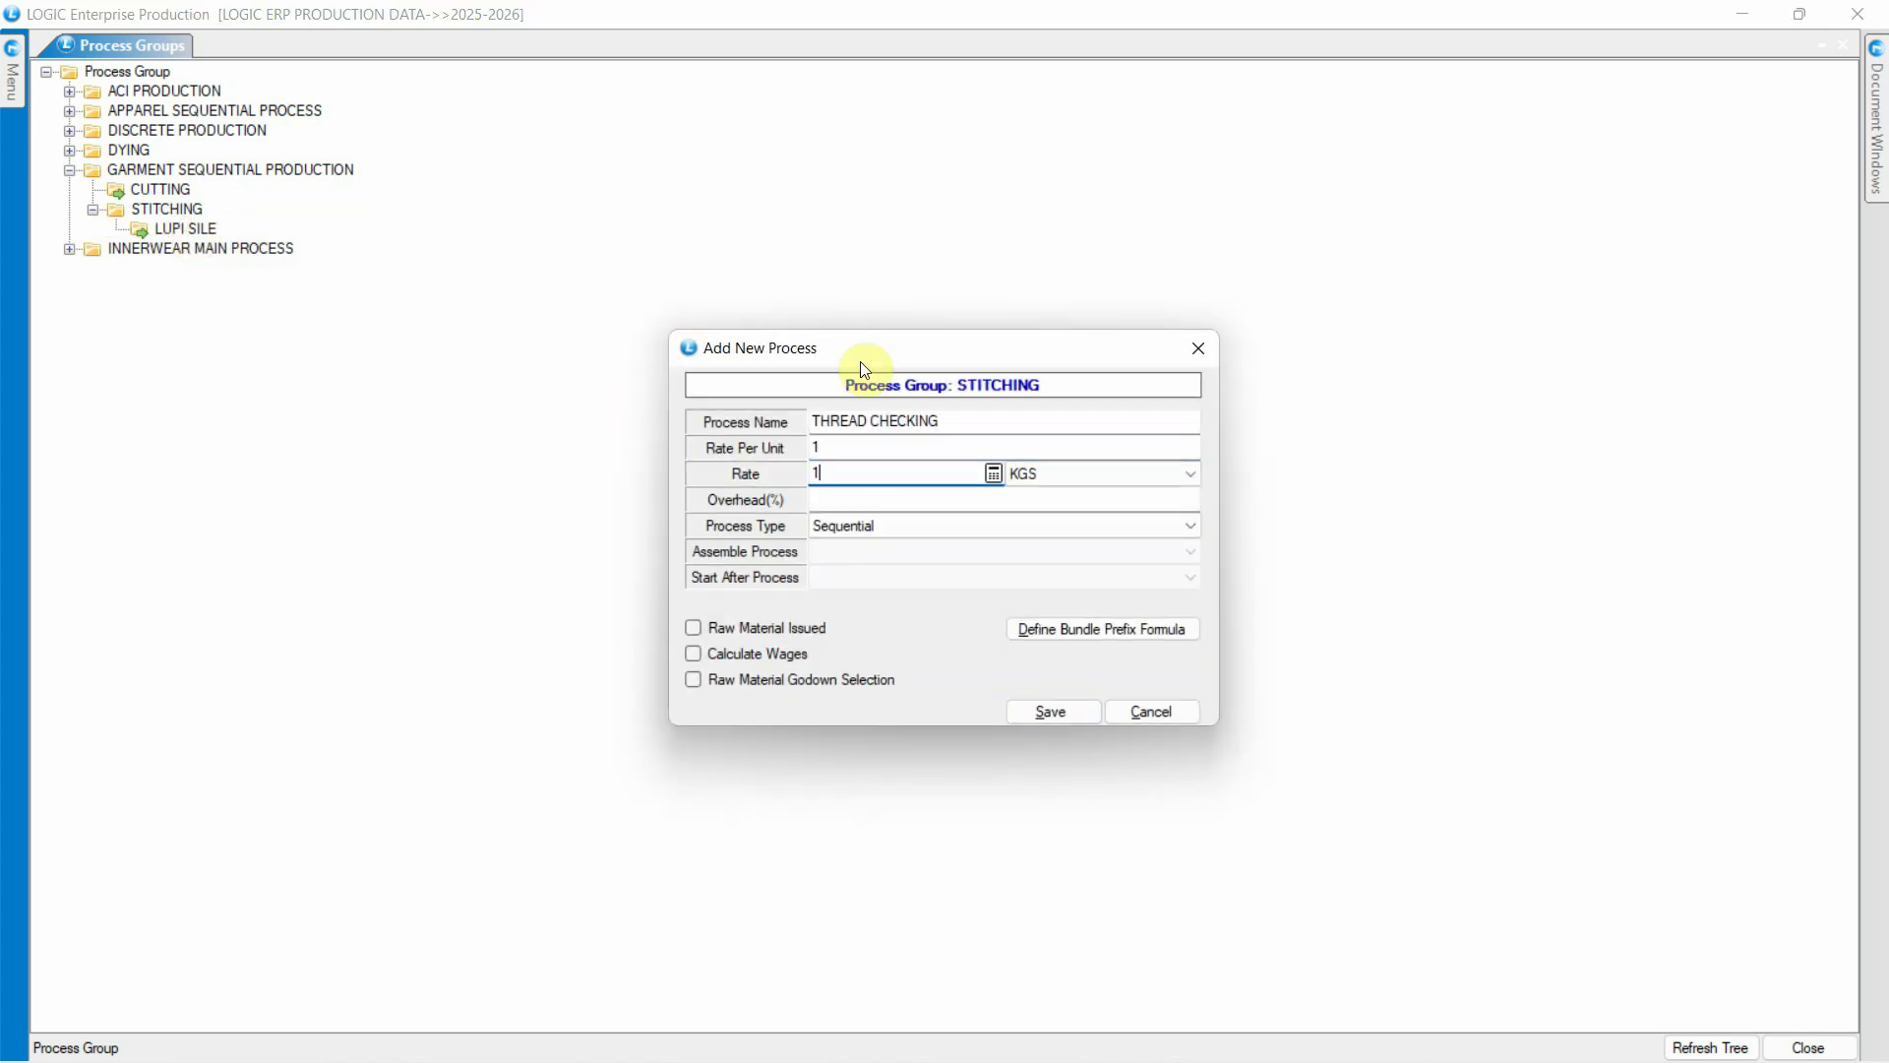
left_click(1060, 716)
Add the process EMBROIDERY BEFORE PRINTING to GARMENT SEQUENTIAL PRODUCTION with rate per unit 1 and rate 1, and save it
double_click(195, 208)
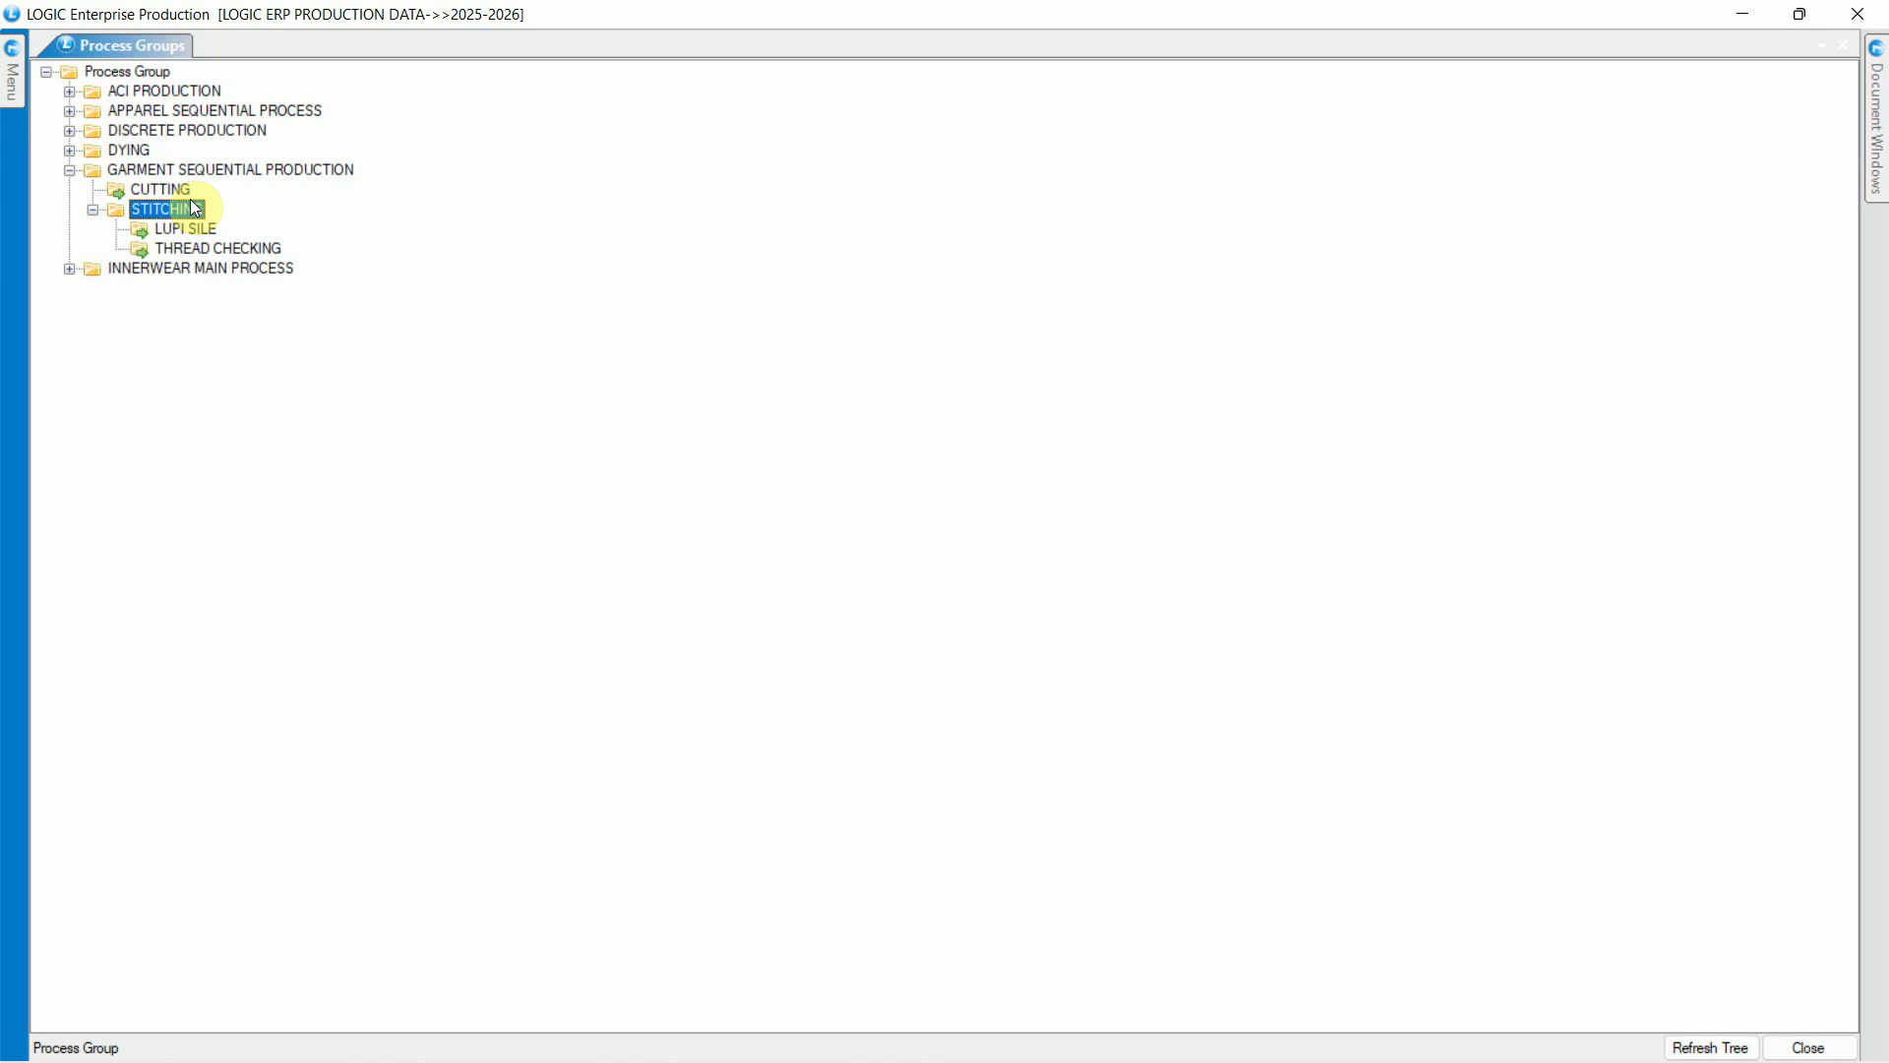
right_click(209, 172)
left_click(232, 192)
type("EMBROIDERY BEFORE PRINTING")
key("Return")
type("1")
key("Return")
type("1")
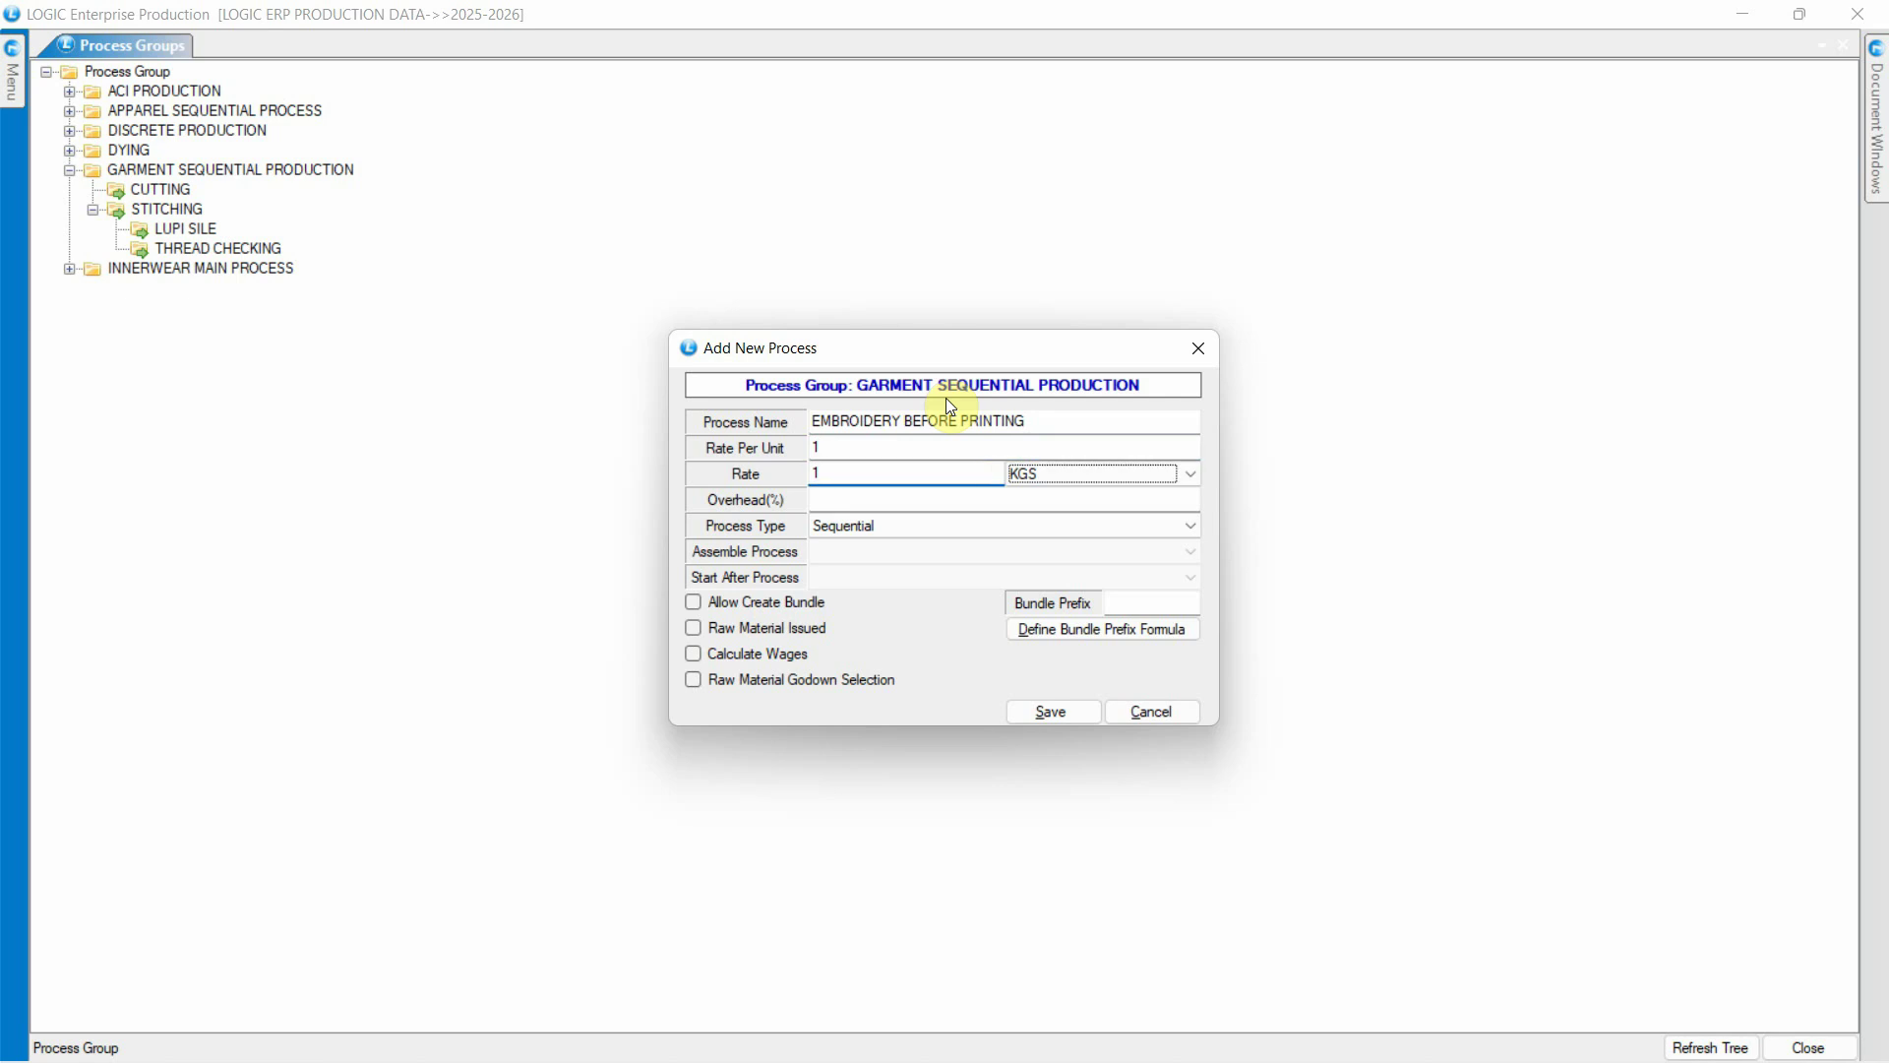
left_click(1041, 708)
Add the process PRINTING to GARMENT SEQUENTIAL PRODUCTION with rate per unit 1 and rate 1, and save it
left_click(69, 170)
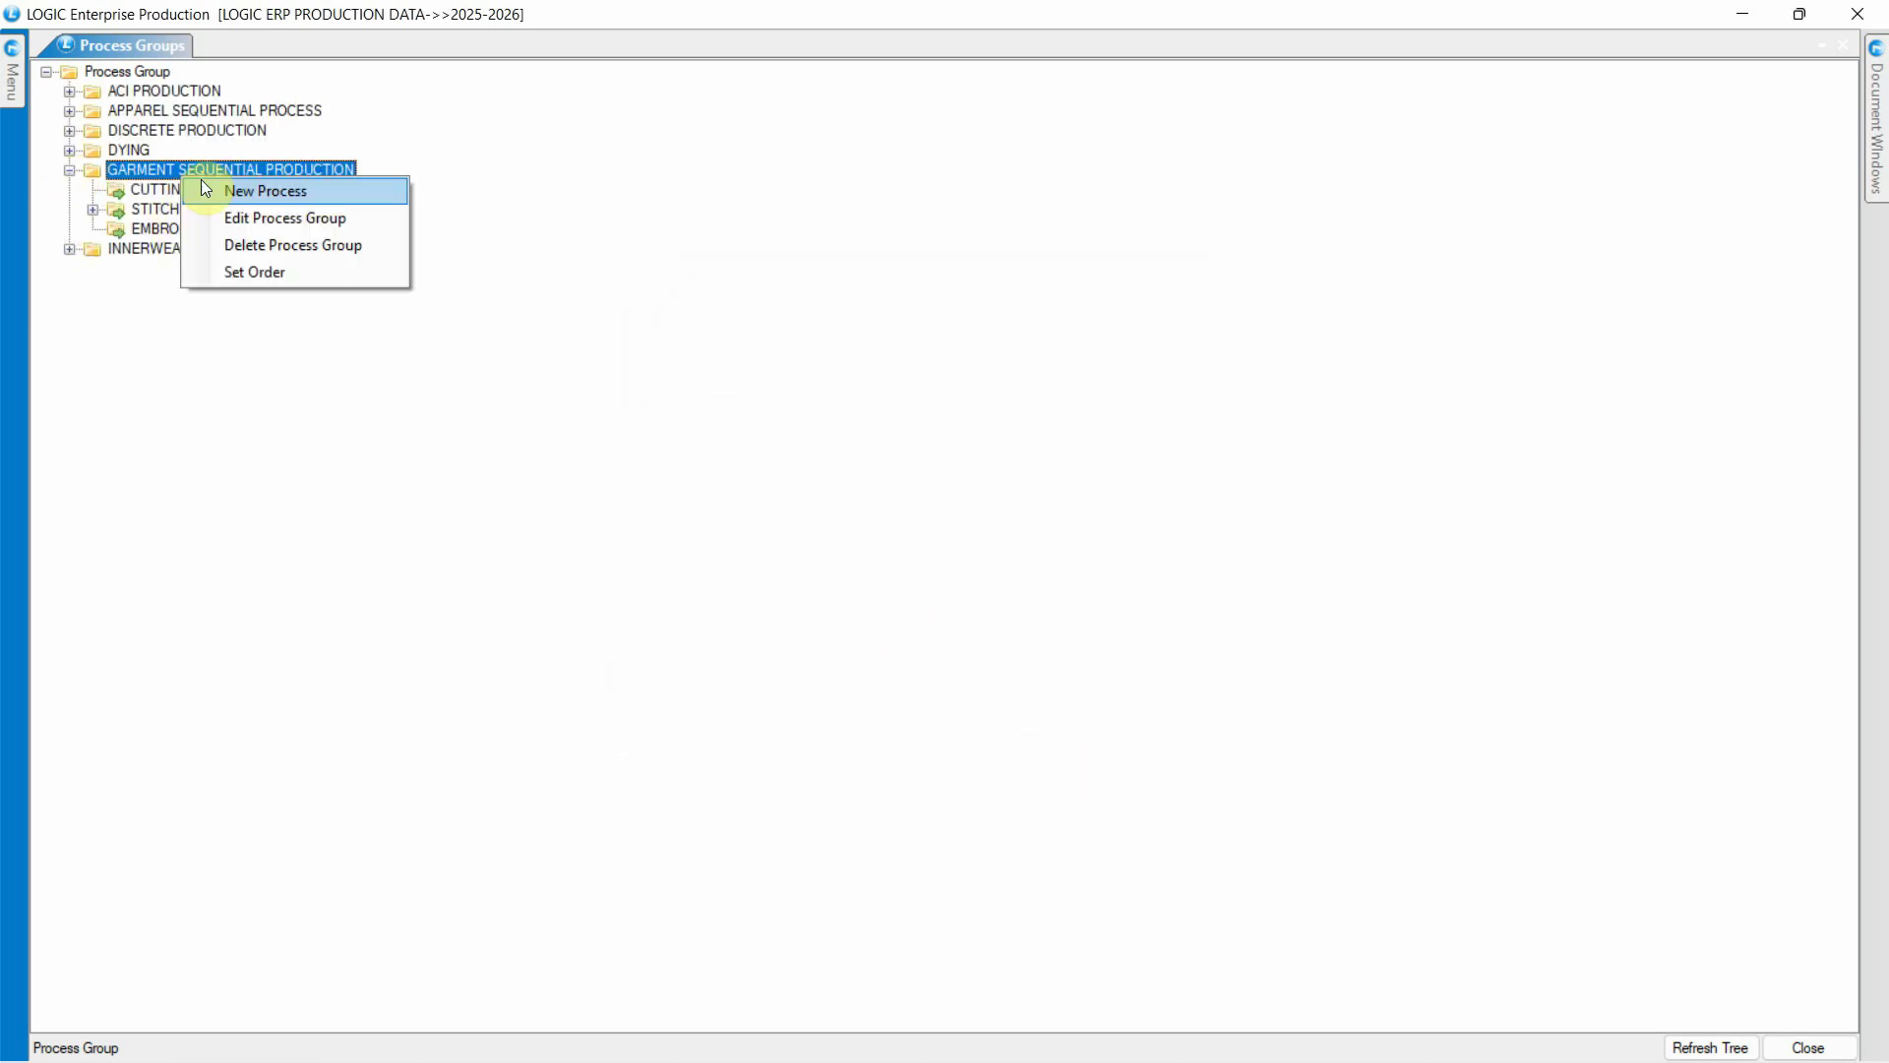
right_click(180, 174)
left_click(204, 195)
type("PRINTING")
key("Return")
type("1")
key("Return")
type("1")
left_click(1023, 700)
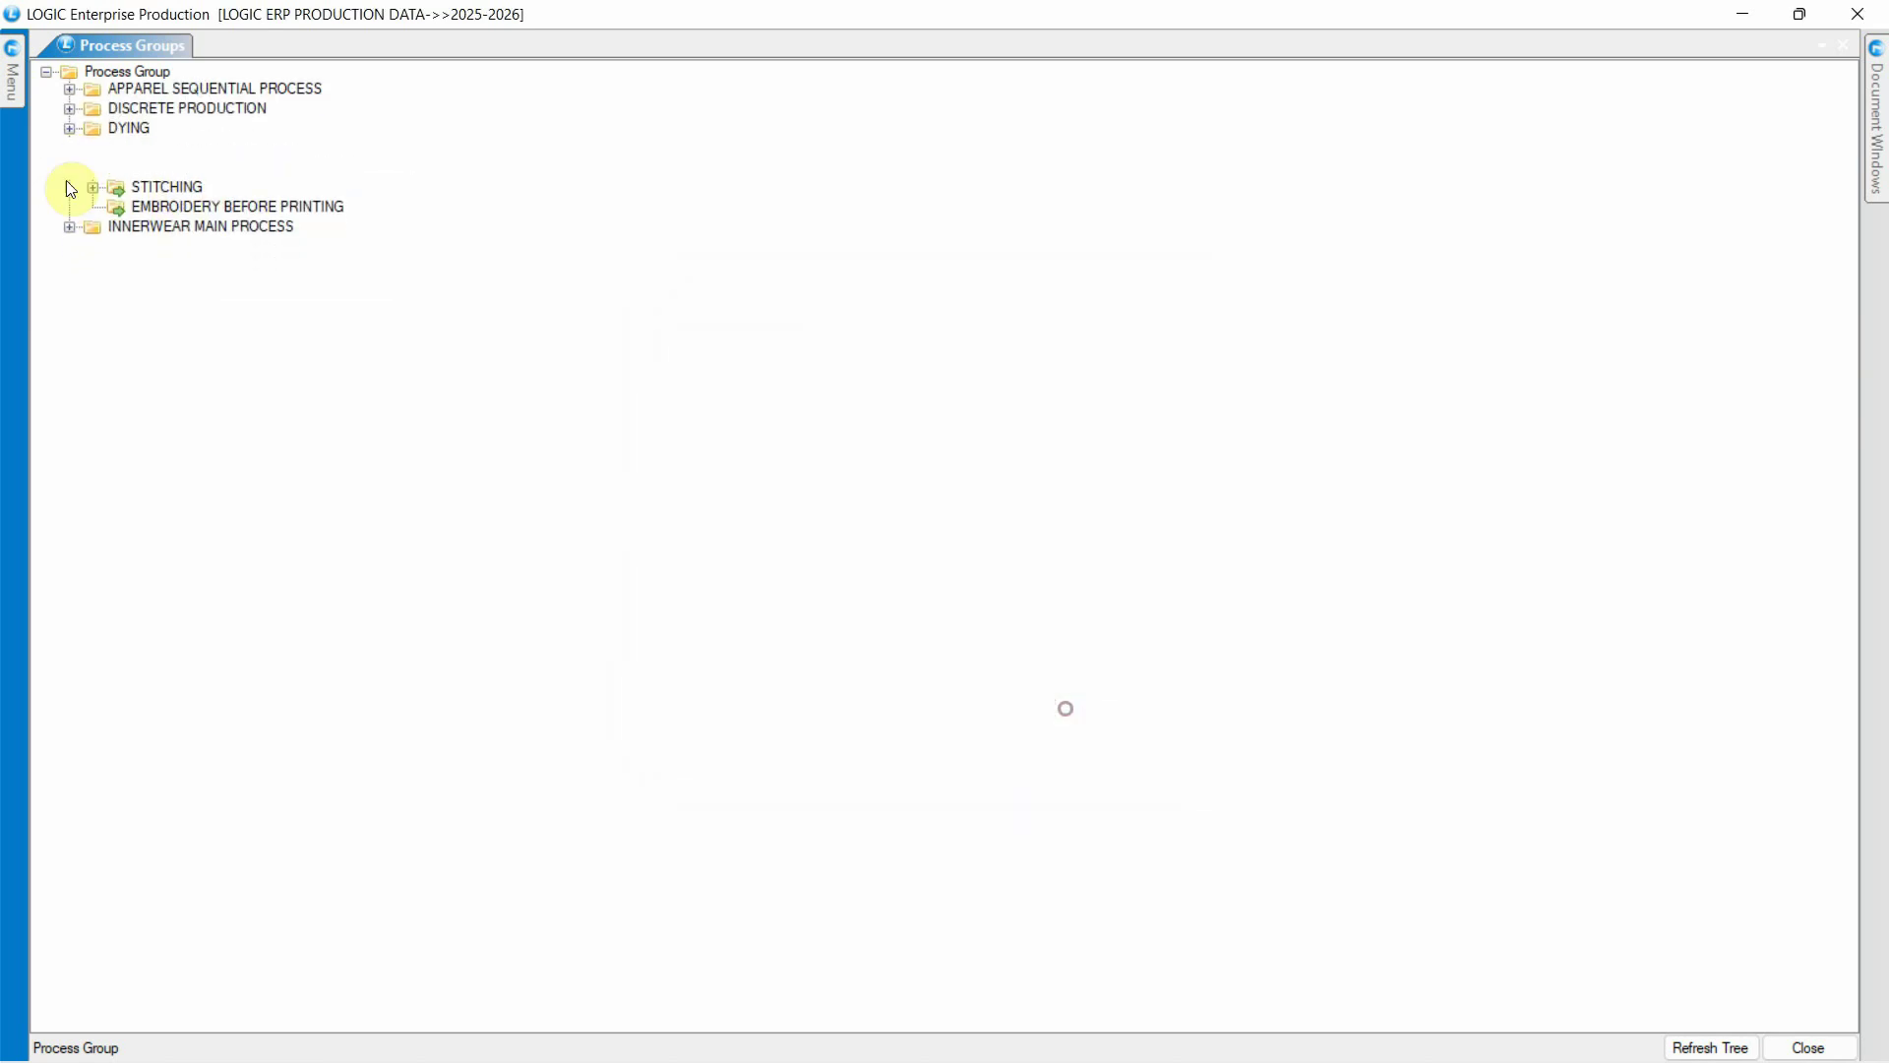
Add the process EMBROIDERY AFTER PRINTING to GARMENT SEQUENTIAL PRODUCTION with rate per unit 1 and rate 1, and save it
left_click(69, 170)
right_click(218, 170)
left_click(236, 181)
type("EMBROIDERY AFTER PRINTING")
key("Return")
type("1")
key("Return")
type("1")
key("Return")
left_click(1053, 712)
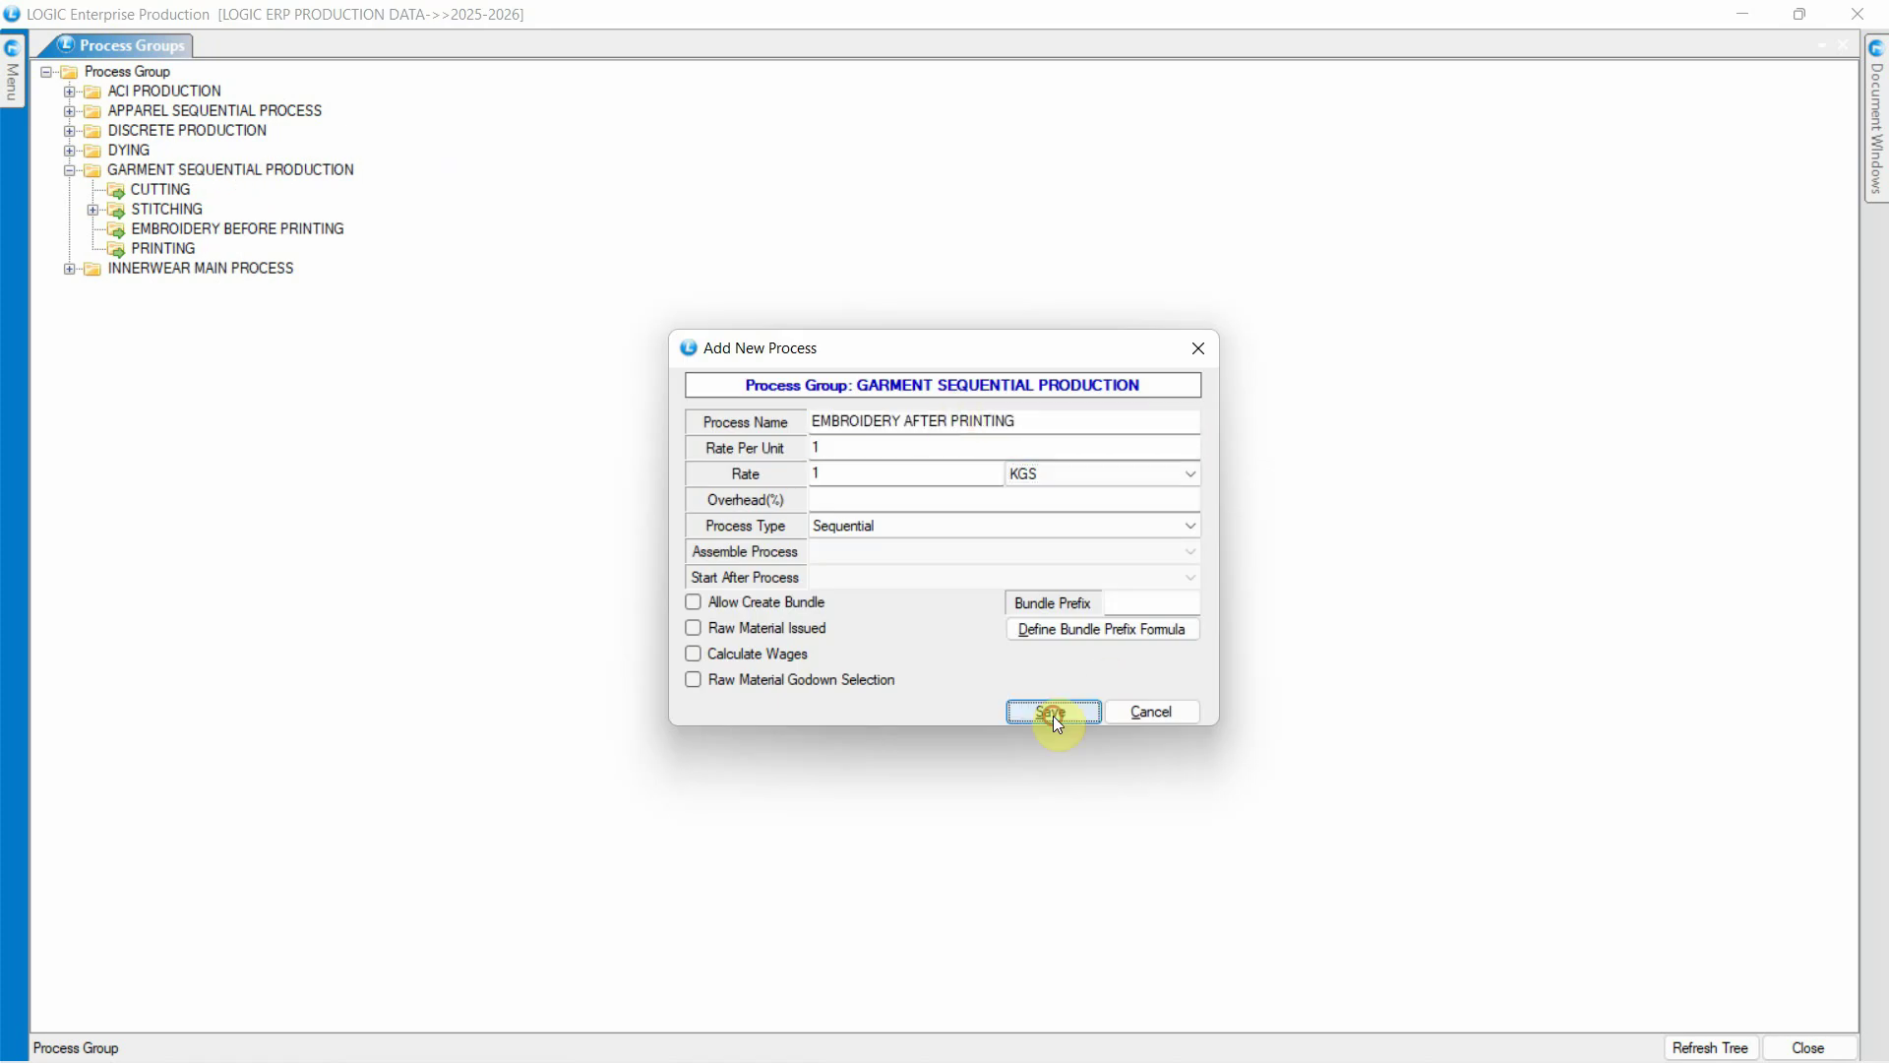
Add the process WASHING to GARMENT SEQUENTIAL PRODUCTION with rate per unit 1 and rate 1, and save it
left_click(69, 170)
right_click(179, 165)
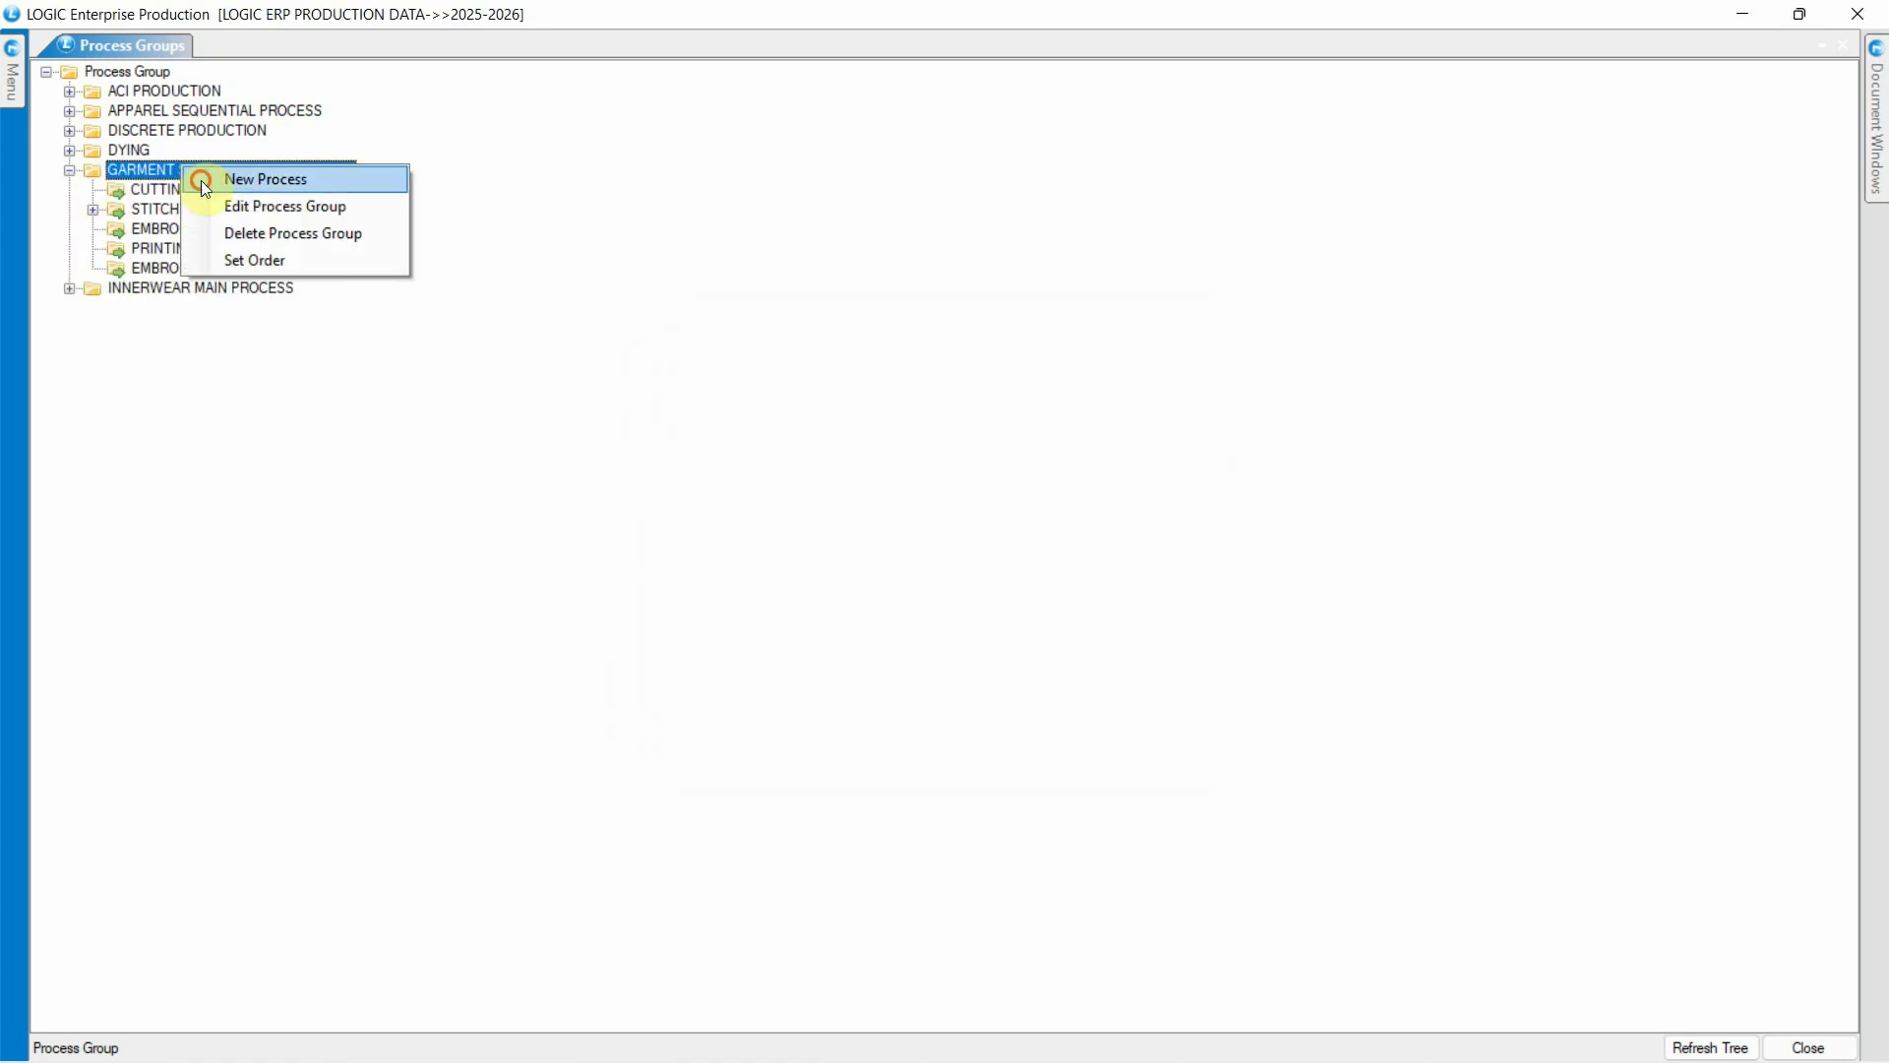
left_click(201, 180)
type("WASHING")
key("Return")
type("1")
key("Return")
type("1")
key("Return")
left_click(1050, 710)
Add the process PACKING AND FINISHING to GARMENT SEQUENTIAL PRODUCTION with rate per unit 1 and rate 1, and save it
right_click(239, 169)
left_click(266, 185)
type("PACKING AND FINISHING")
key("Return")
type("1")
key("Return")
type("1")
key("Return")
left_click(1050, 710)
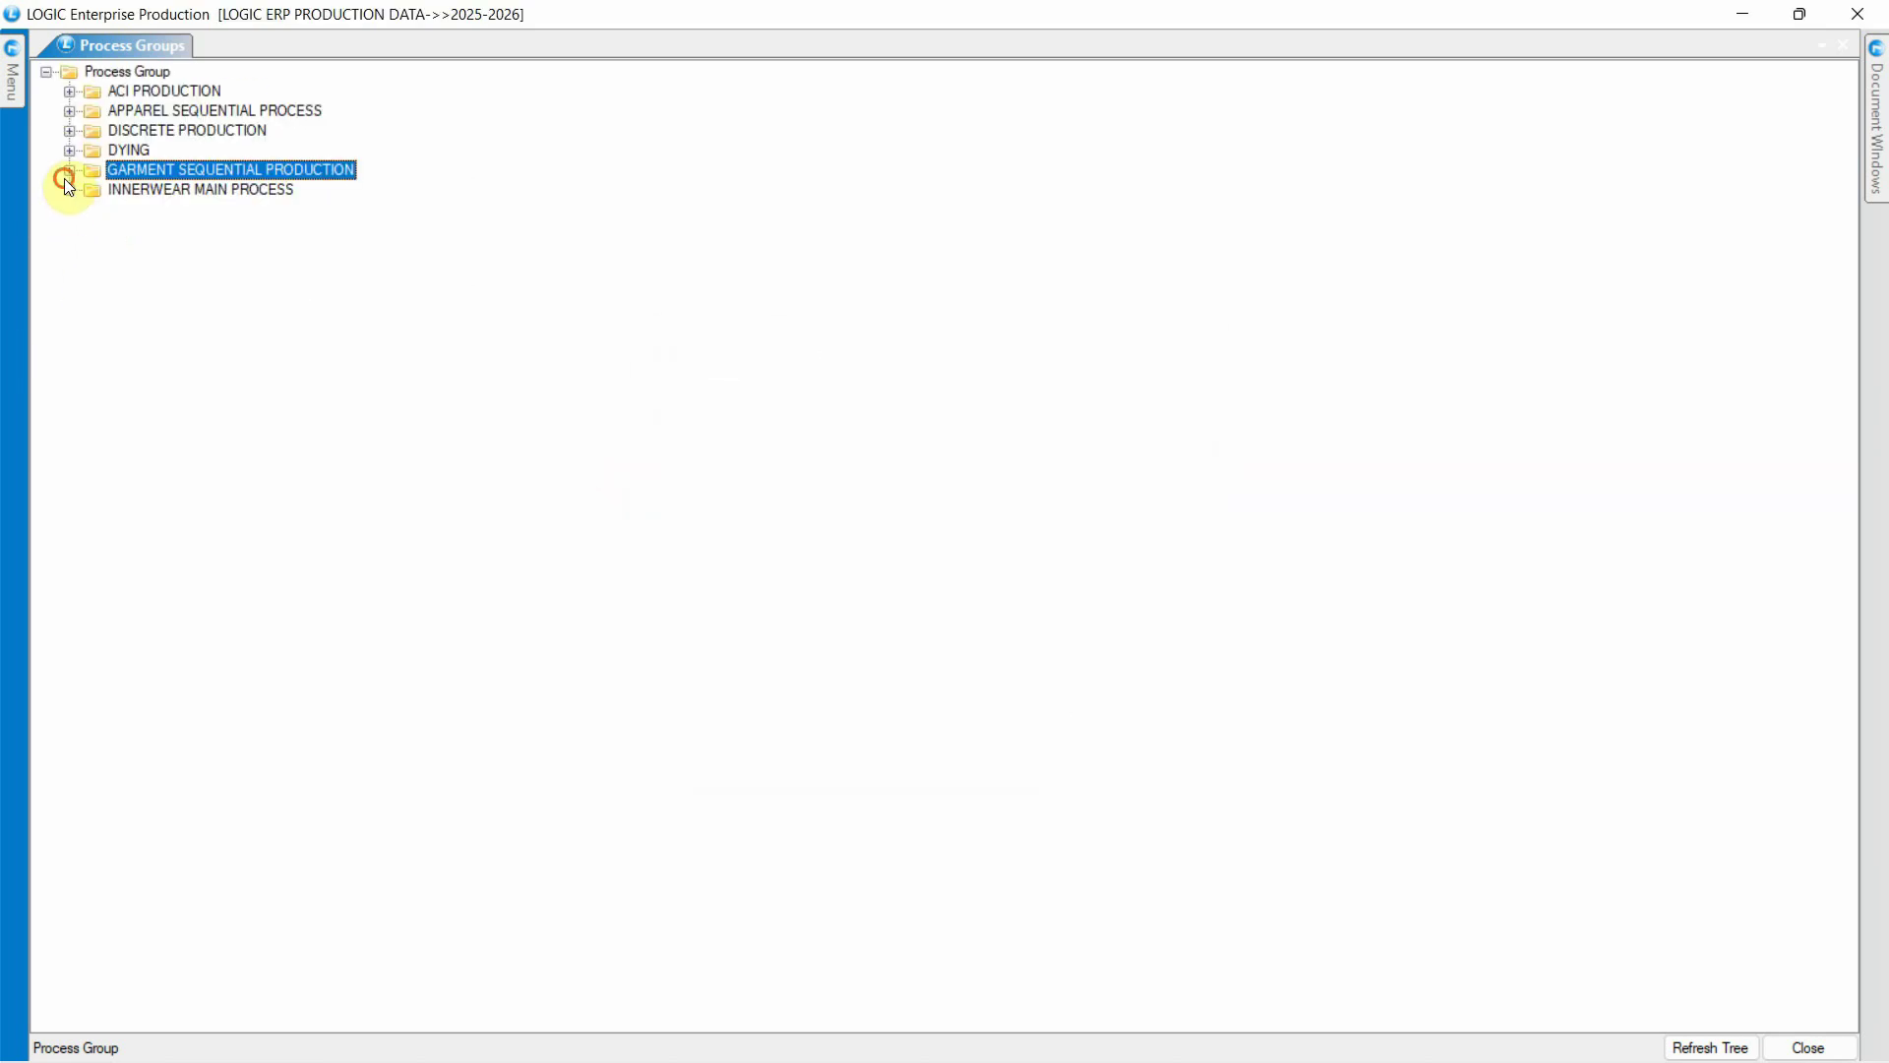
left_click(68, 172)
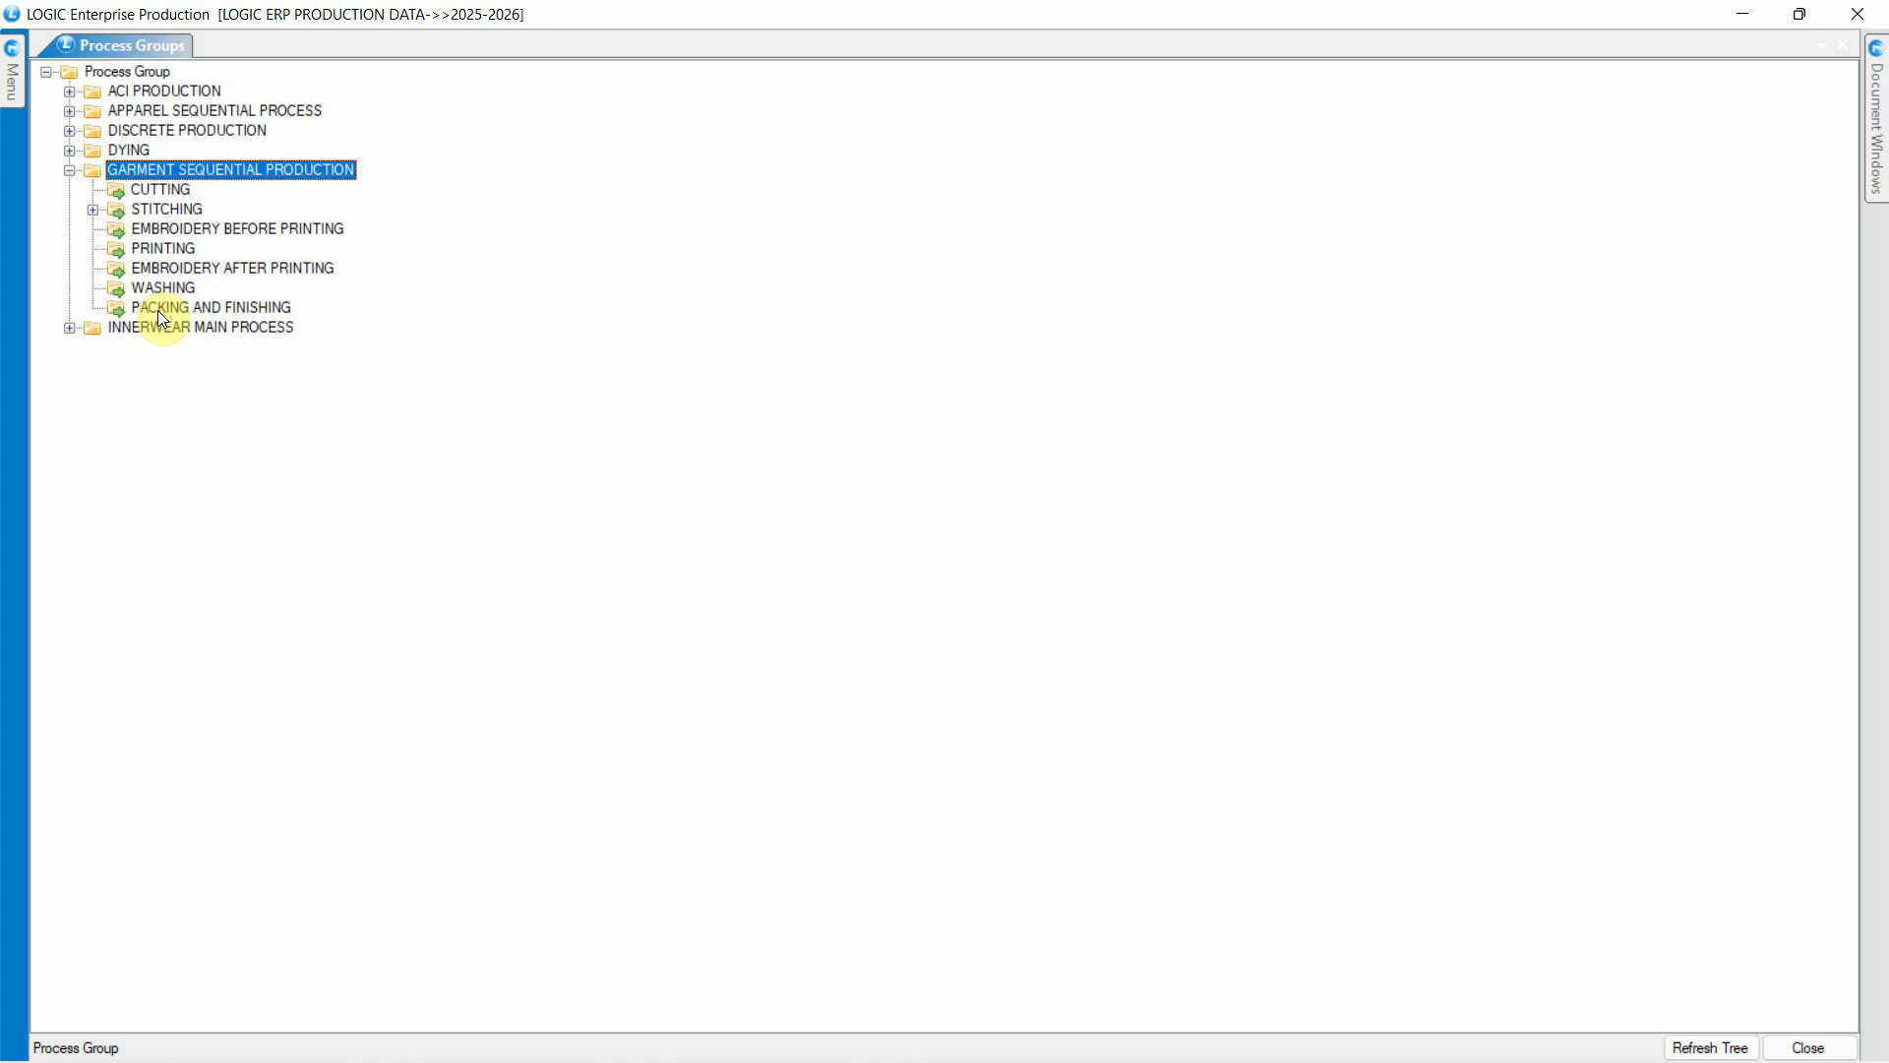
Create a new process group named GARMENT DISCRETE PRODUCTION
left_click(70, 171)
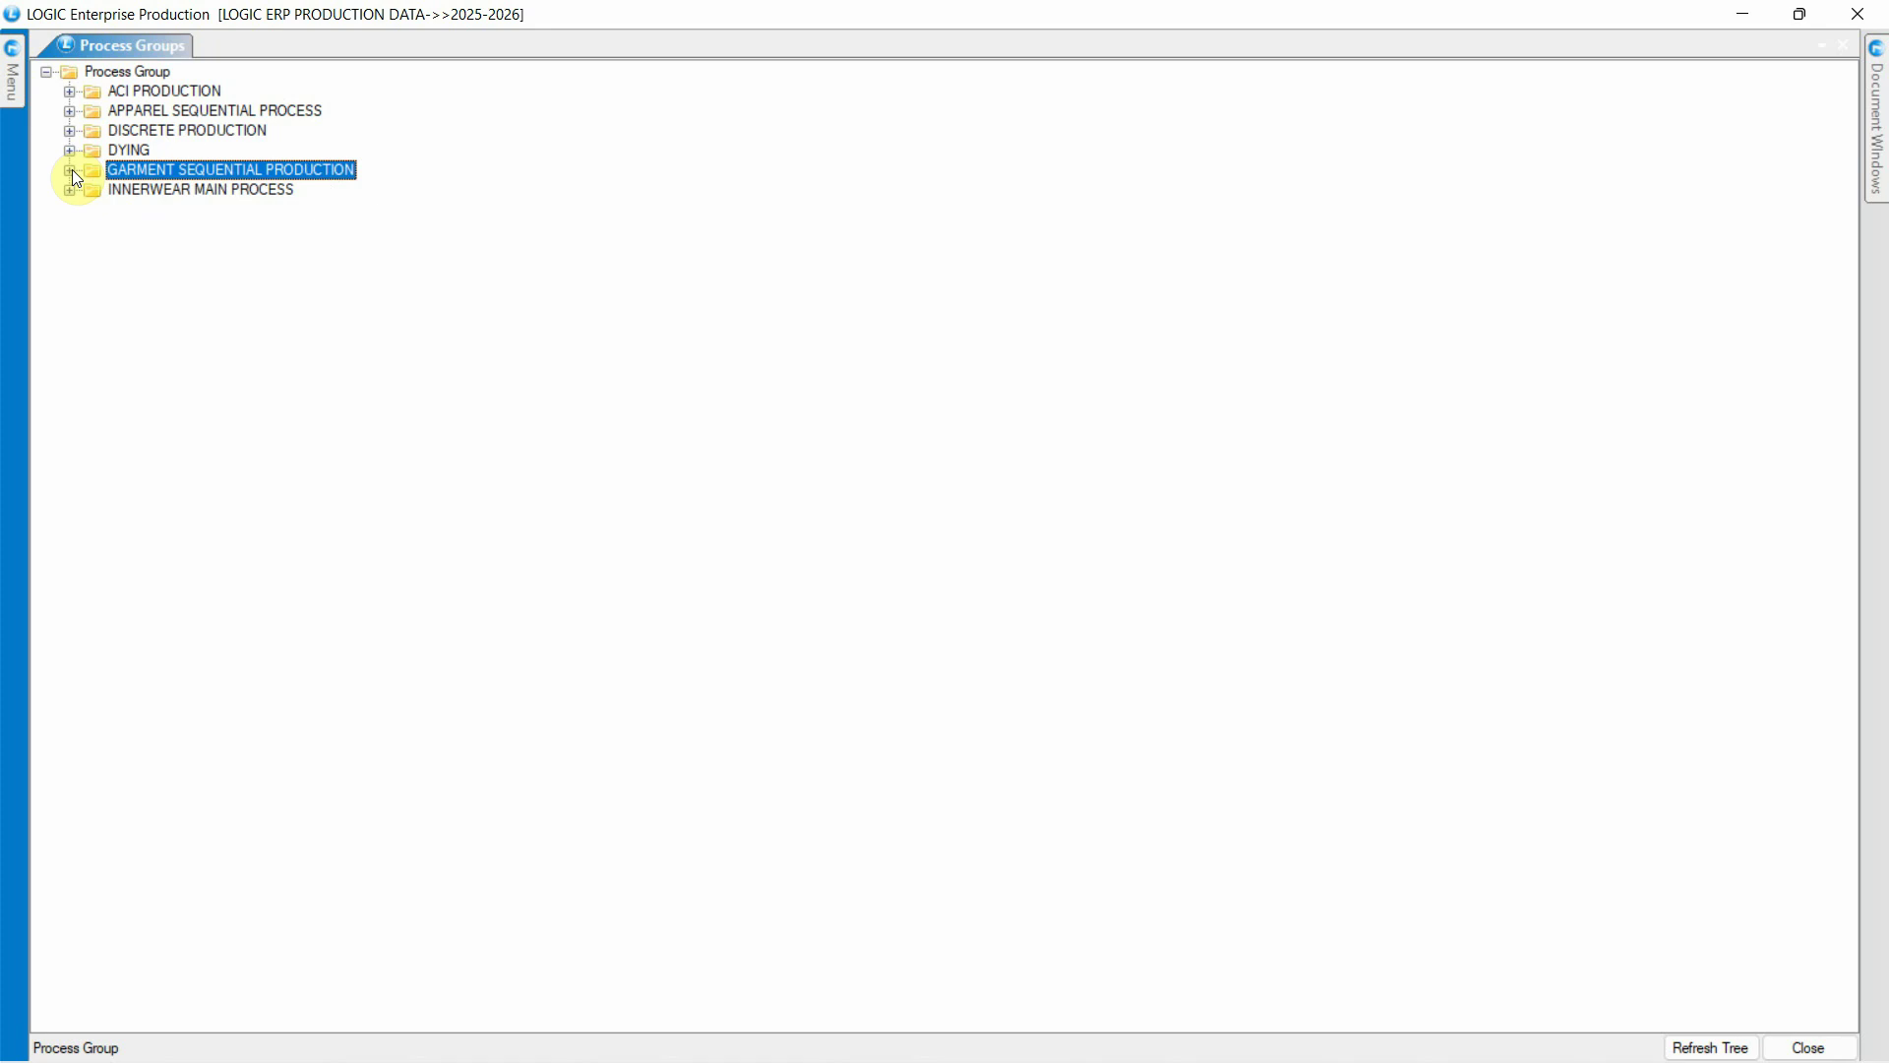
left_click(144, 78)
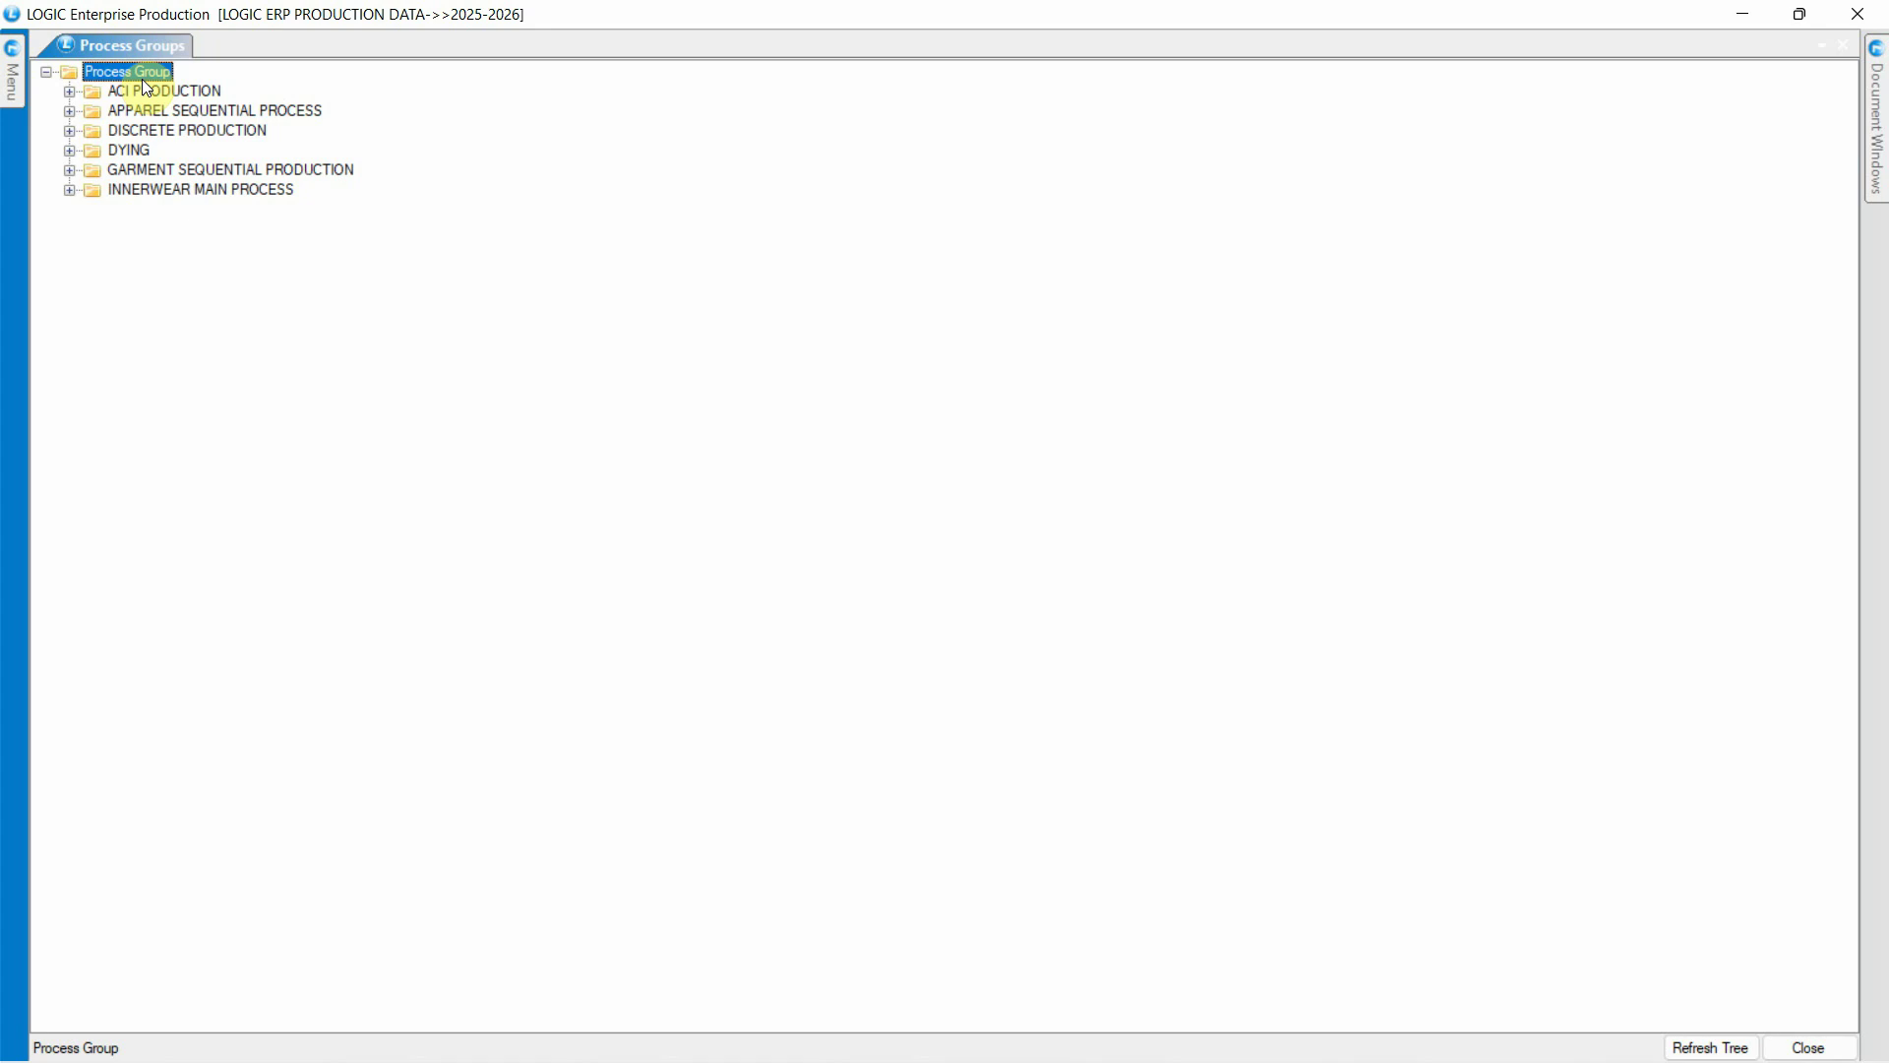
right_click(143, 81)
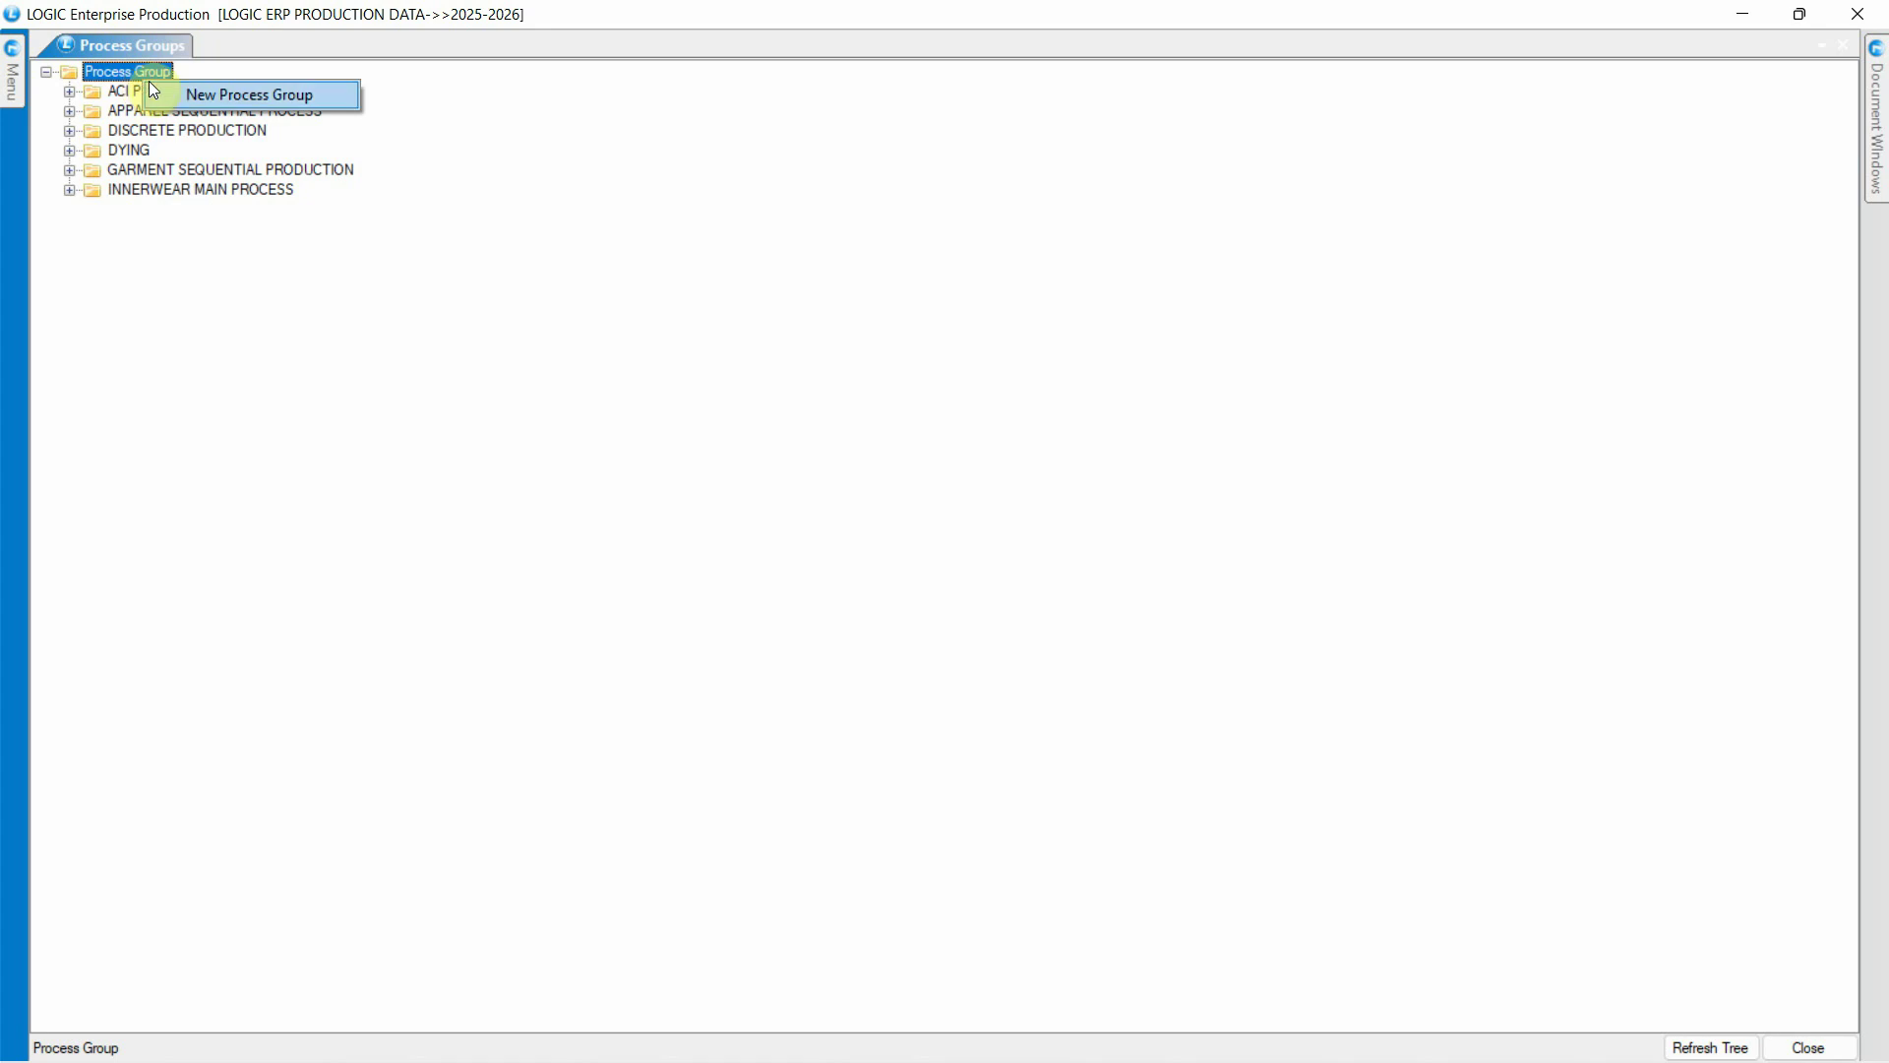
left_click(187, 94)
left_click(806, 593)
type("GARMENT DISCRETE PRODUCTION")
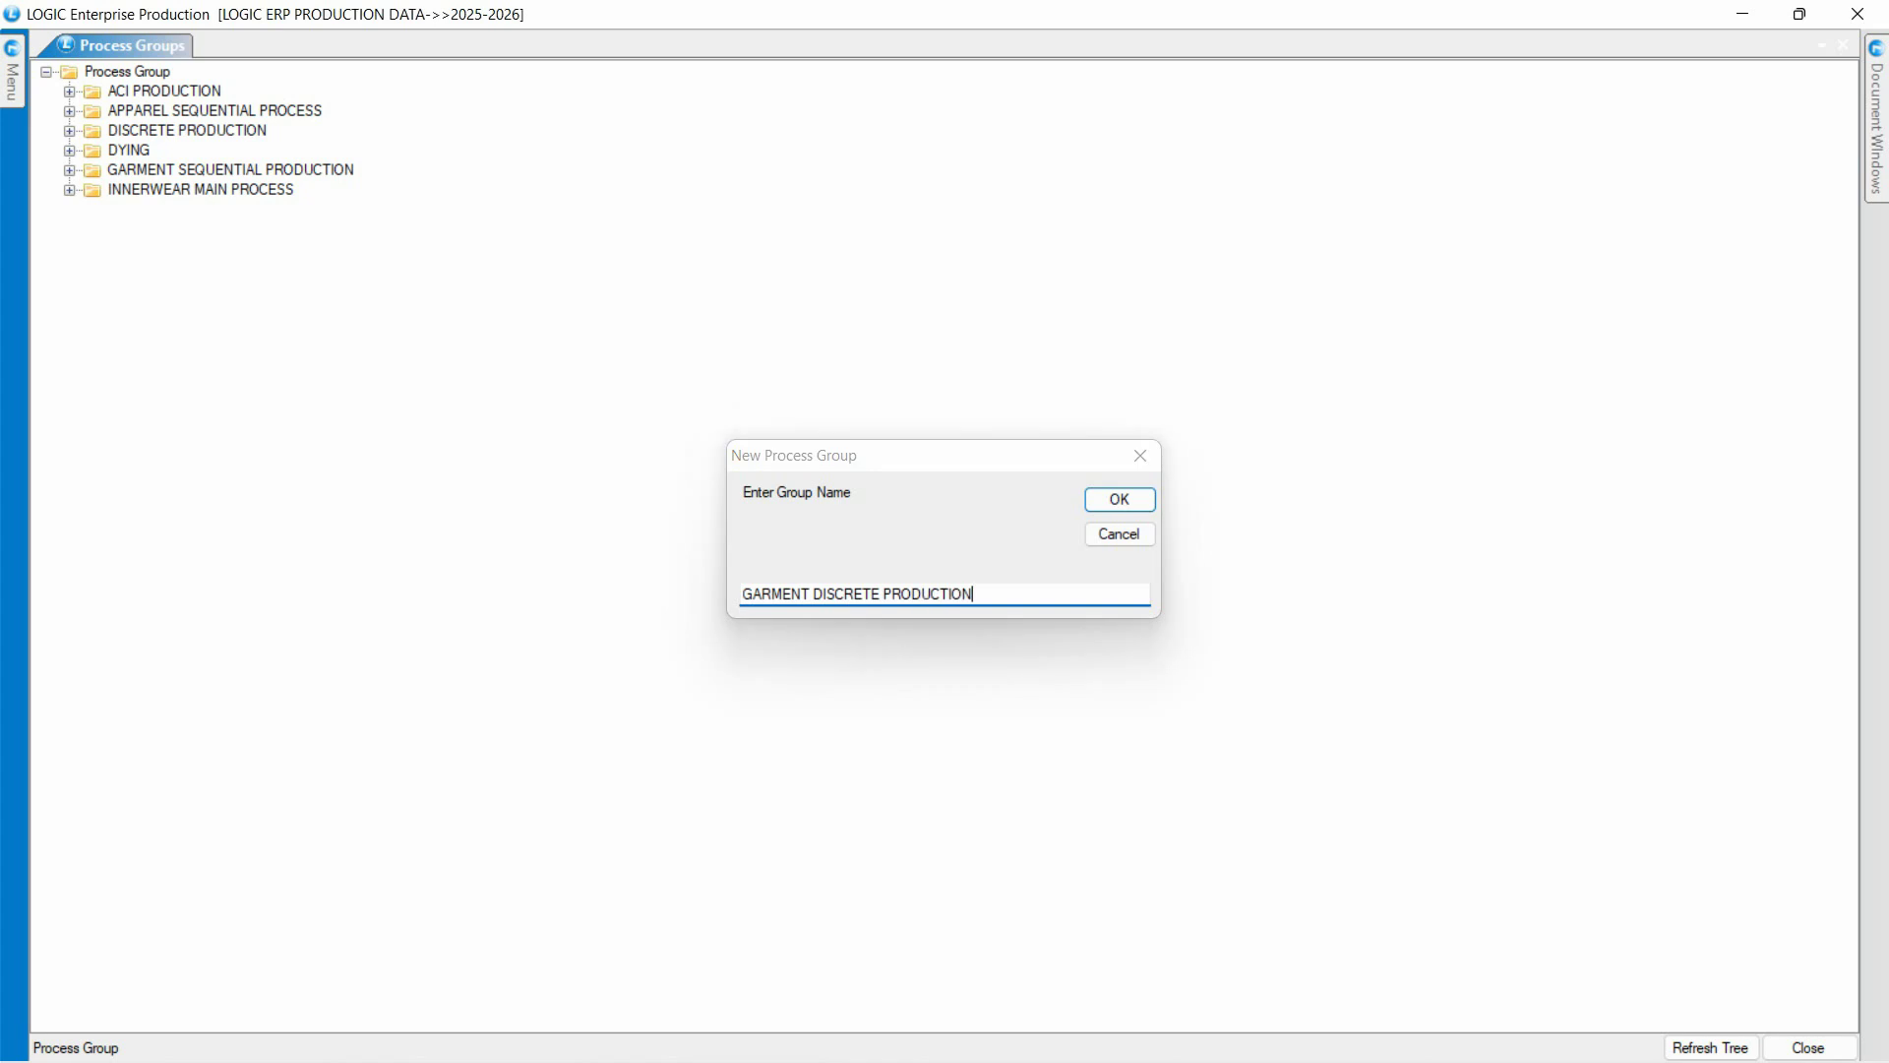
key("Return")
Add the process PAIRING to GARMENT DISCRETE PRODUCTION with rate per unit 1, rate 1 and process type Assemble Discrete, and save it
left_click(226, 169)
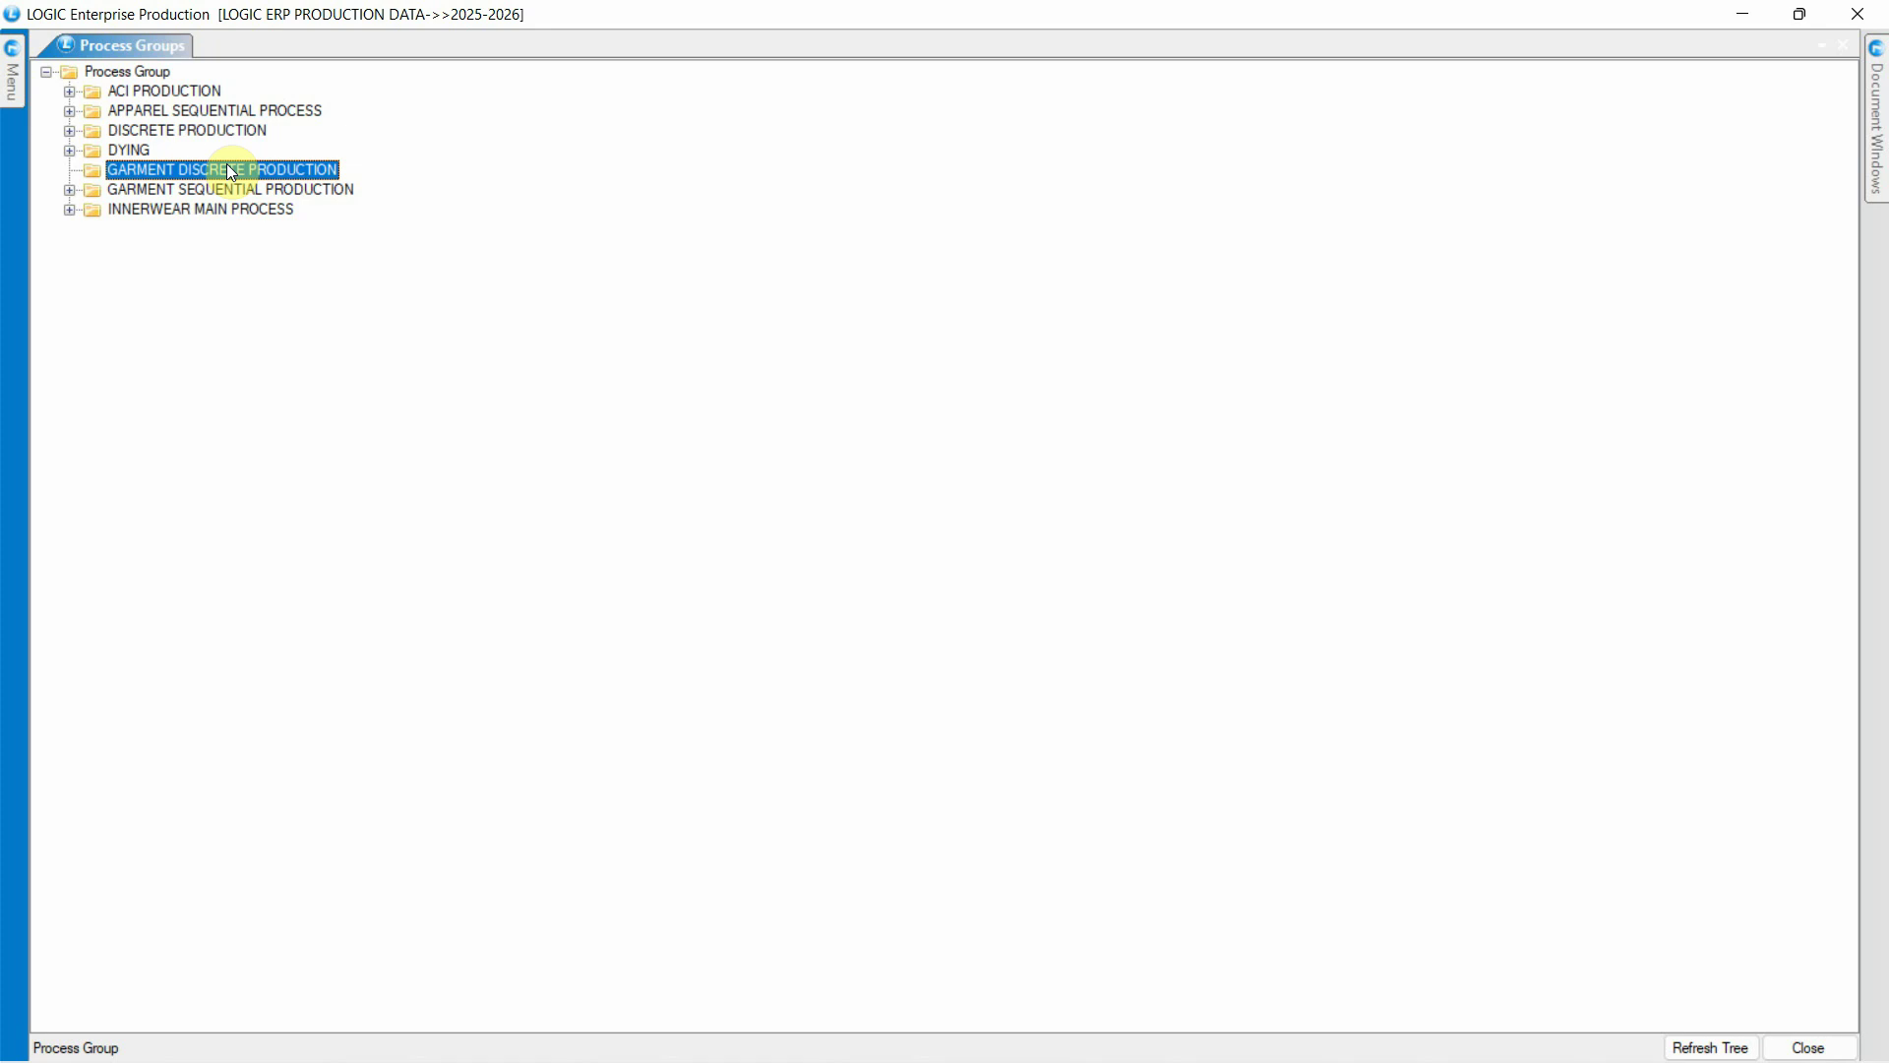
right_click(259, 178)
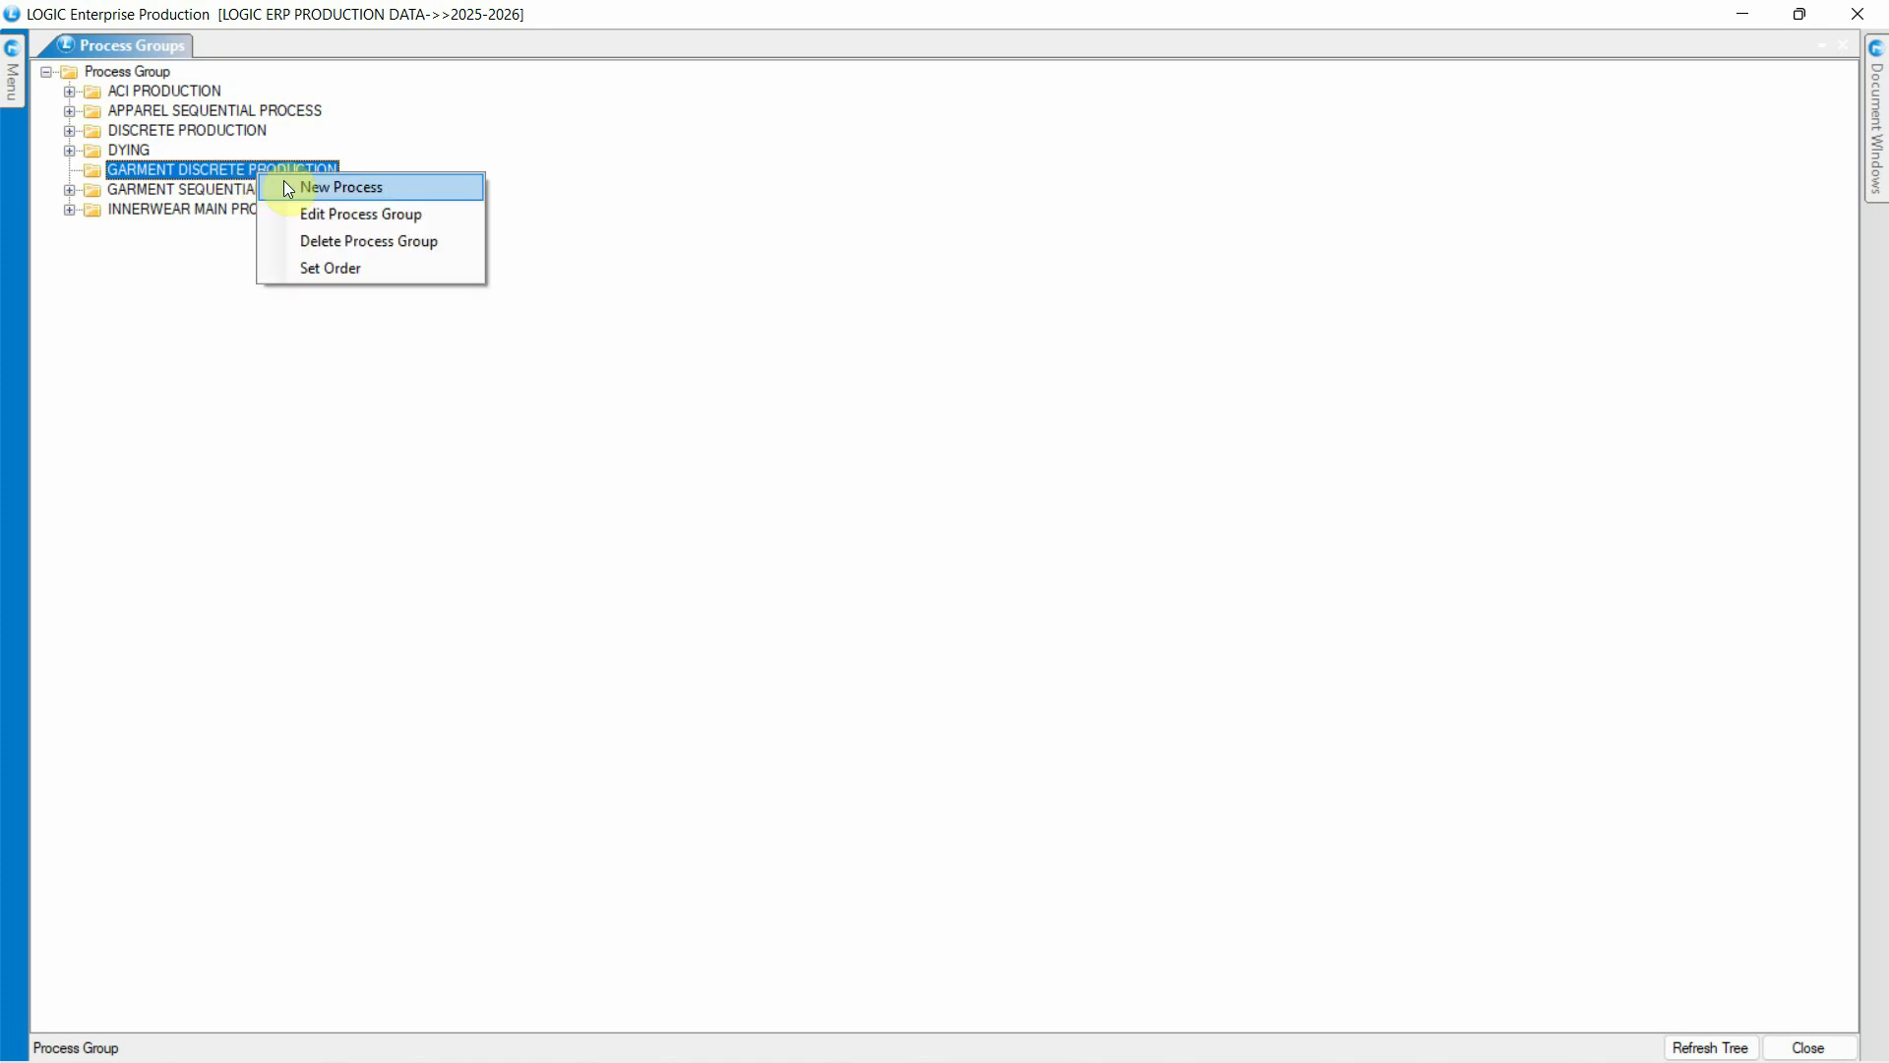
left_click(287, 184)
type("PAIRING")
key("Tab")
type("1")
key("Tab")
type("1")
key("Tab")
left_click(899, 527)
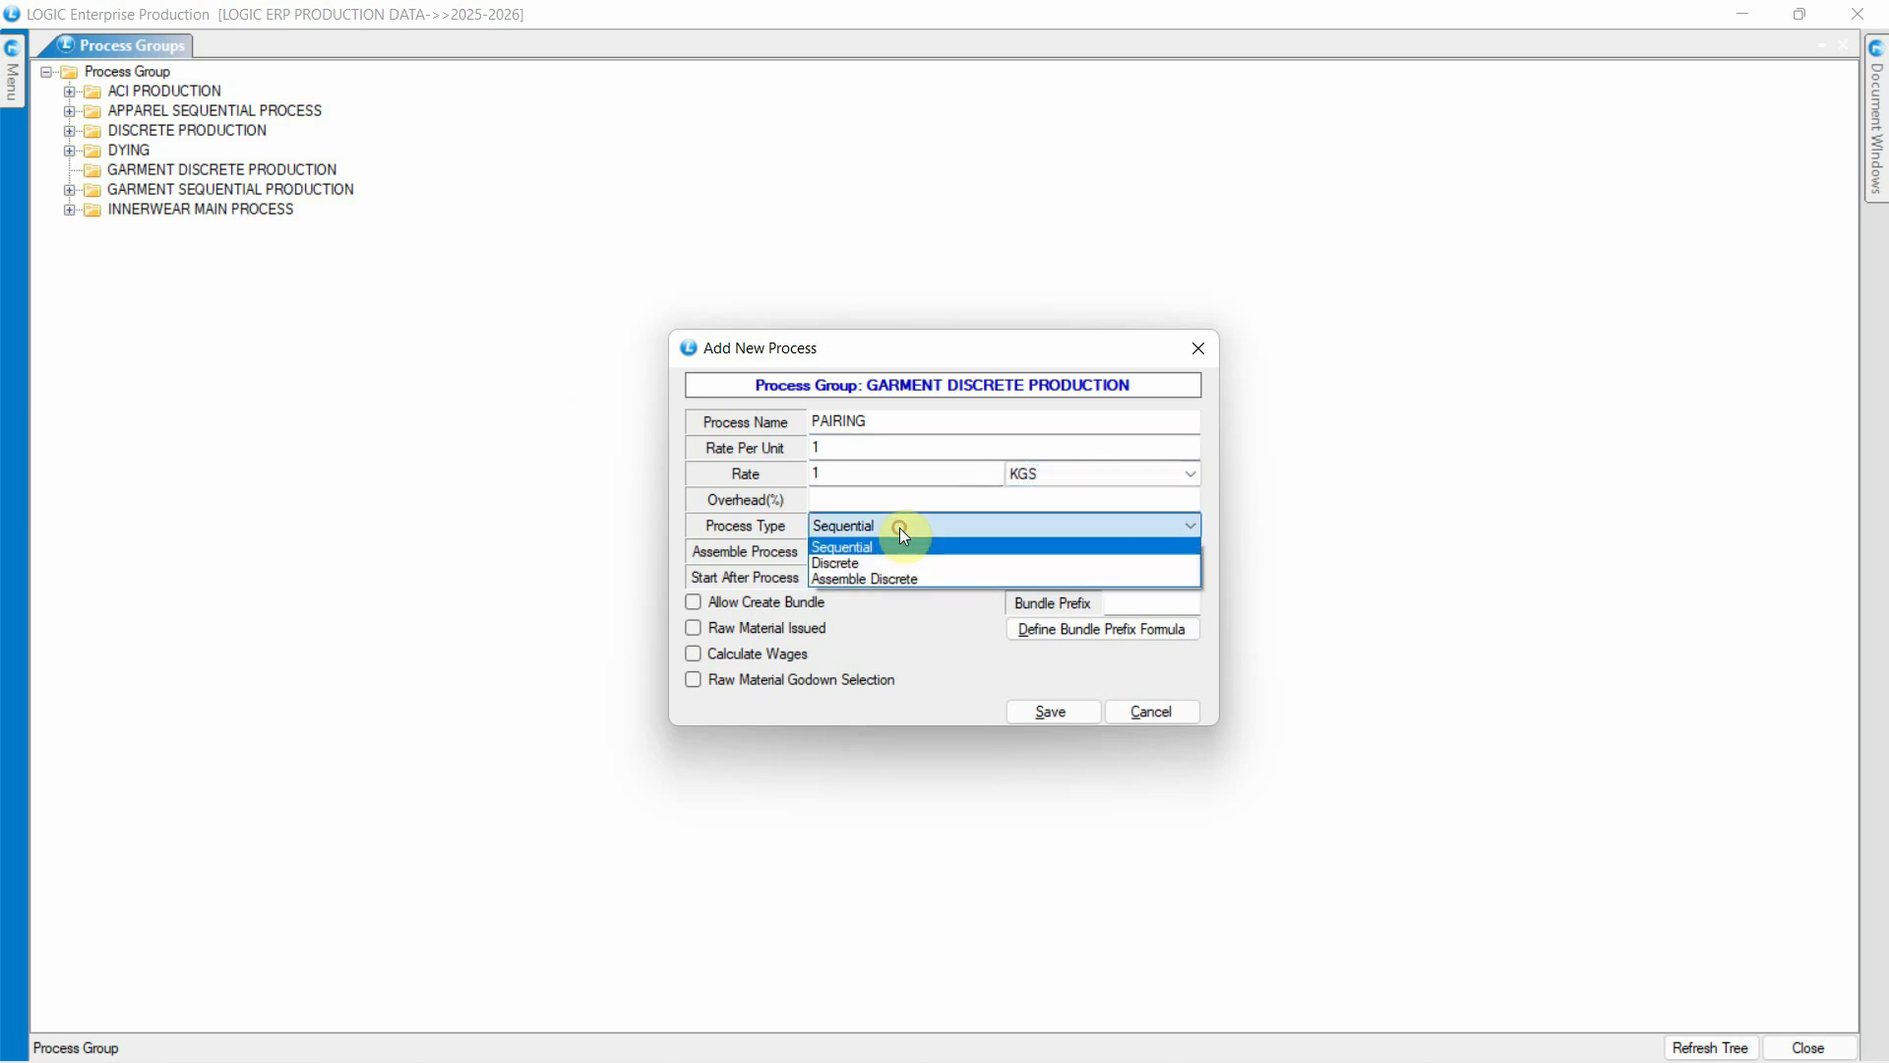
left_click(924, 579)
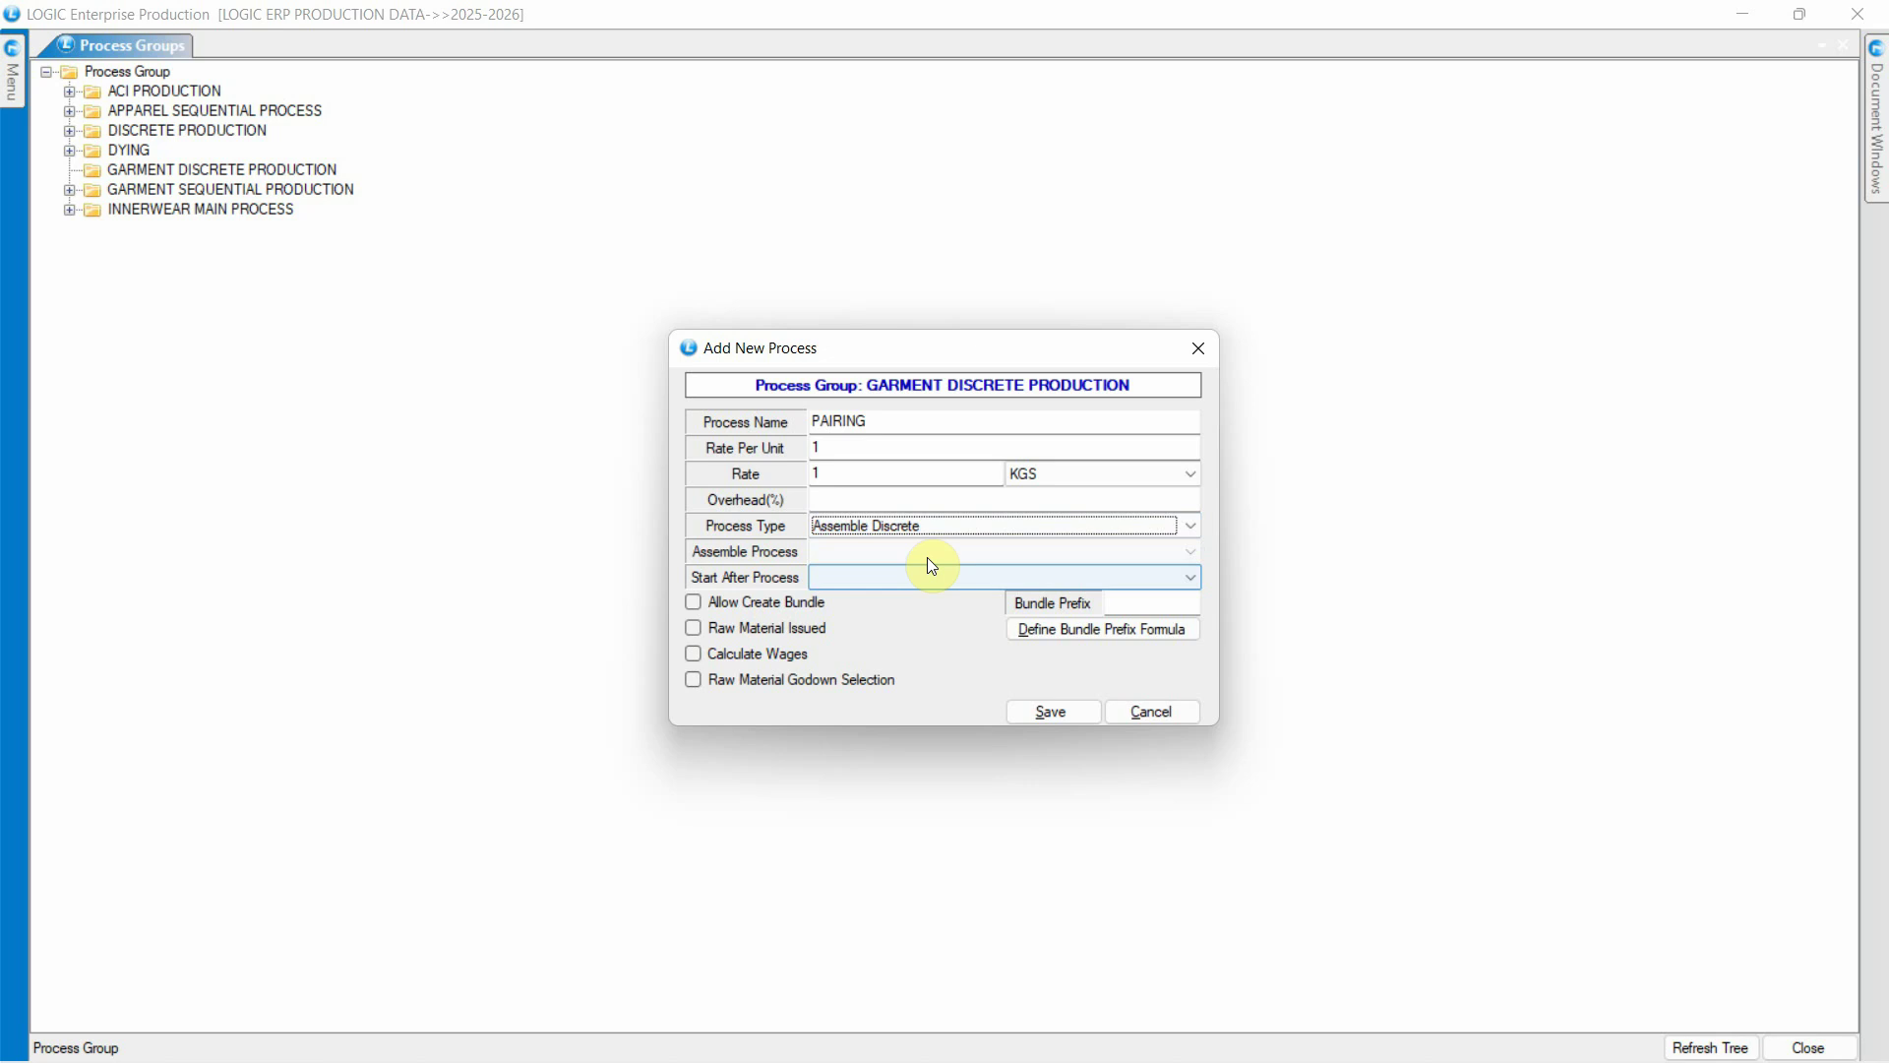
left_click(1050, 712)
Add the Discrete process CUTTING - TOP to GARMENT DISCRETE PRODUCTION with rate per unit 1, rate 1 and assemble process PAIRING, and save it
double_click(201, 174)
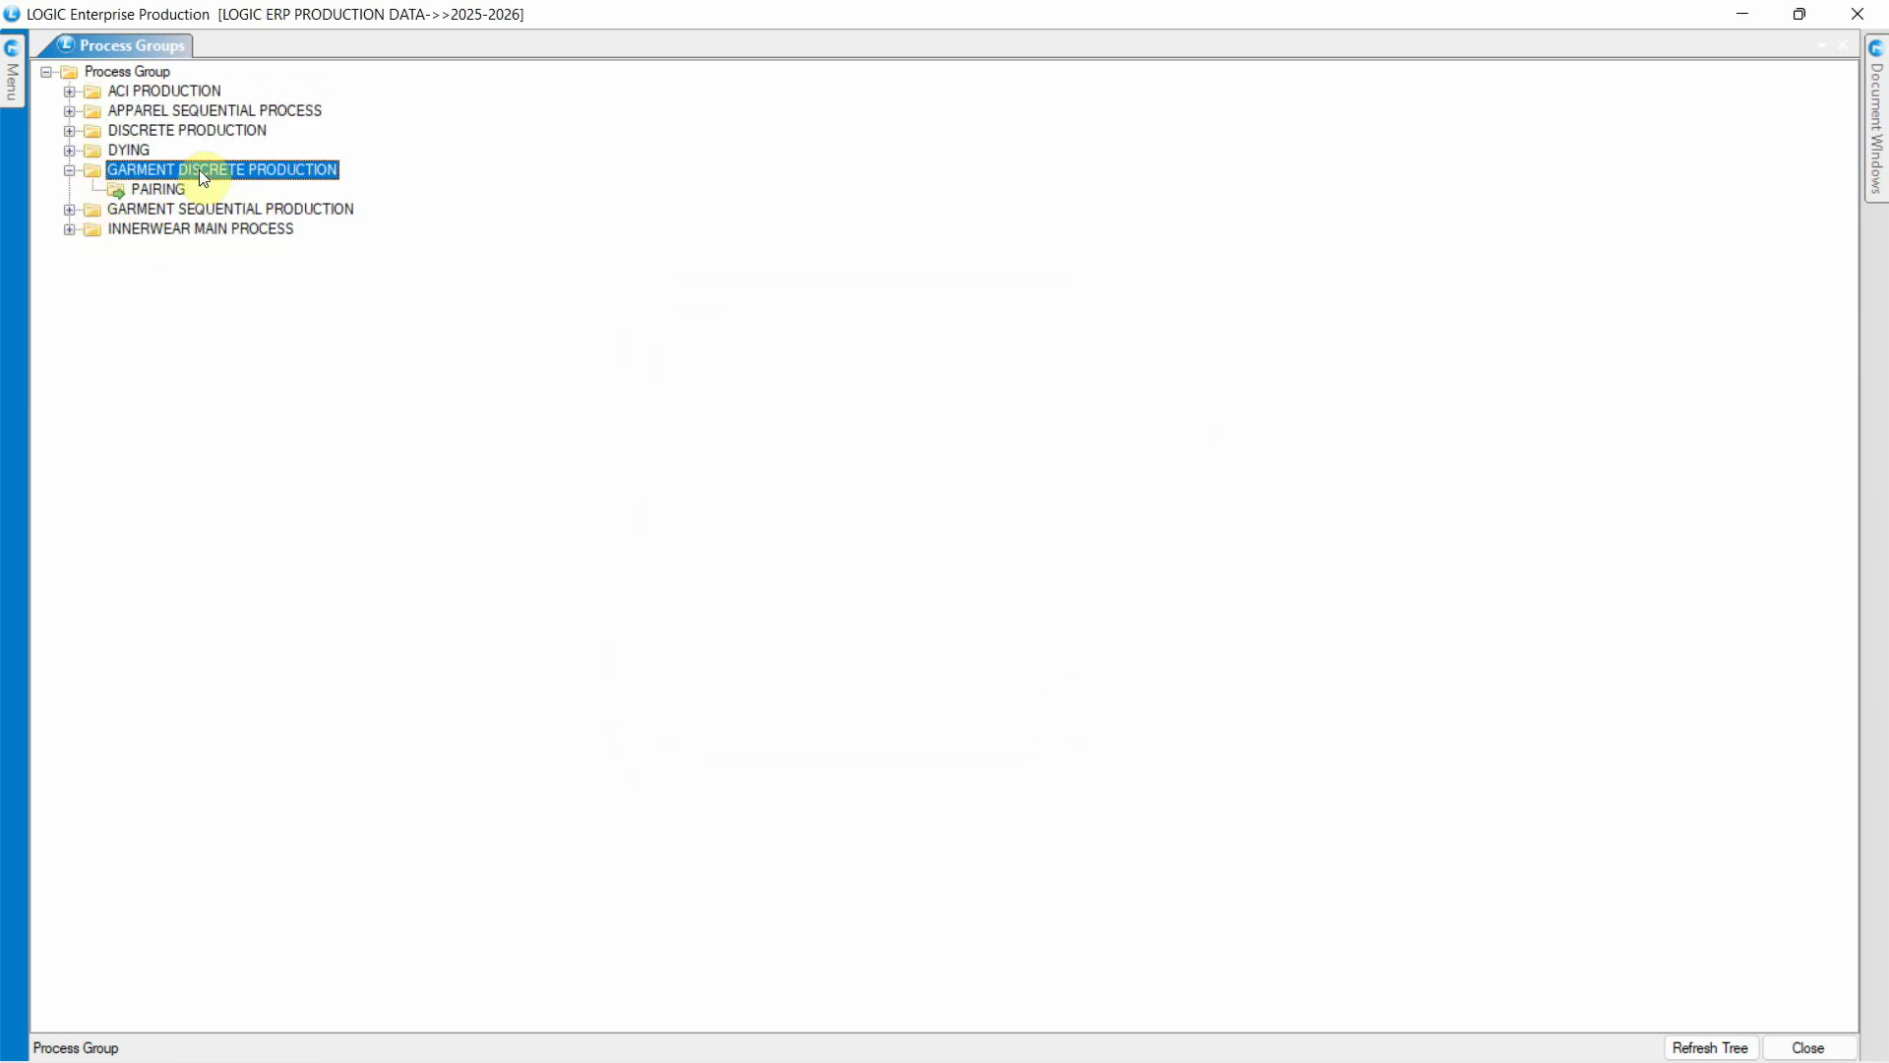
right_click(201, 175)
key("Return")
type("CUTTING - TOP")
key("Tab")
type("1")
key("Tab")
type("1")
left_click(927, 527)
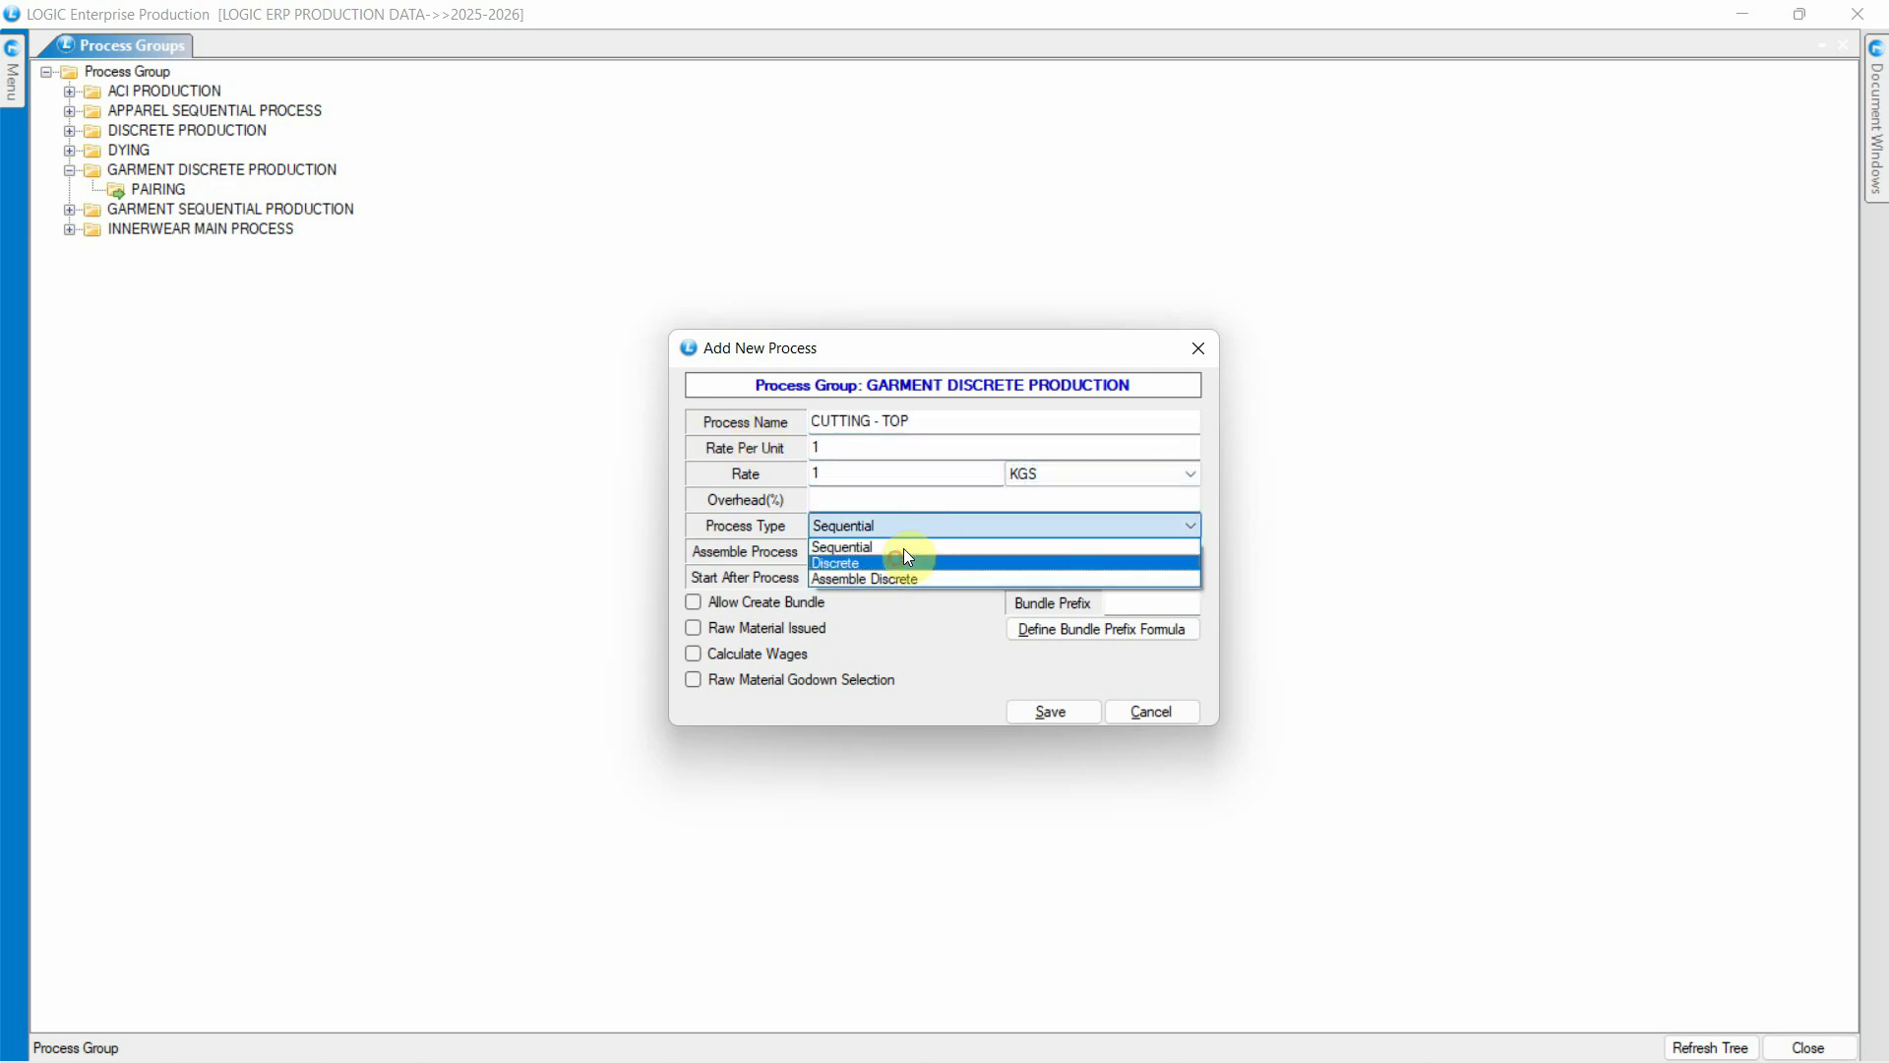
left_click(898, 559)
left_click(895, 551)
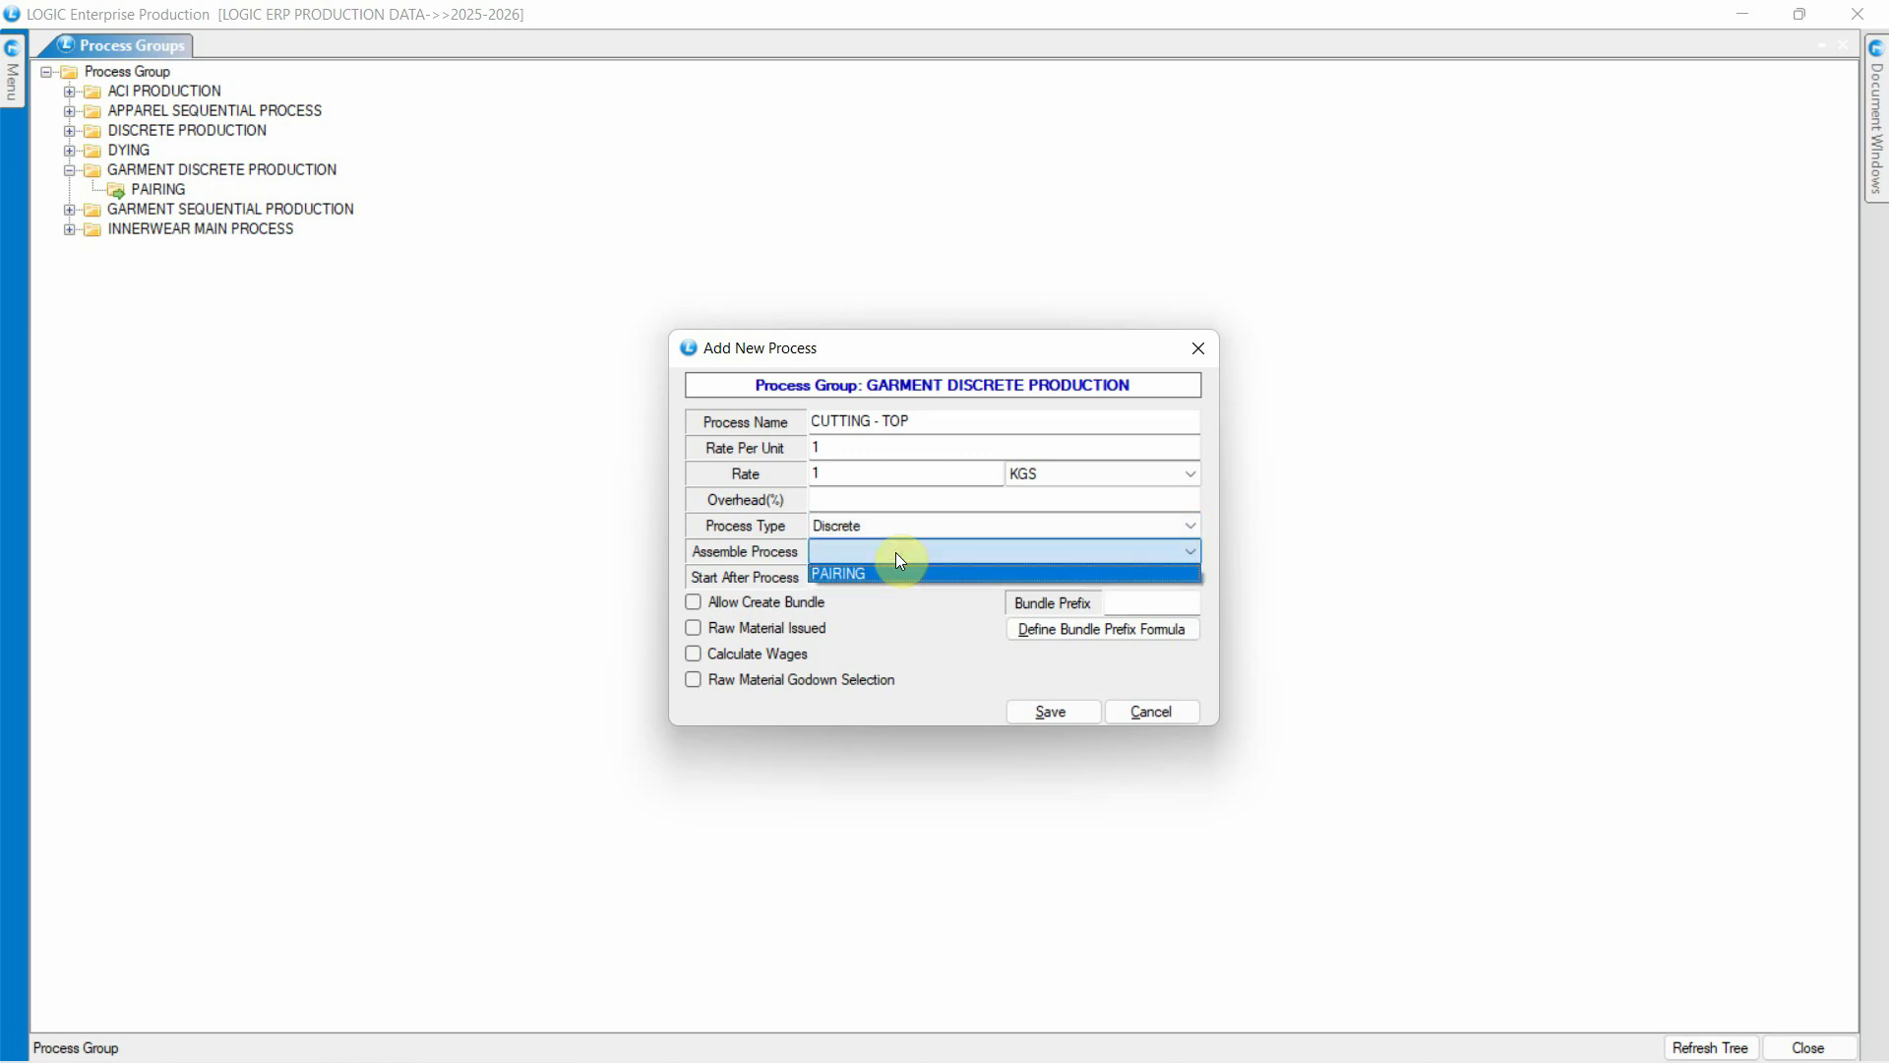
left_click(897, 572)
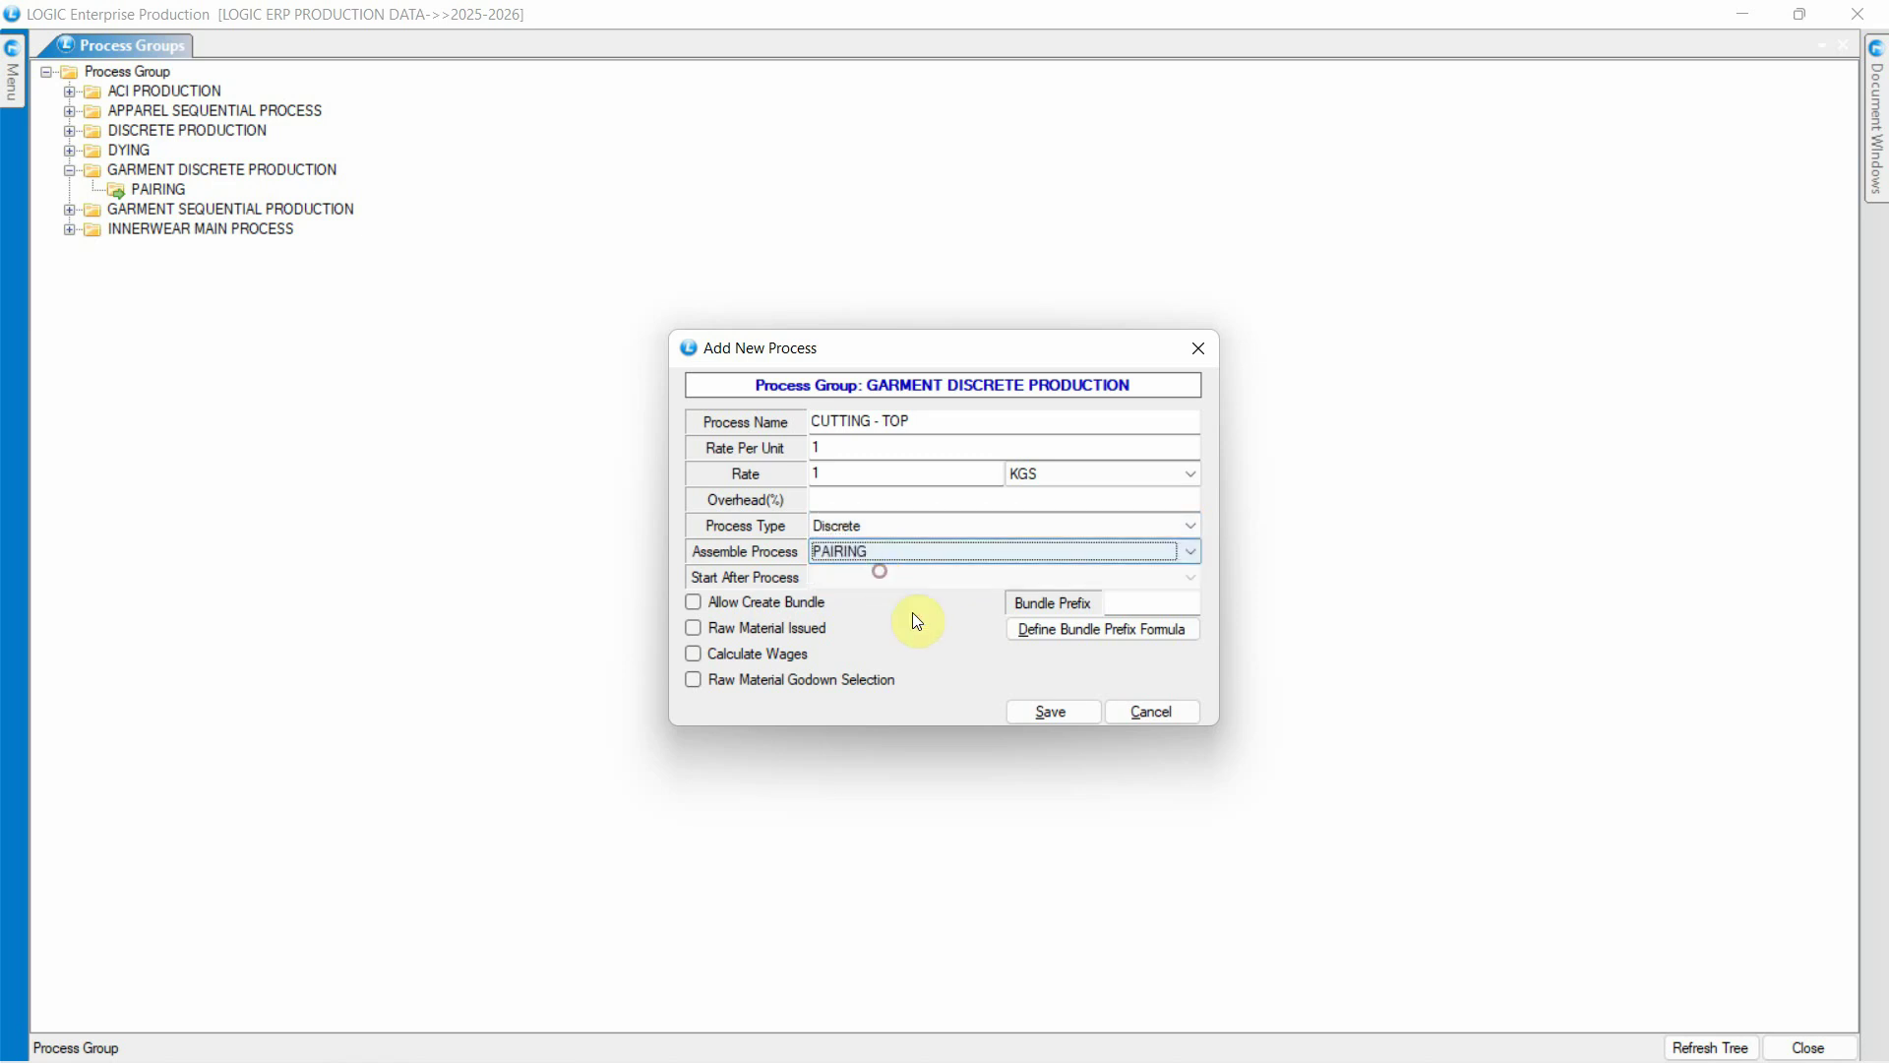
left_click(1024, 717)
Add the Discrete process CUTTING - BOTTOM to GARMENT DISCRETE PRODUCTION with rate per unit 1, rate 1 and assemble process PAIRING, and save it
right_click(234, 167)
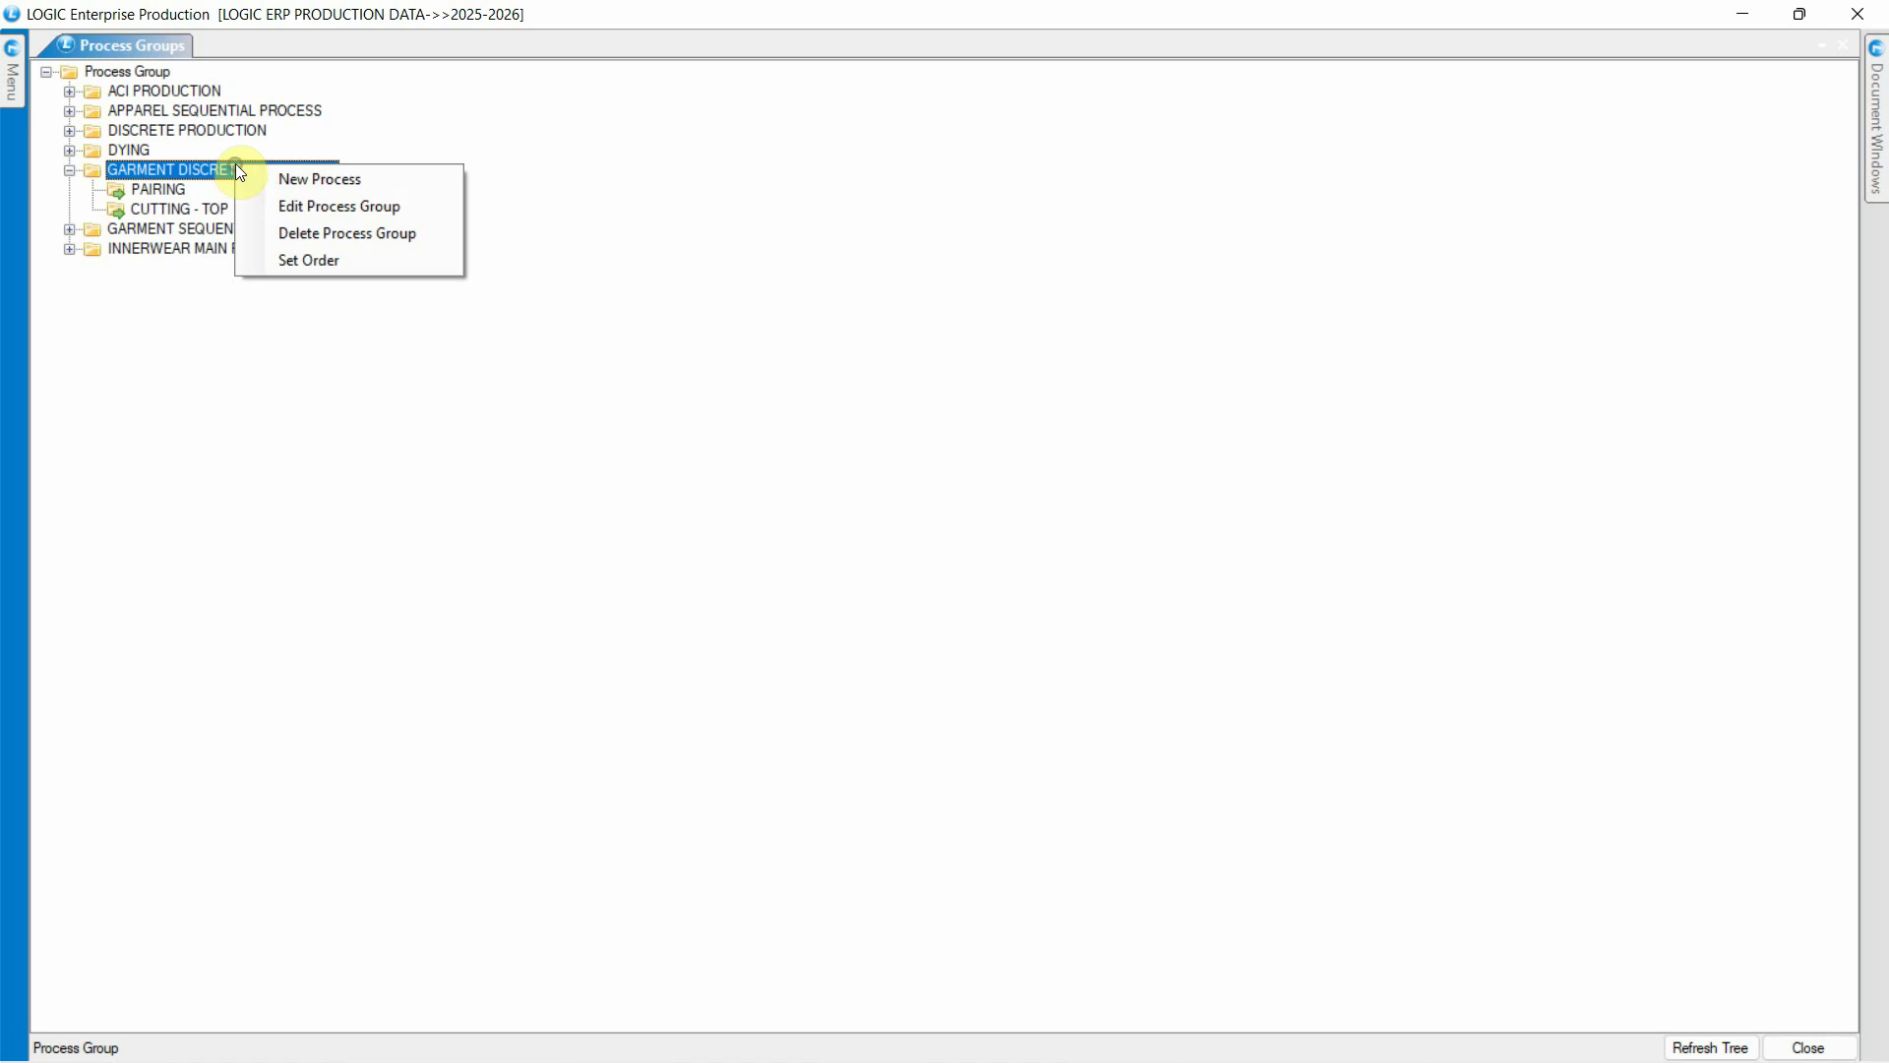
left_click(264, 172)
type("CU")
type("1")
key("Tab")
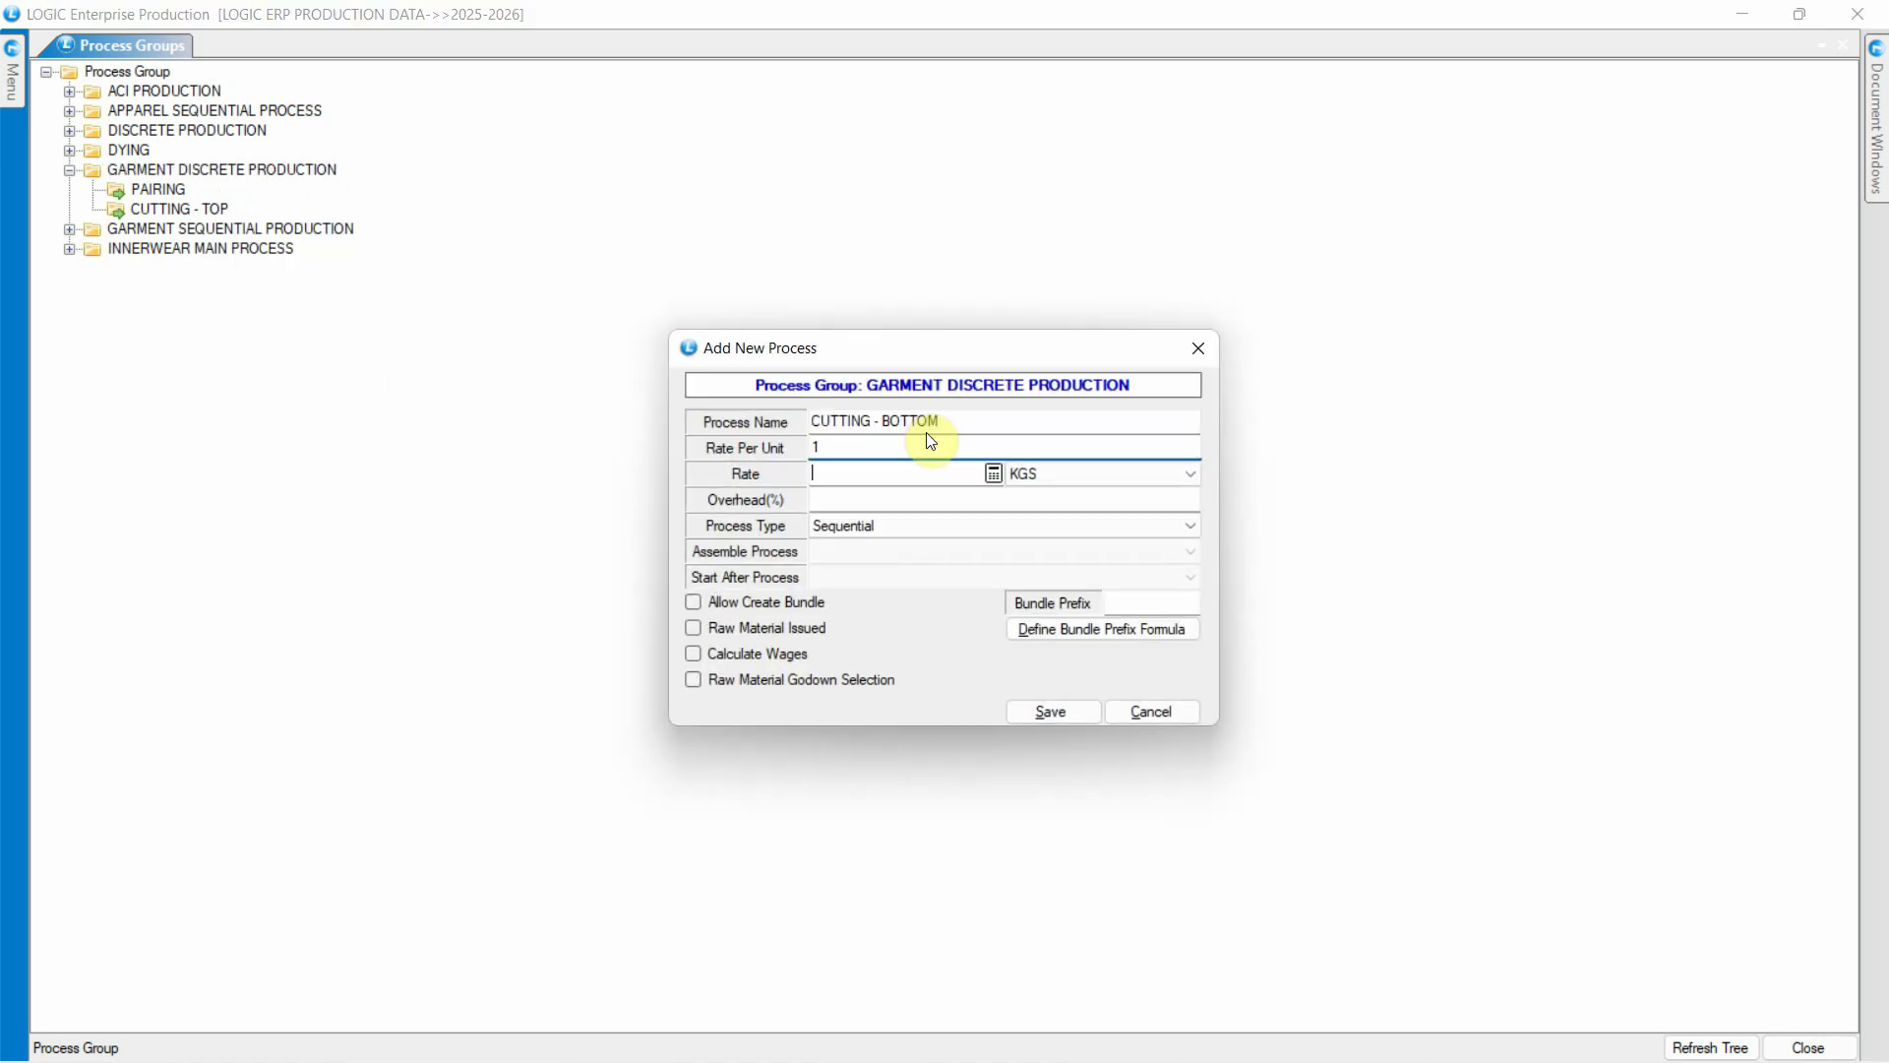
type("1")
key("Tab")
left_click(936, 525)
left_click(905, 556)
left_click(905, 551)
left_click(903, 577)
left_click(1033, 714)
Add the Discrete process STITCHING - TOP to GARMENT DISCRETE PRODUCTION with rate per unit 1, rate 1 and assemble process PAIRING, and save it
right_click(210, 173)
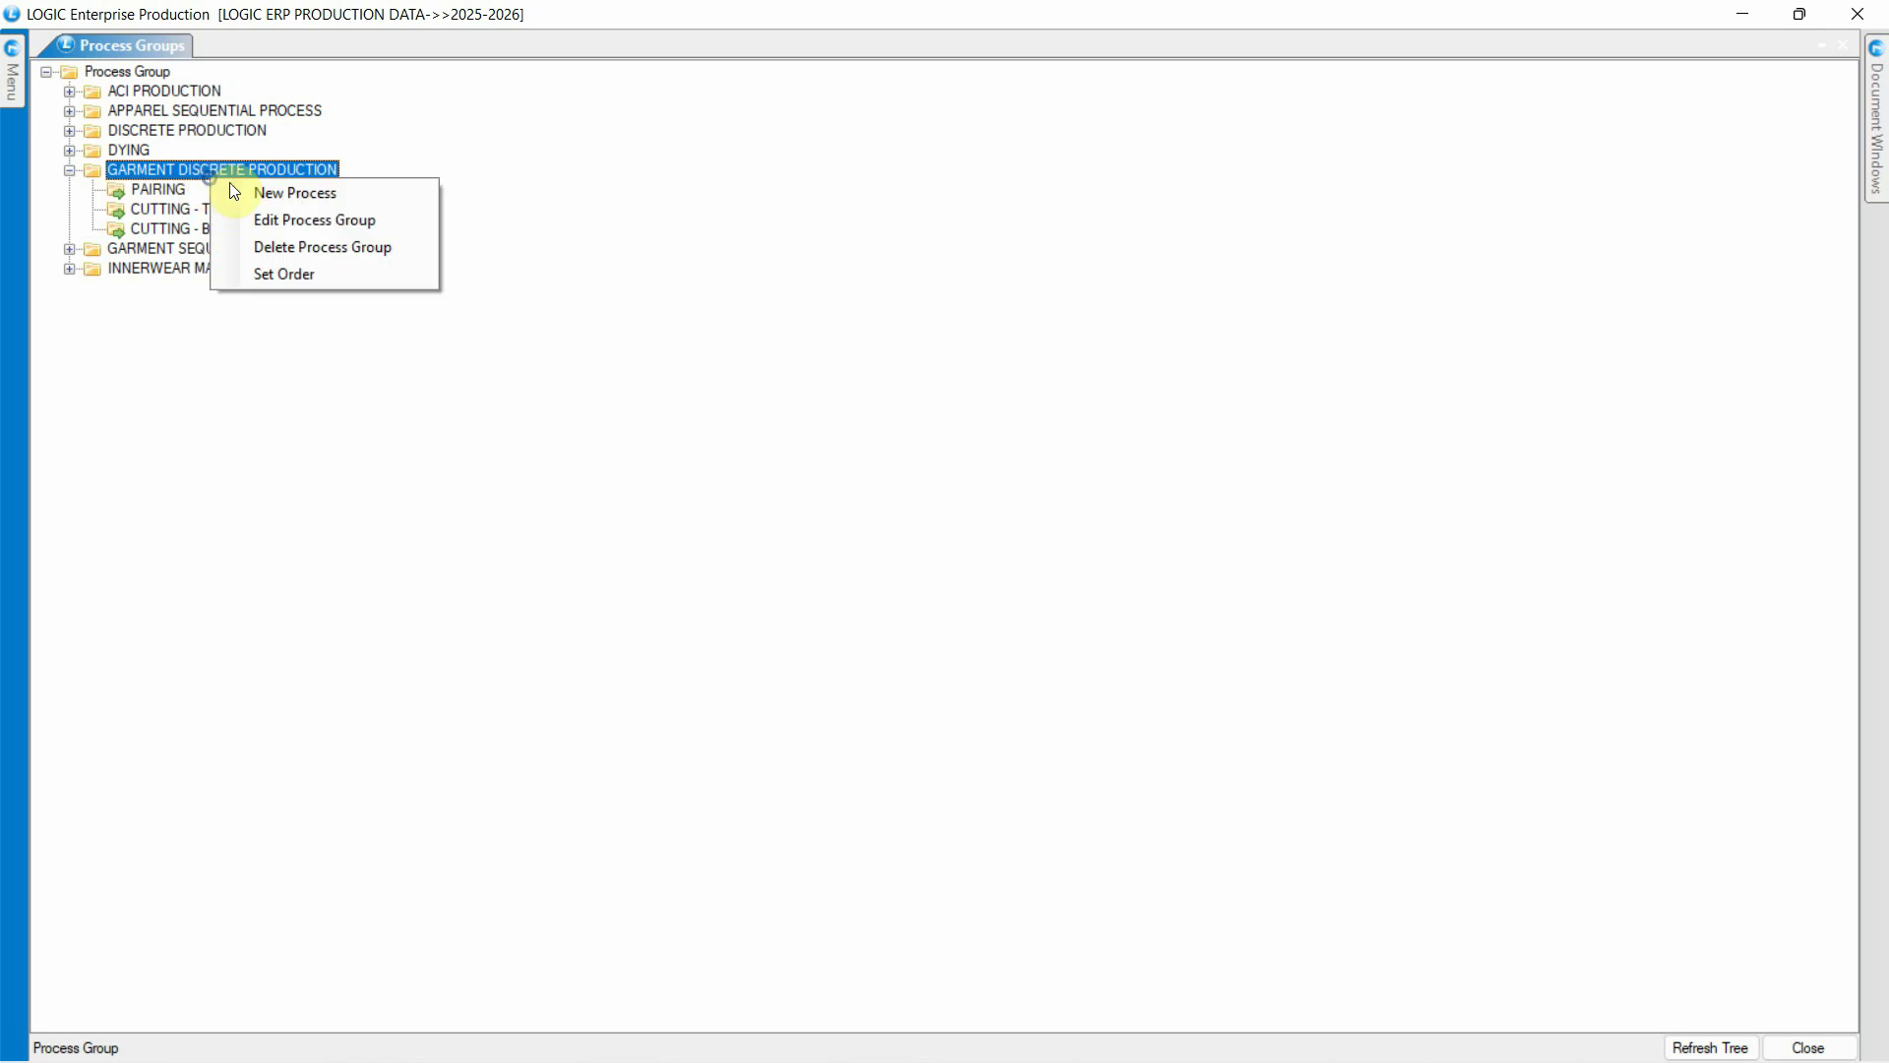
left_click(248, 190)
type("STITCHING - TOP")
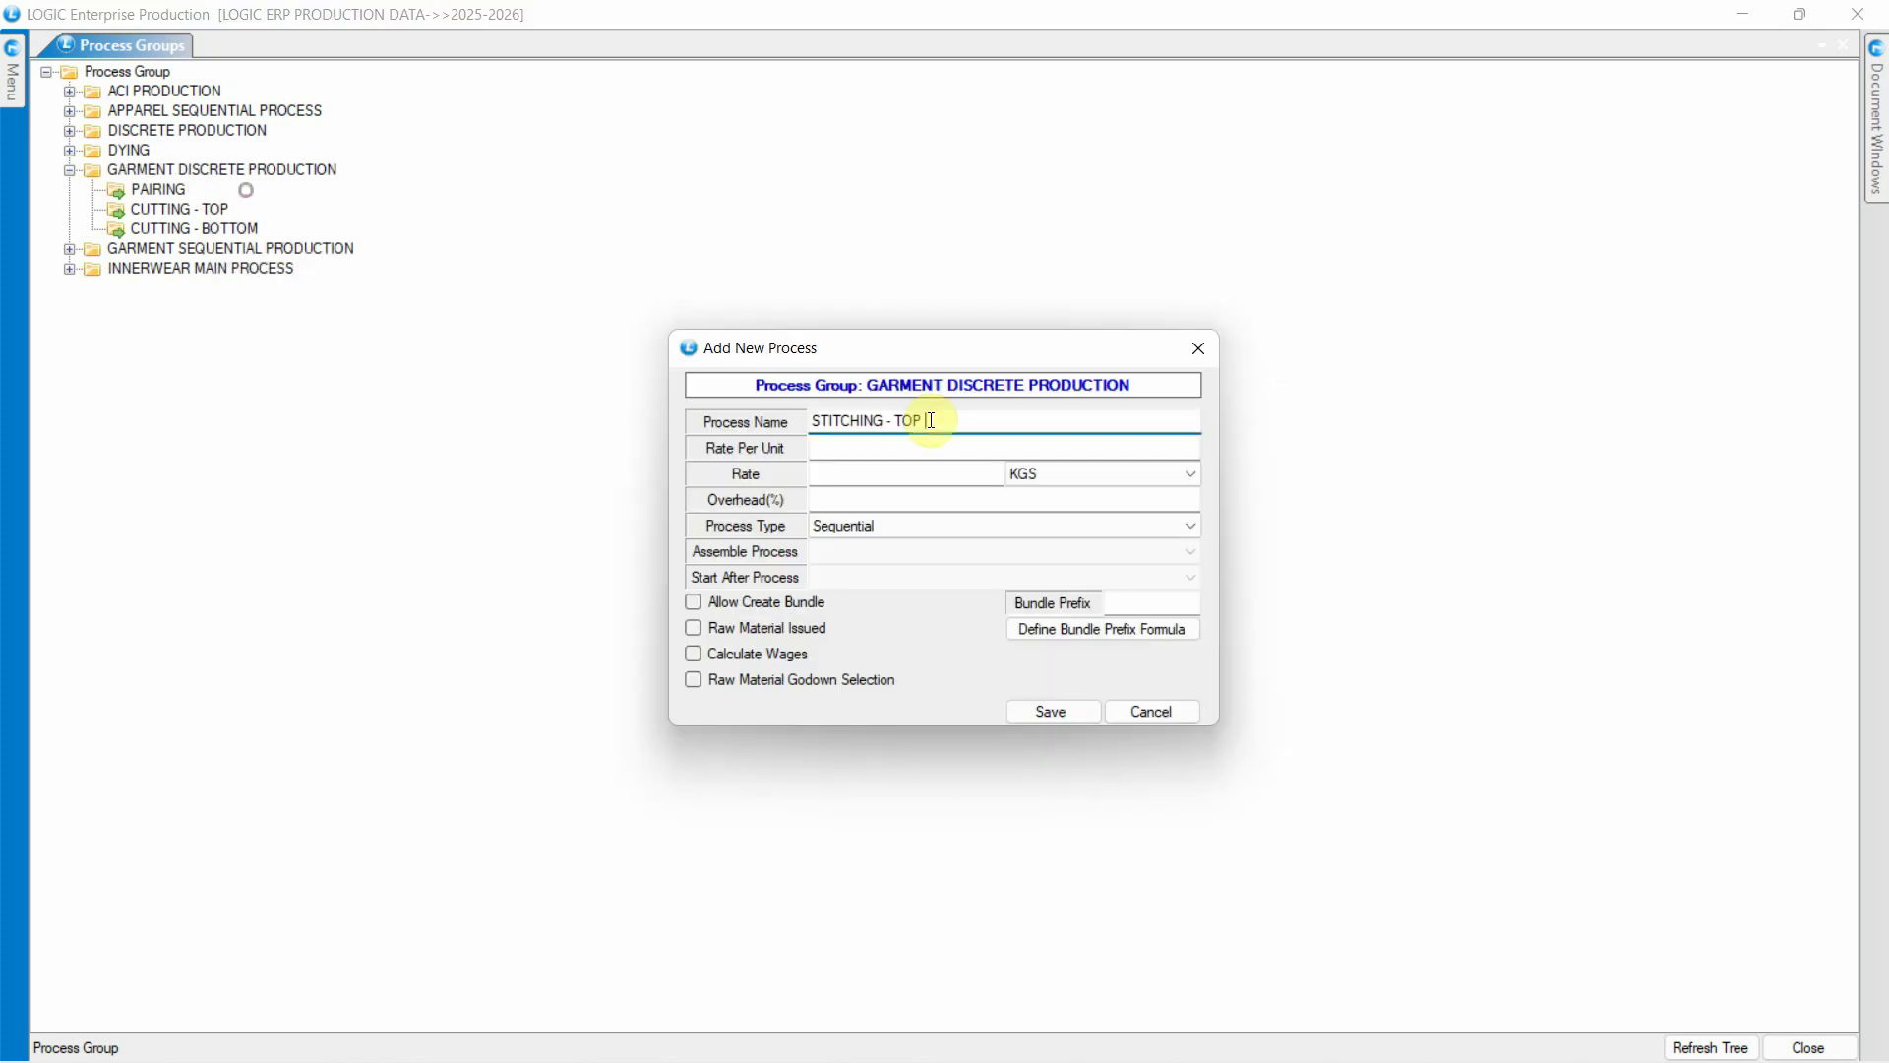
key("Tab")
type("1")
key("Tab")
type("1")
left_click(964, 525)
left_click(964, 556)
left_click(957, 550)
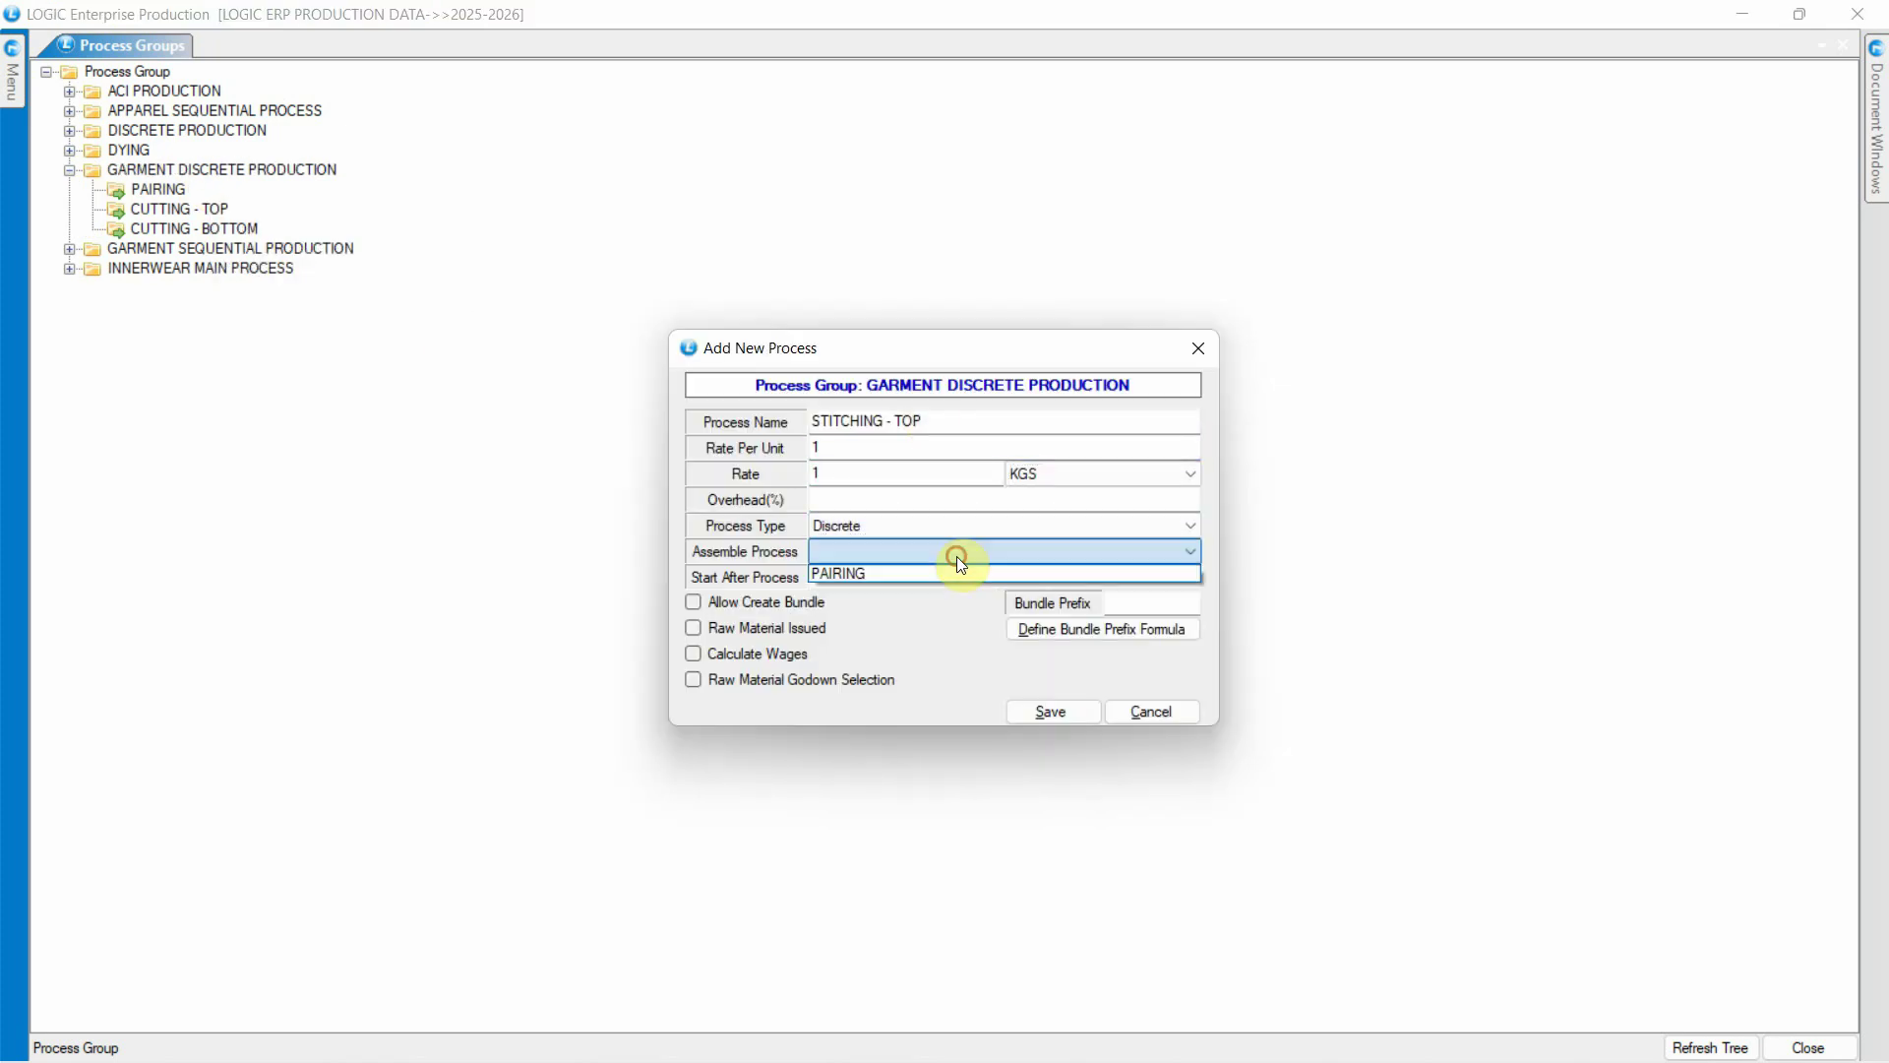
left_click(941, 568)
left_click(1020, 716)
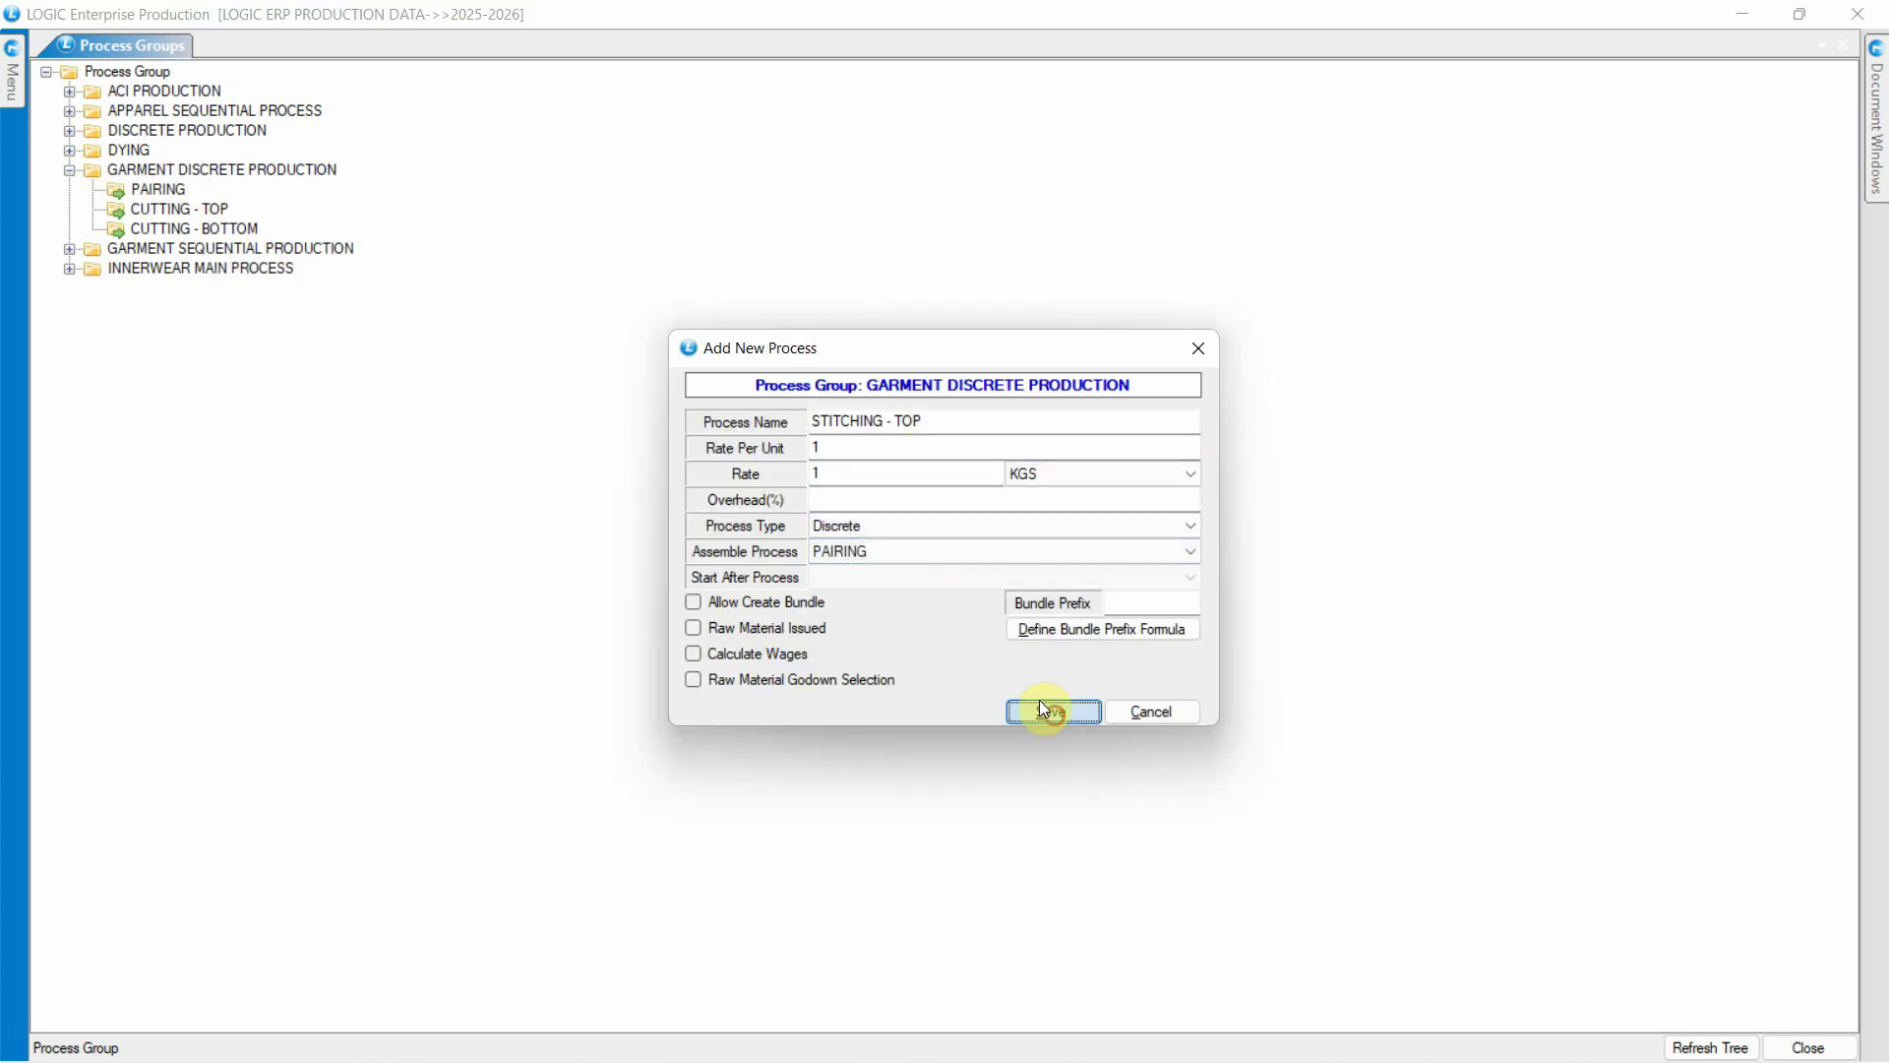
Add the Discrete process STITCHING - BOTTOM to GARMENT DISCRETE PRODUCTION with rate per unit 1, rate 1 and assemble process PAIRING, and save it
right_click(248, 175)
left_click(298, 192)
type("STITCHING - BOTTOM")
key("Tab")
type("1")
key("Tab")
type("1")
left_click(975, 527)
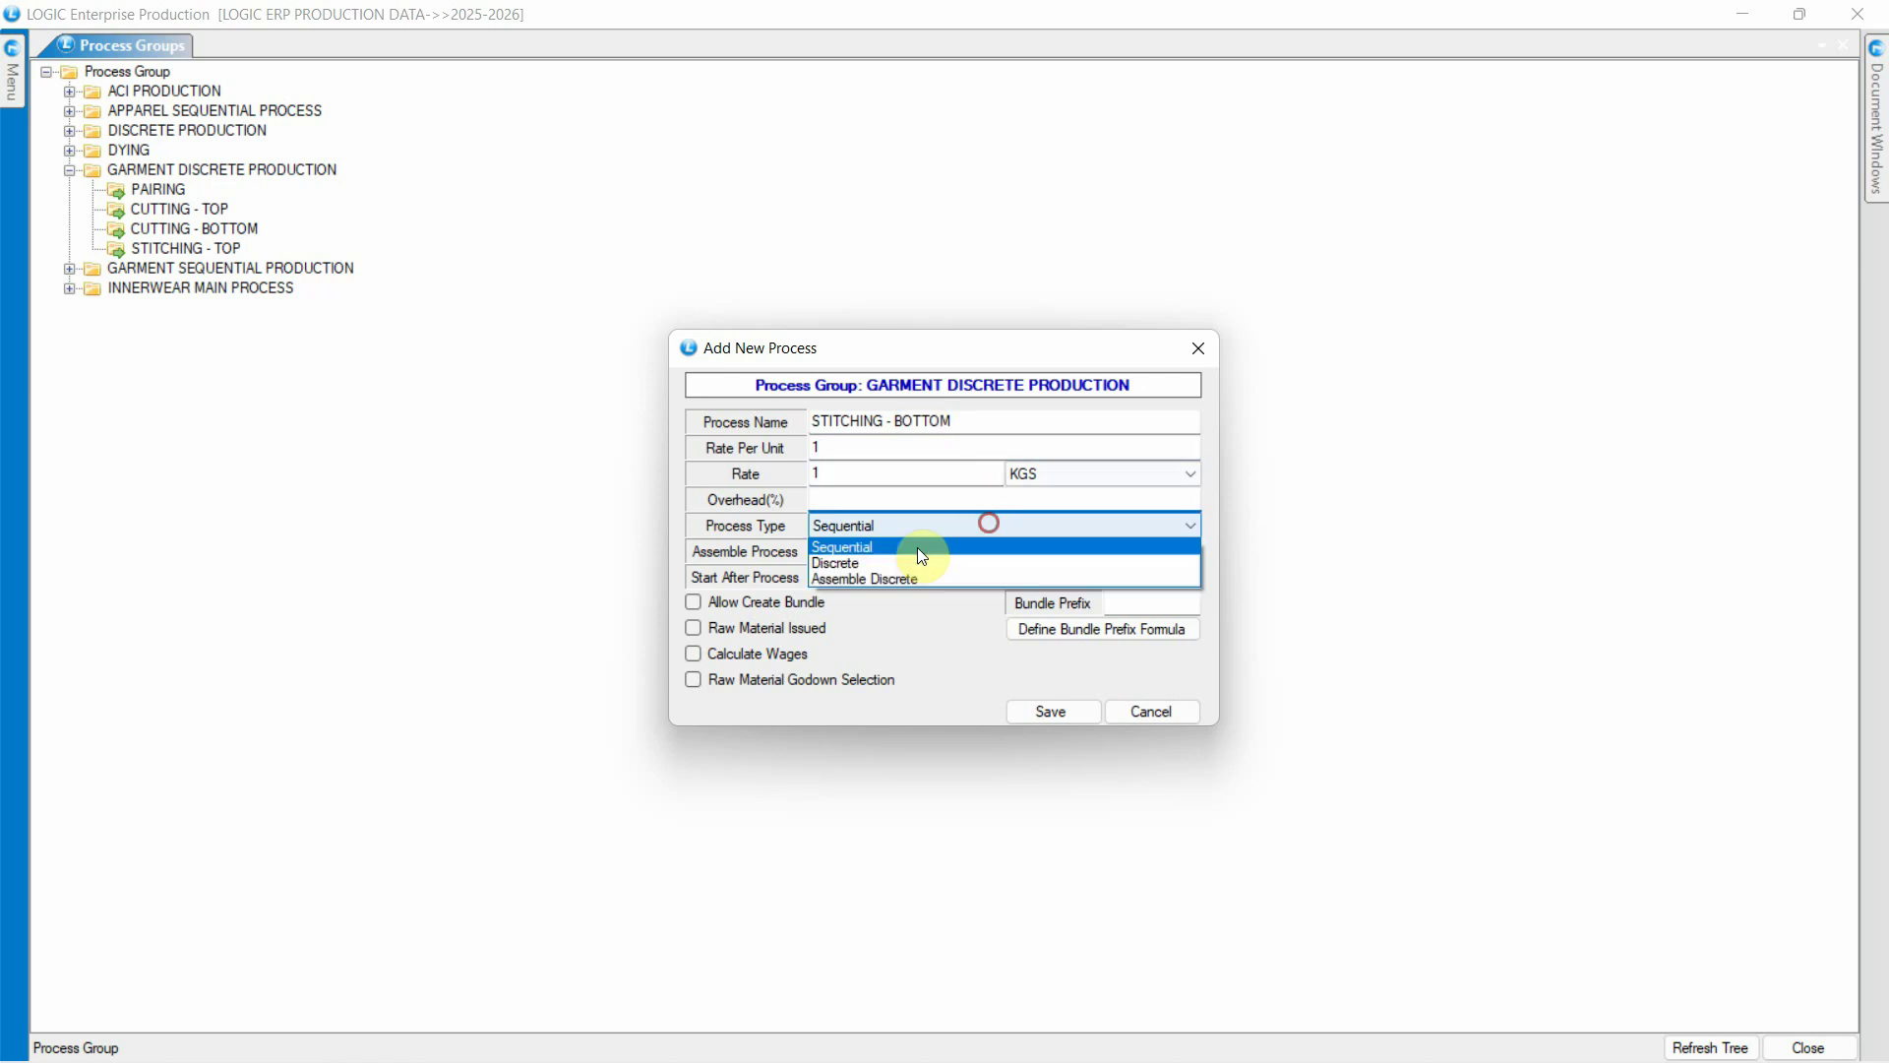
left_click(891, 558)
left_click(885, 551)
left_click(876, 578)
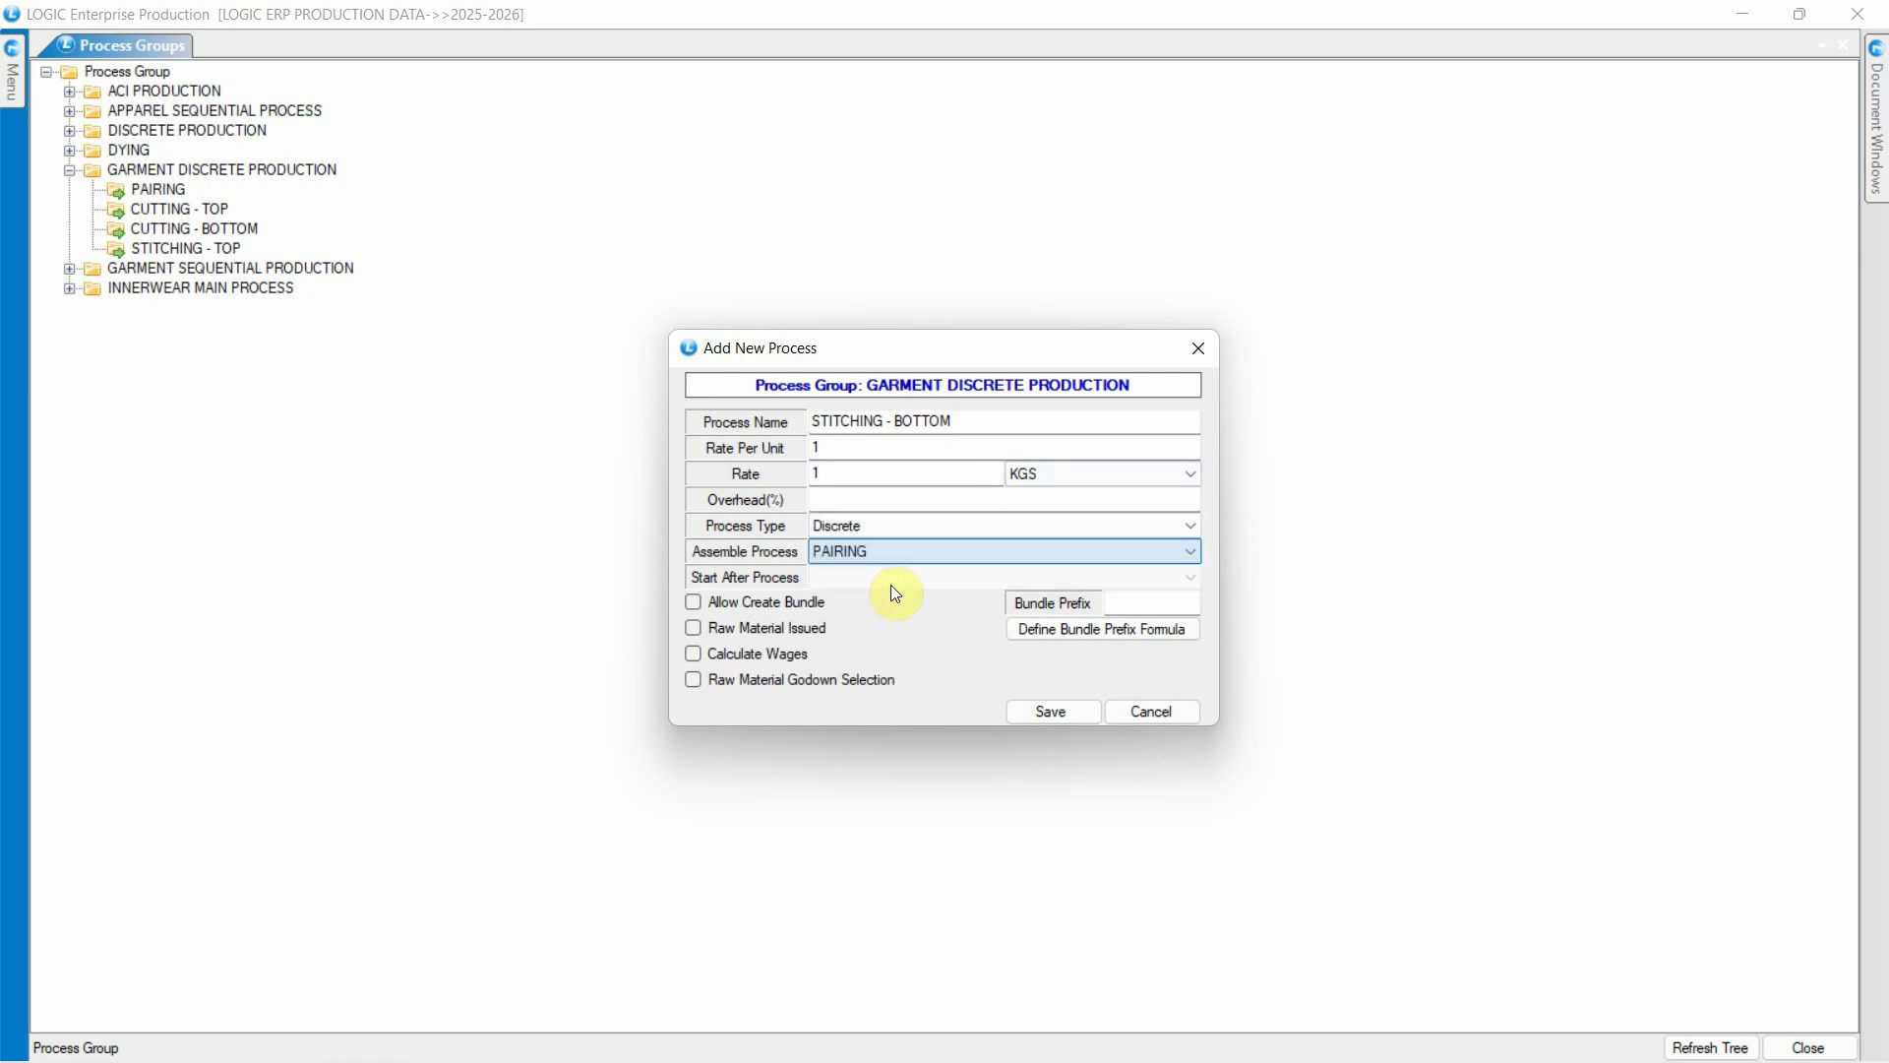
left_click(1030, 726)
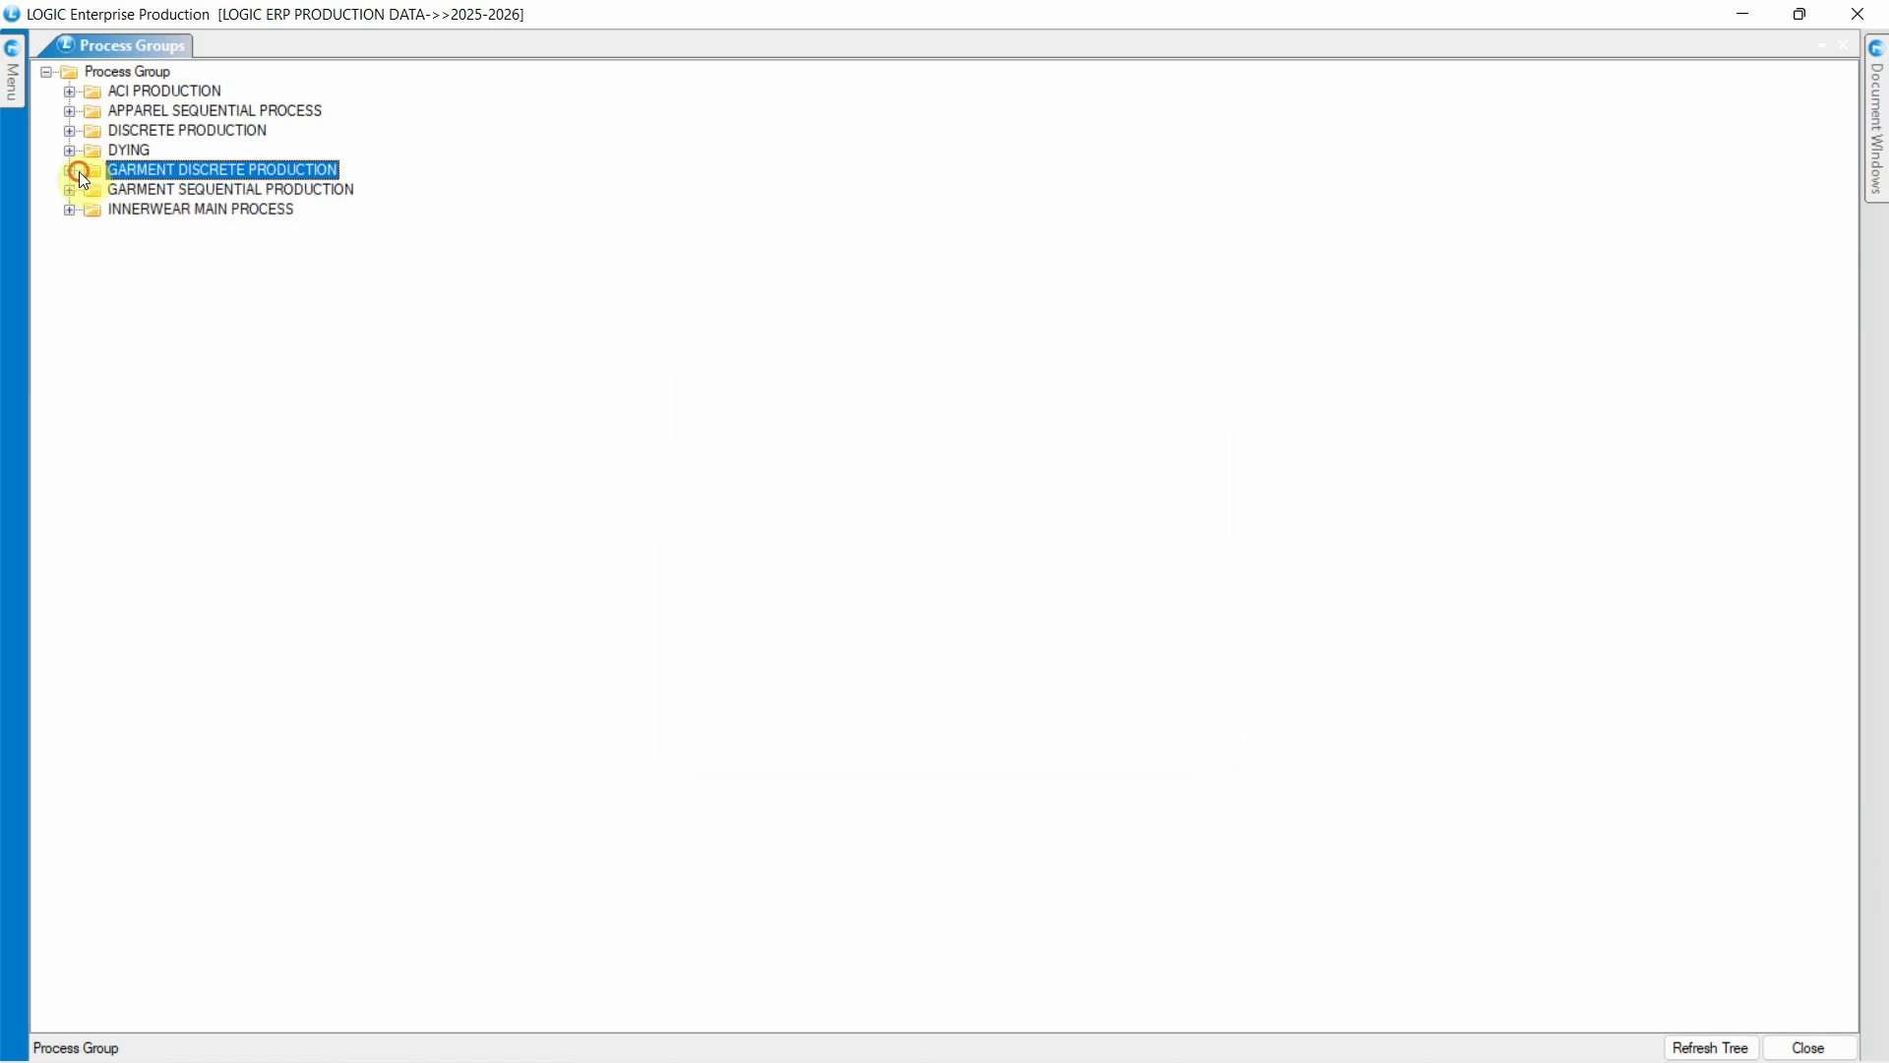
Add the Sequential process PACKING to GARMENT DISCRETE PRODUCTION with rate per unit 1 and rate 1, and save it
key("Tab")
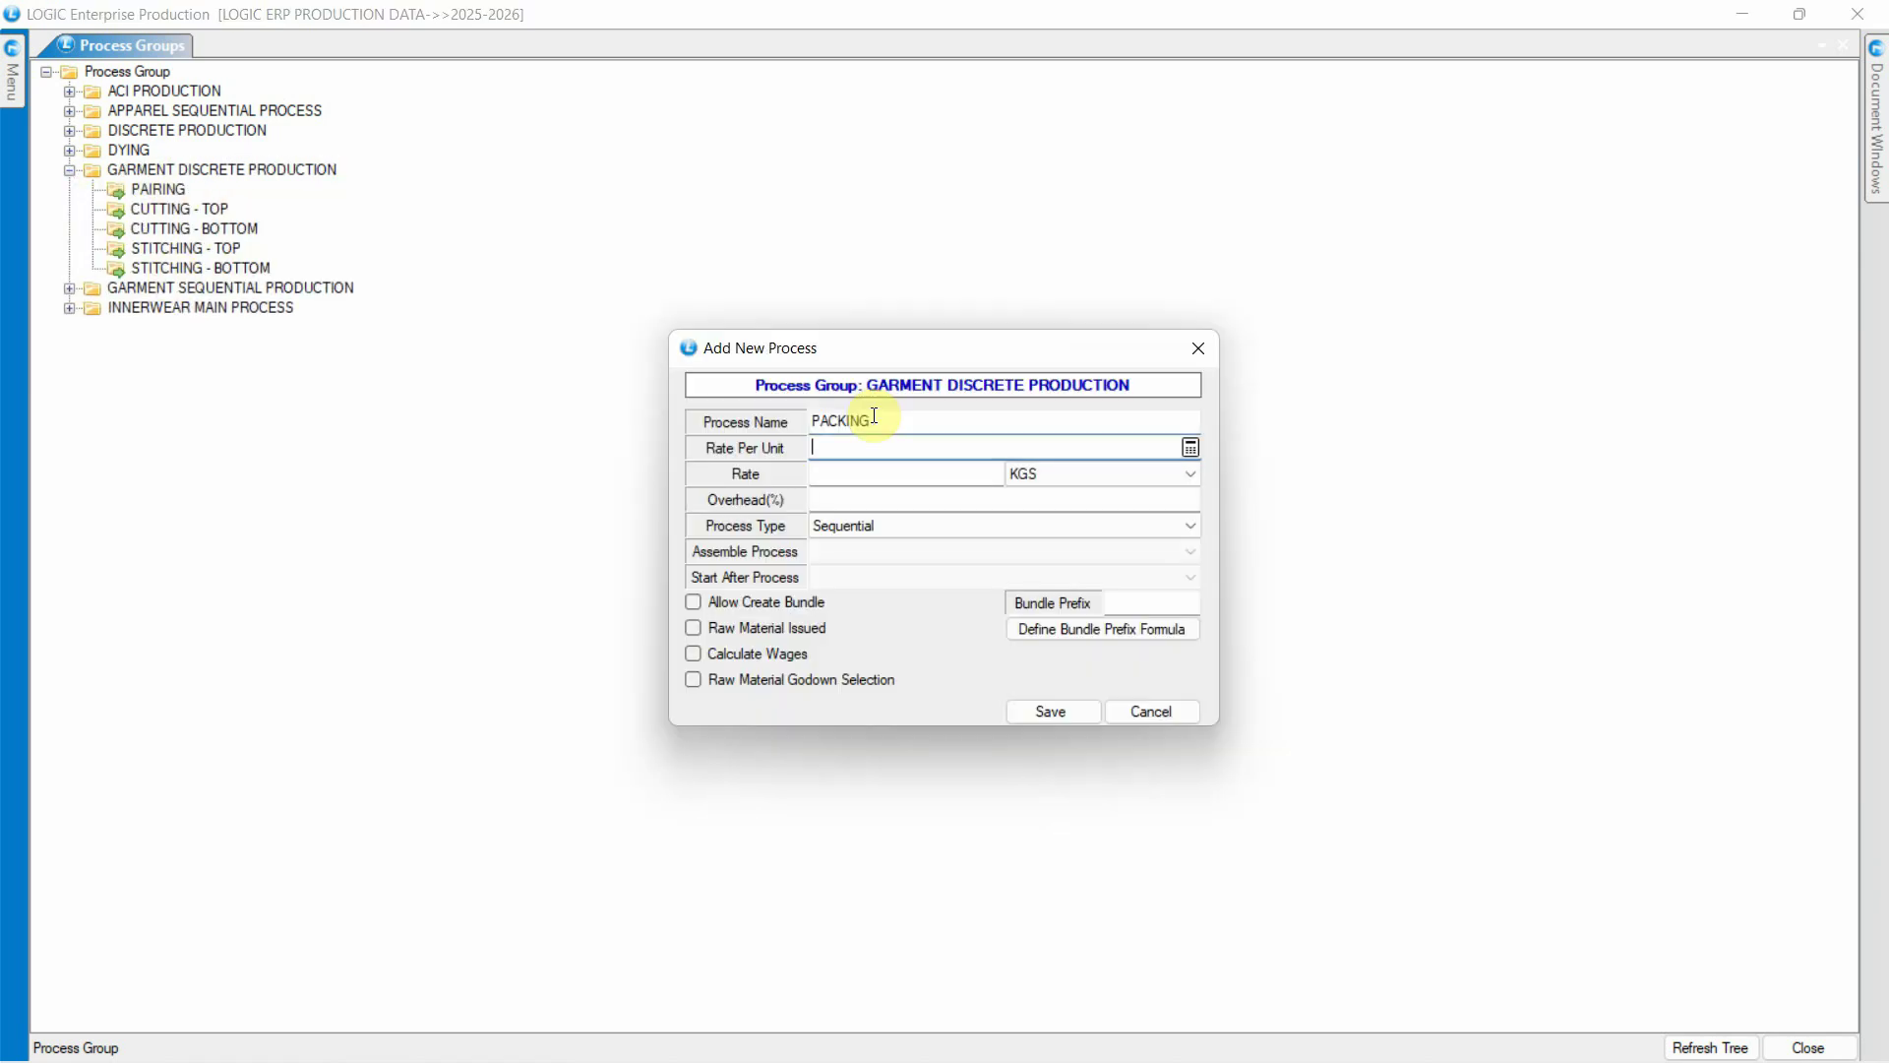
type("1")
key("Tab")
left_click(1013, 532)
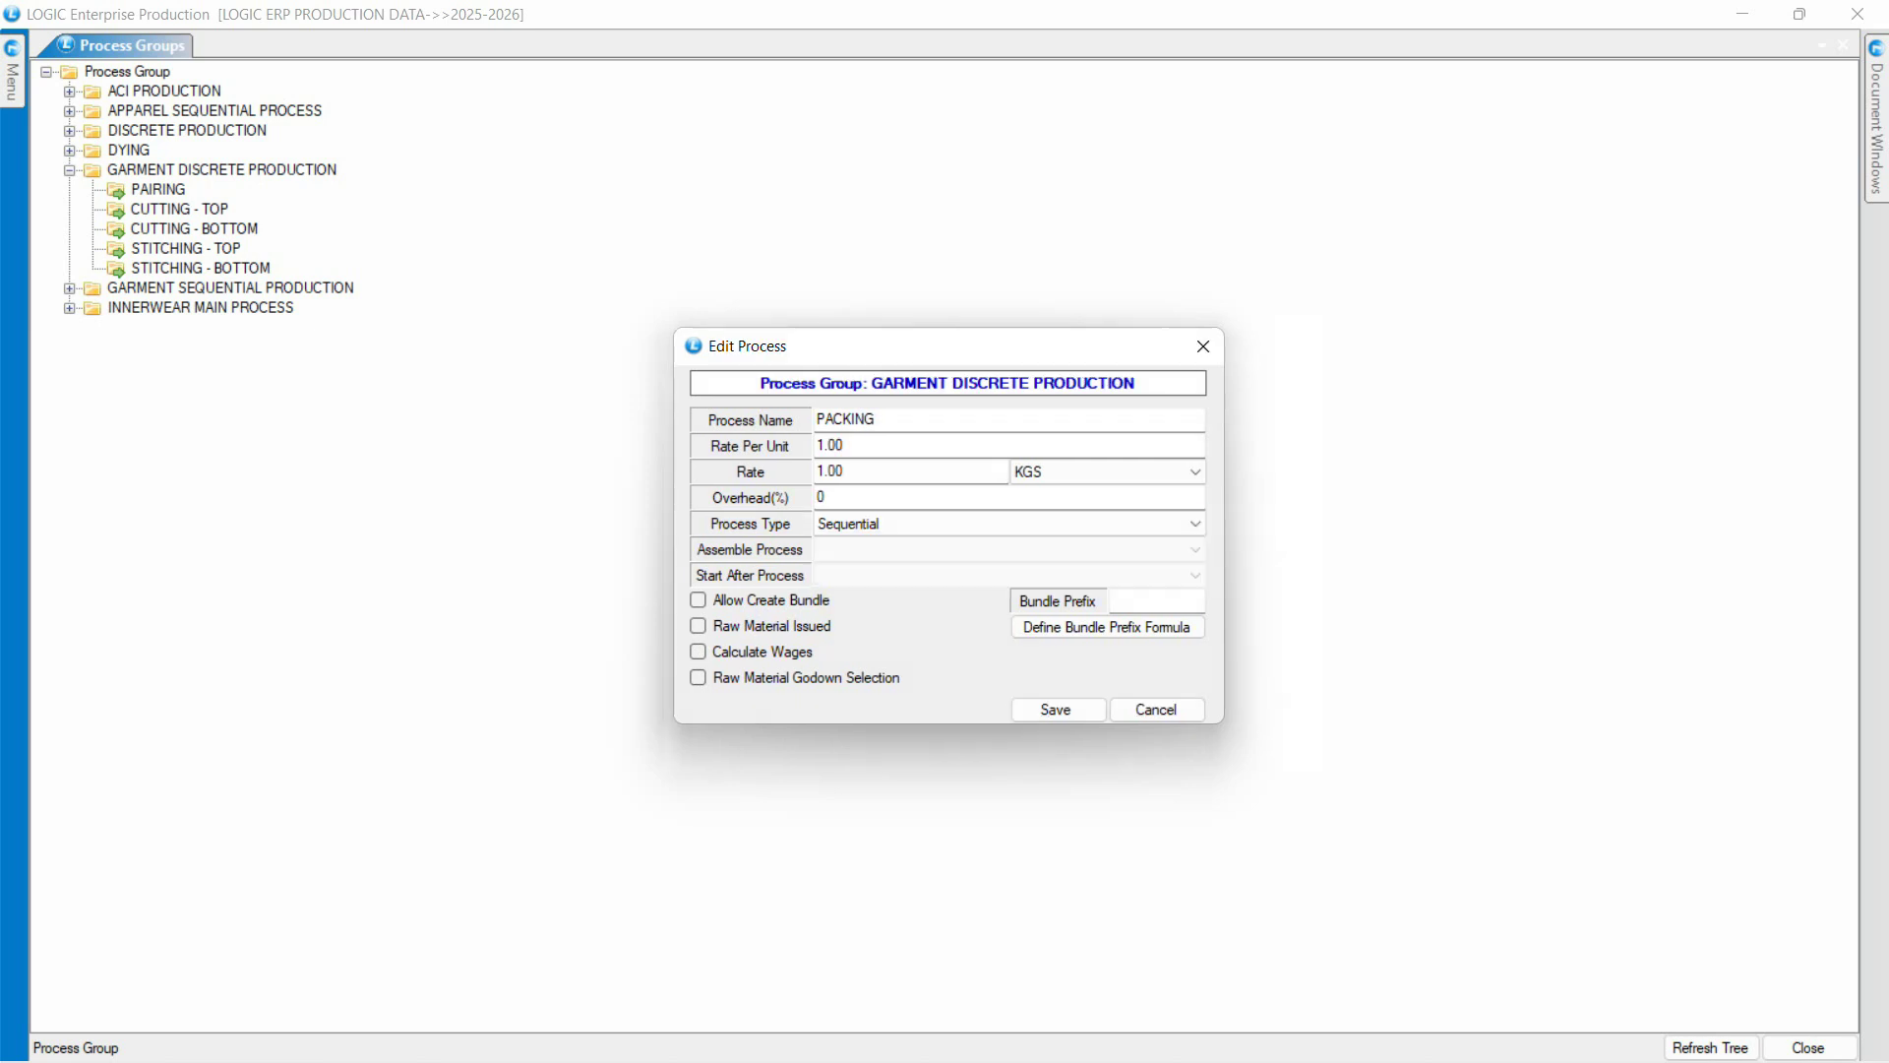
key("Return")
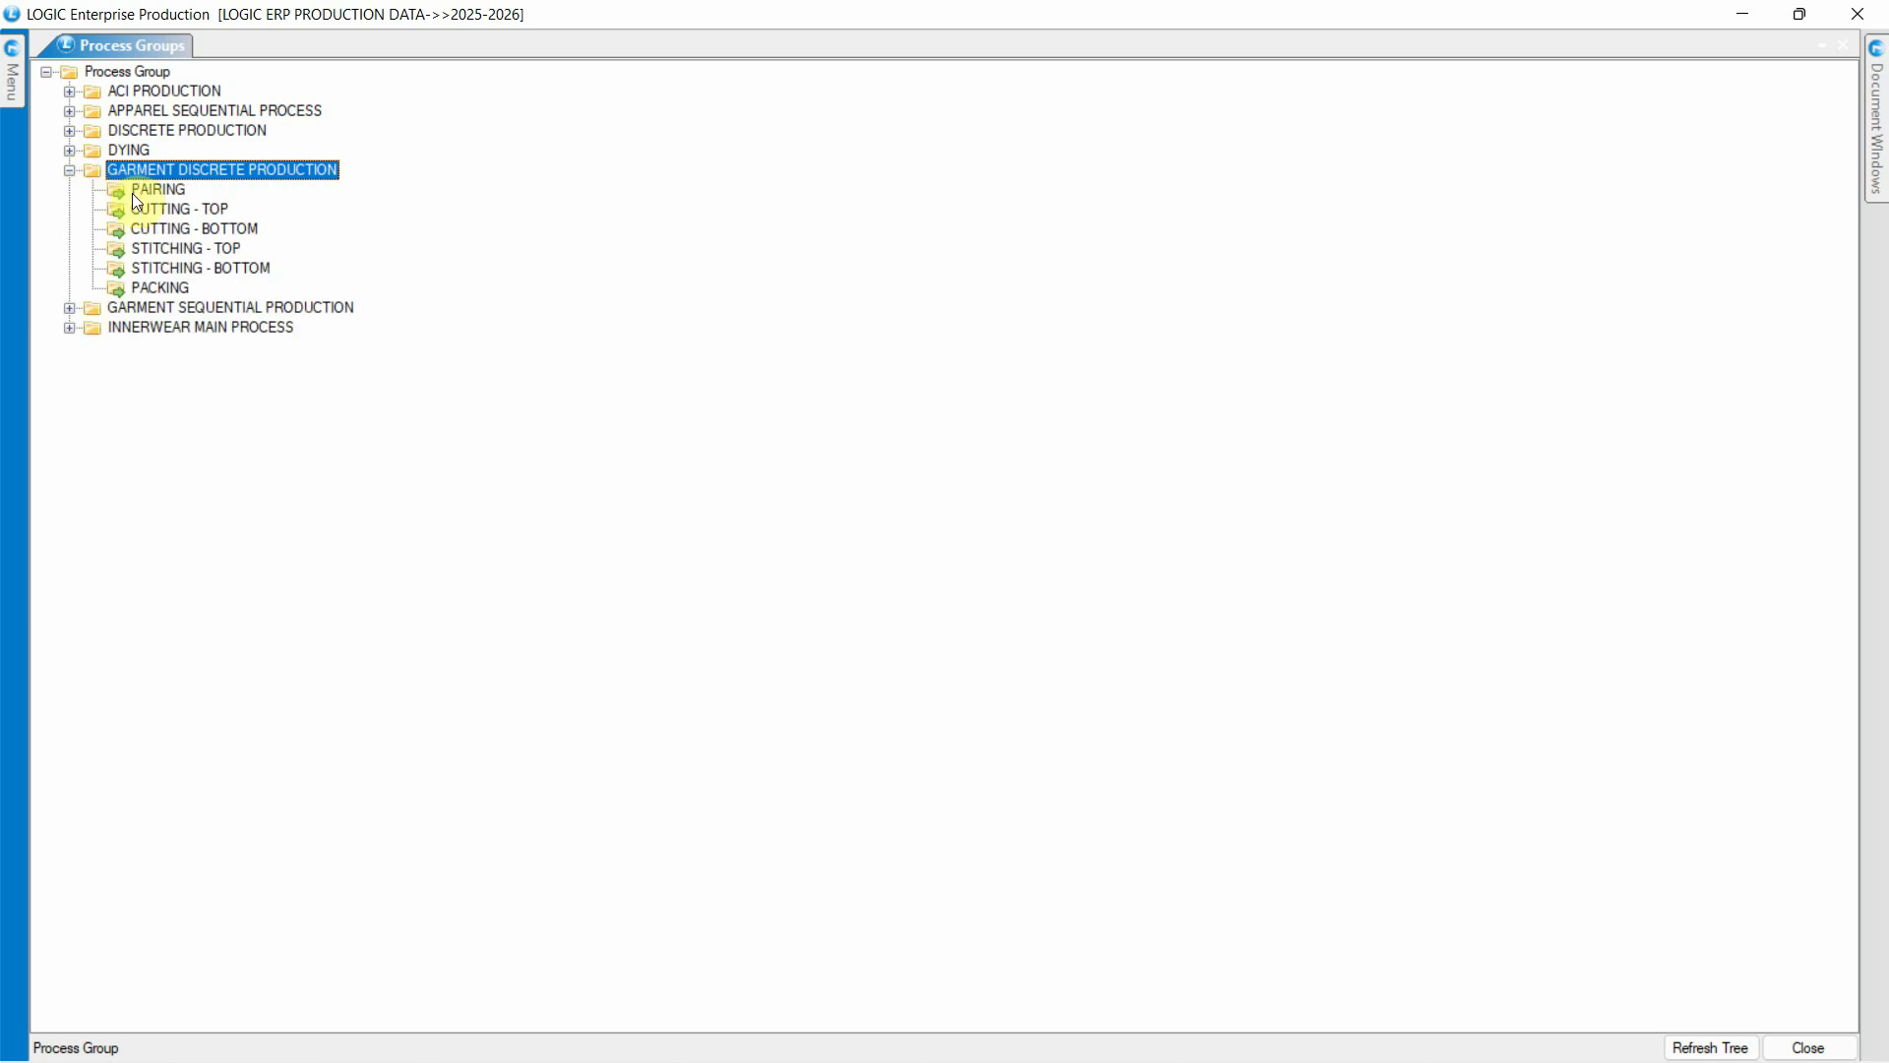
Reorder the processes of GARMENT DISCRETE PRODUCTION so that PAIRING sits between STITCHING - BOTTOM and PACKING, and save the order
right_click(252, 177)
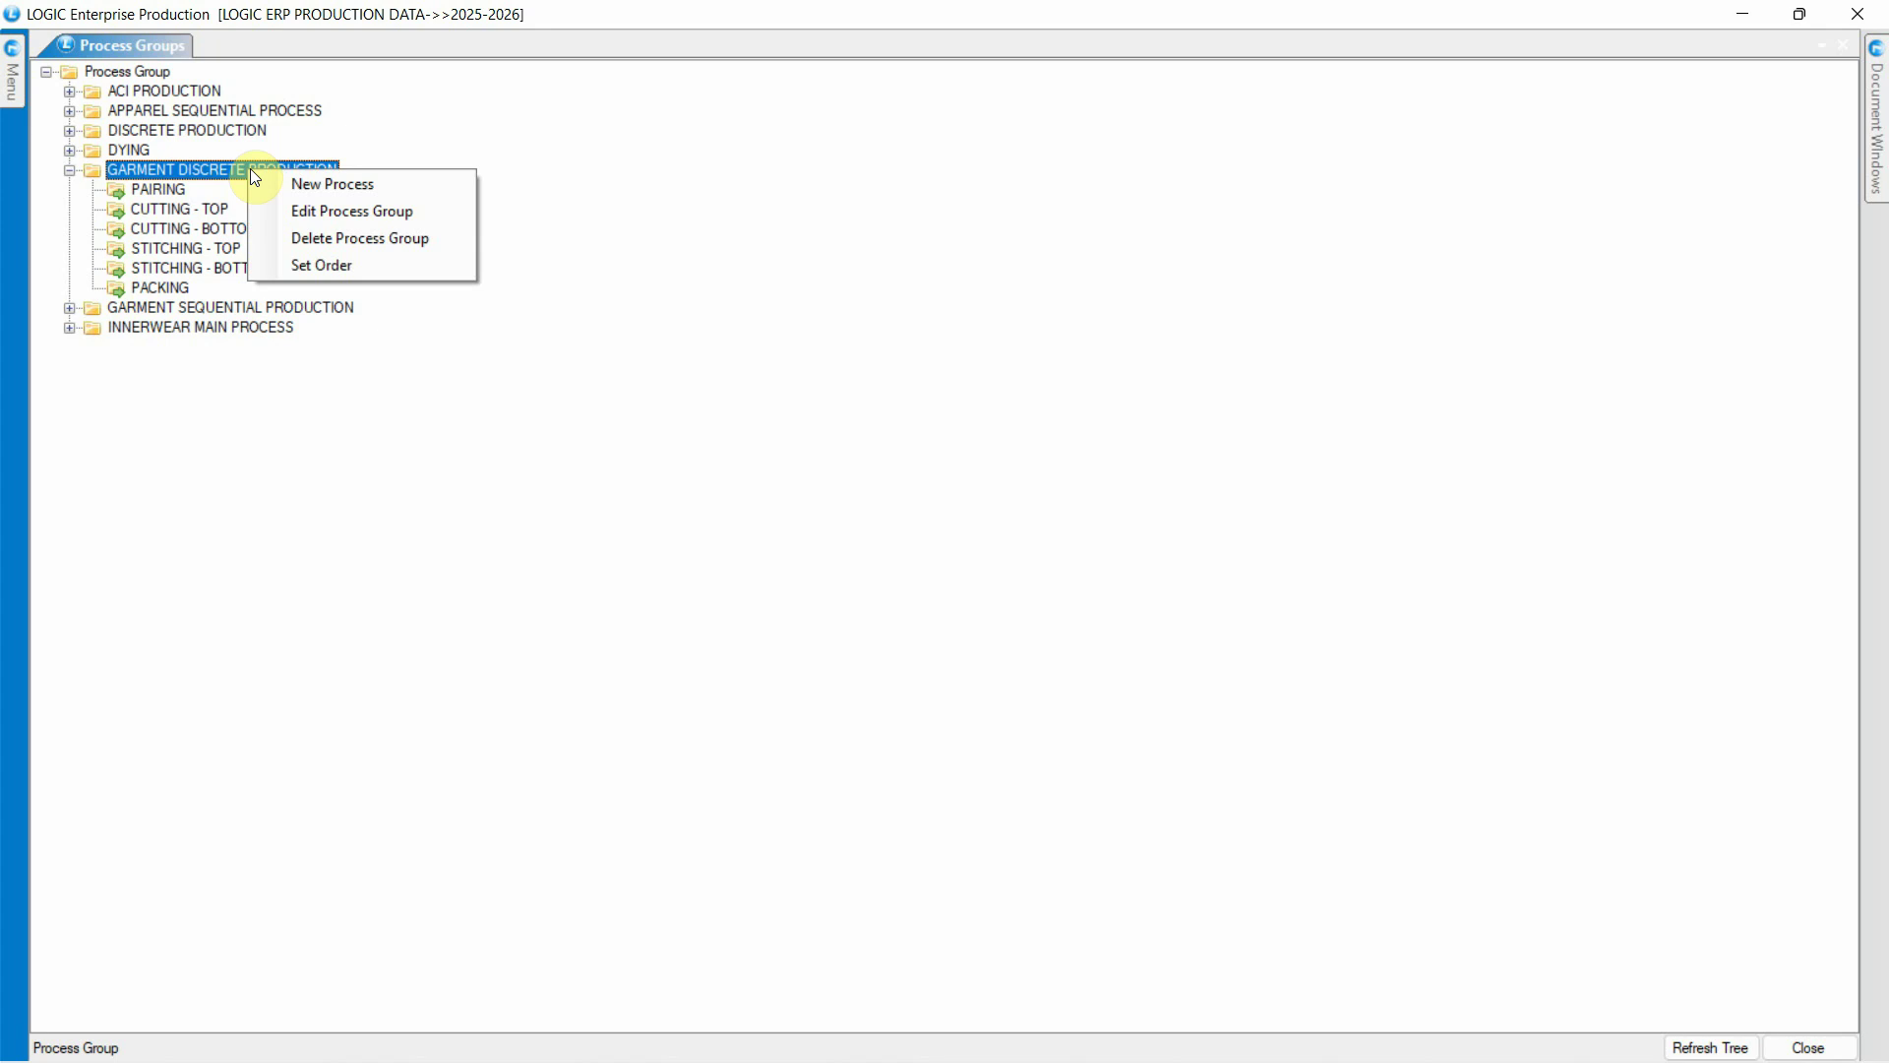
left_click(313, 267)
left_click(1202, 570)
left_click(1202, 571)
left_click(1203, 571)
left_click(1202, 571)
left_click(1074, 753)
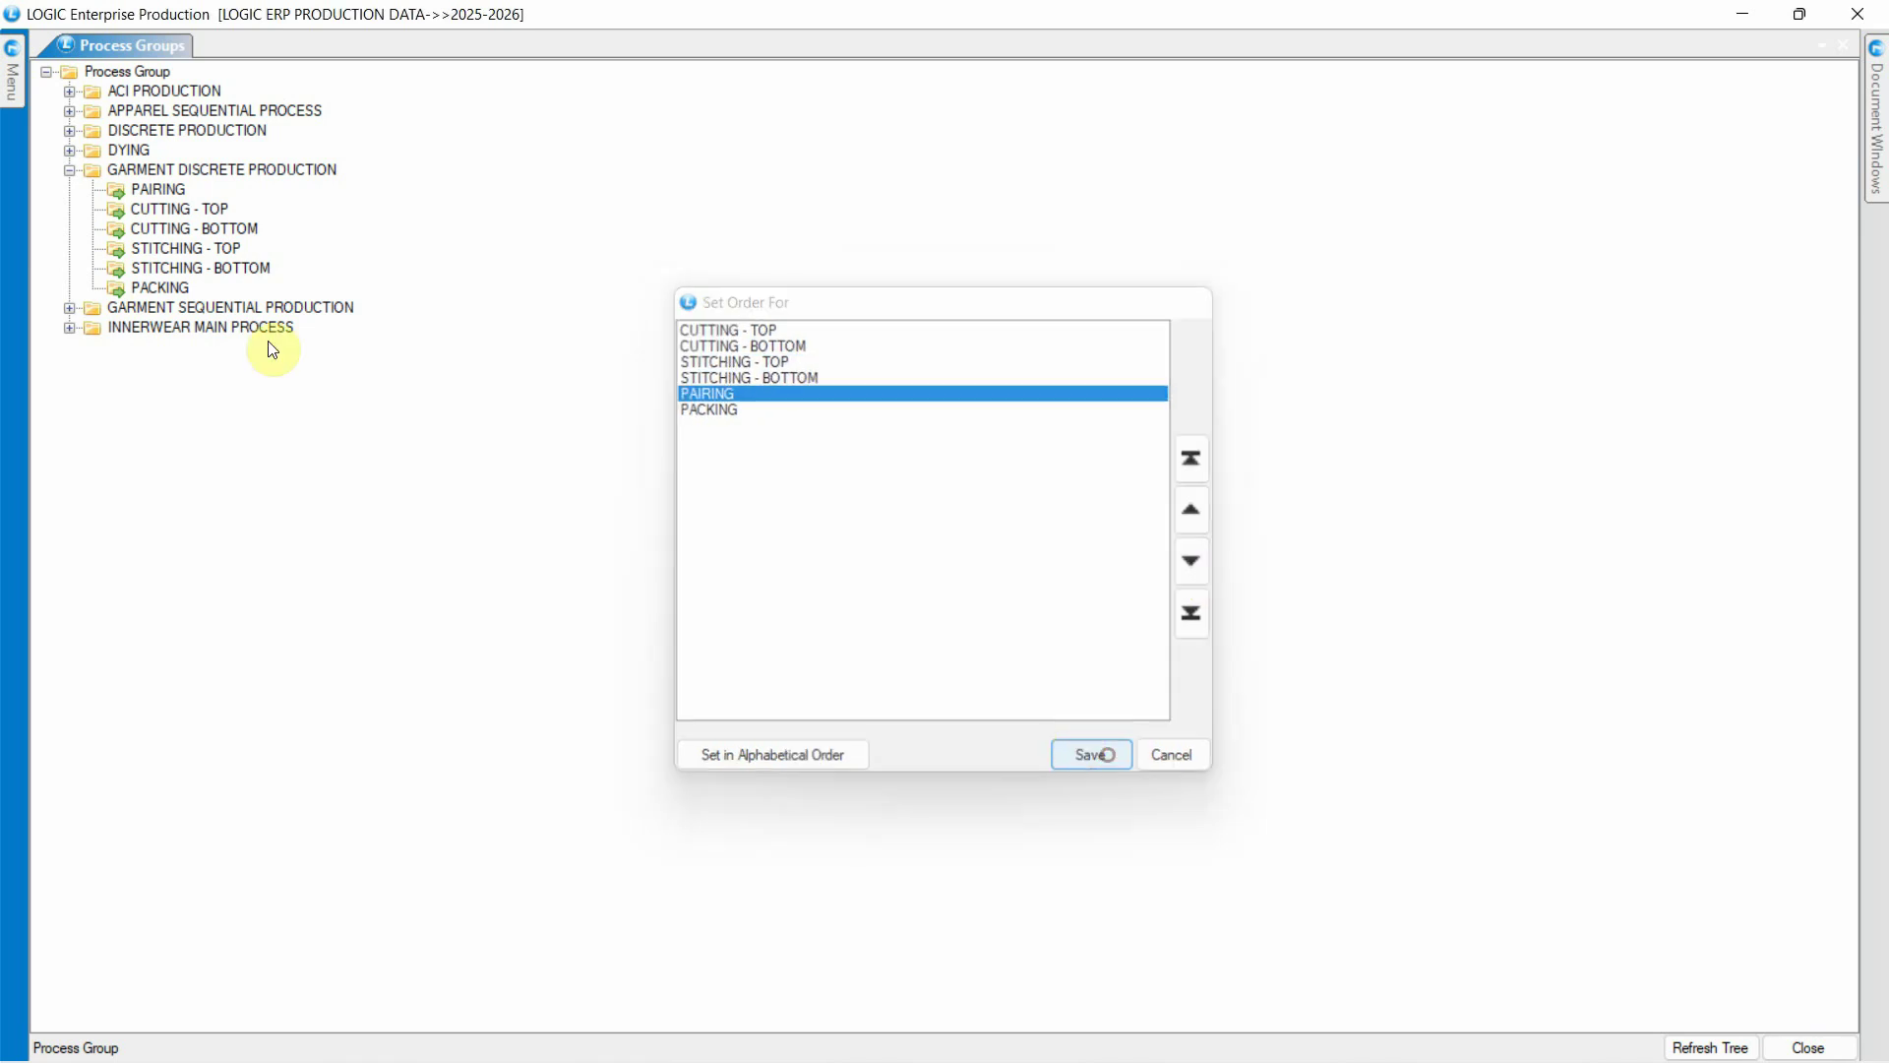
left_click(68, 169)
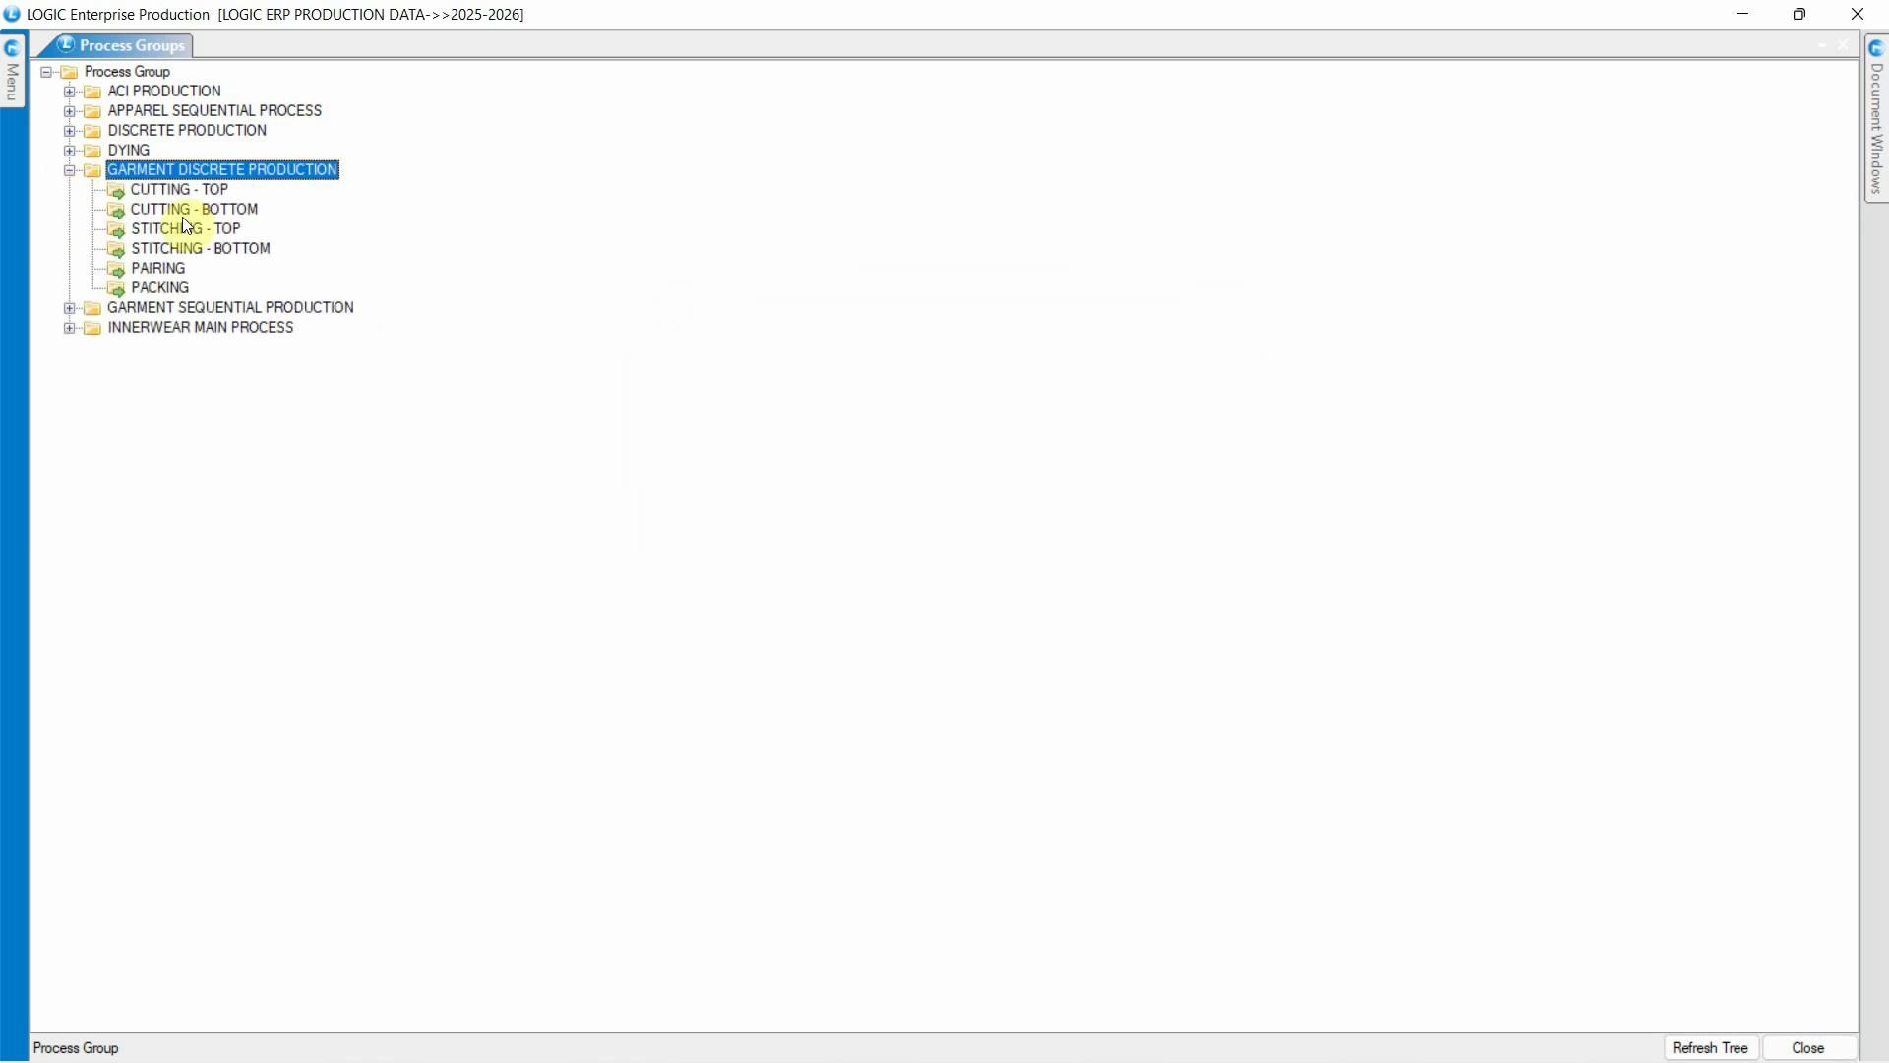
Expand GARMENT SEQUENTIAL PRODUCTION and its STITCHING process to review the processes and sub-processes
left_click(201, 307)
left_click(68, 307)
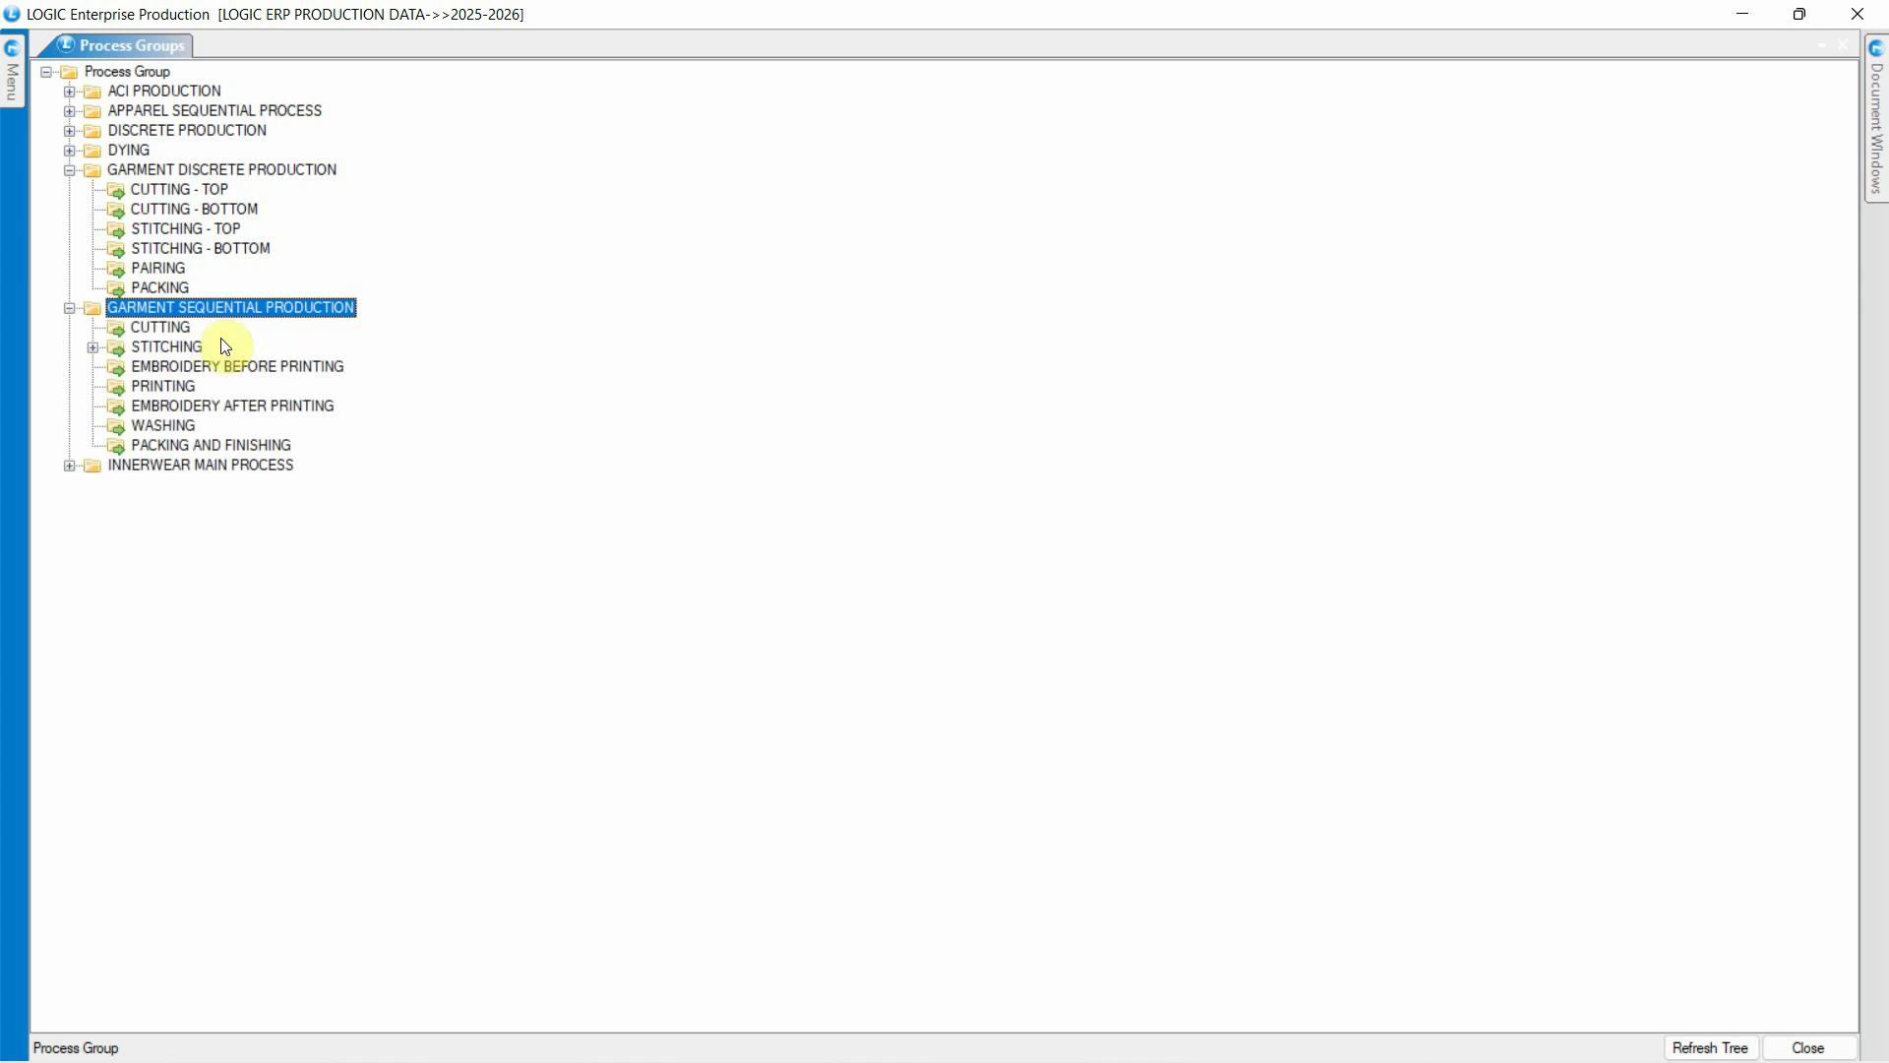
left_click(91, 347)
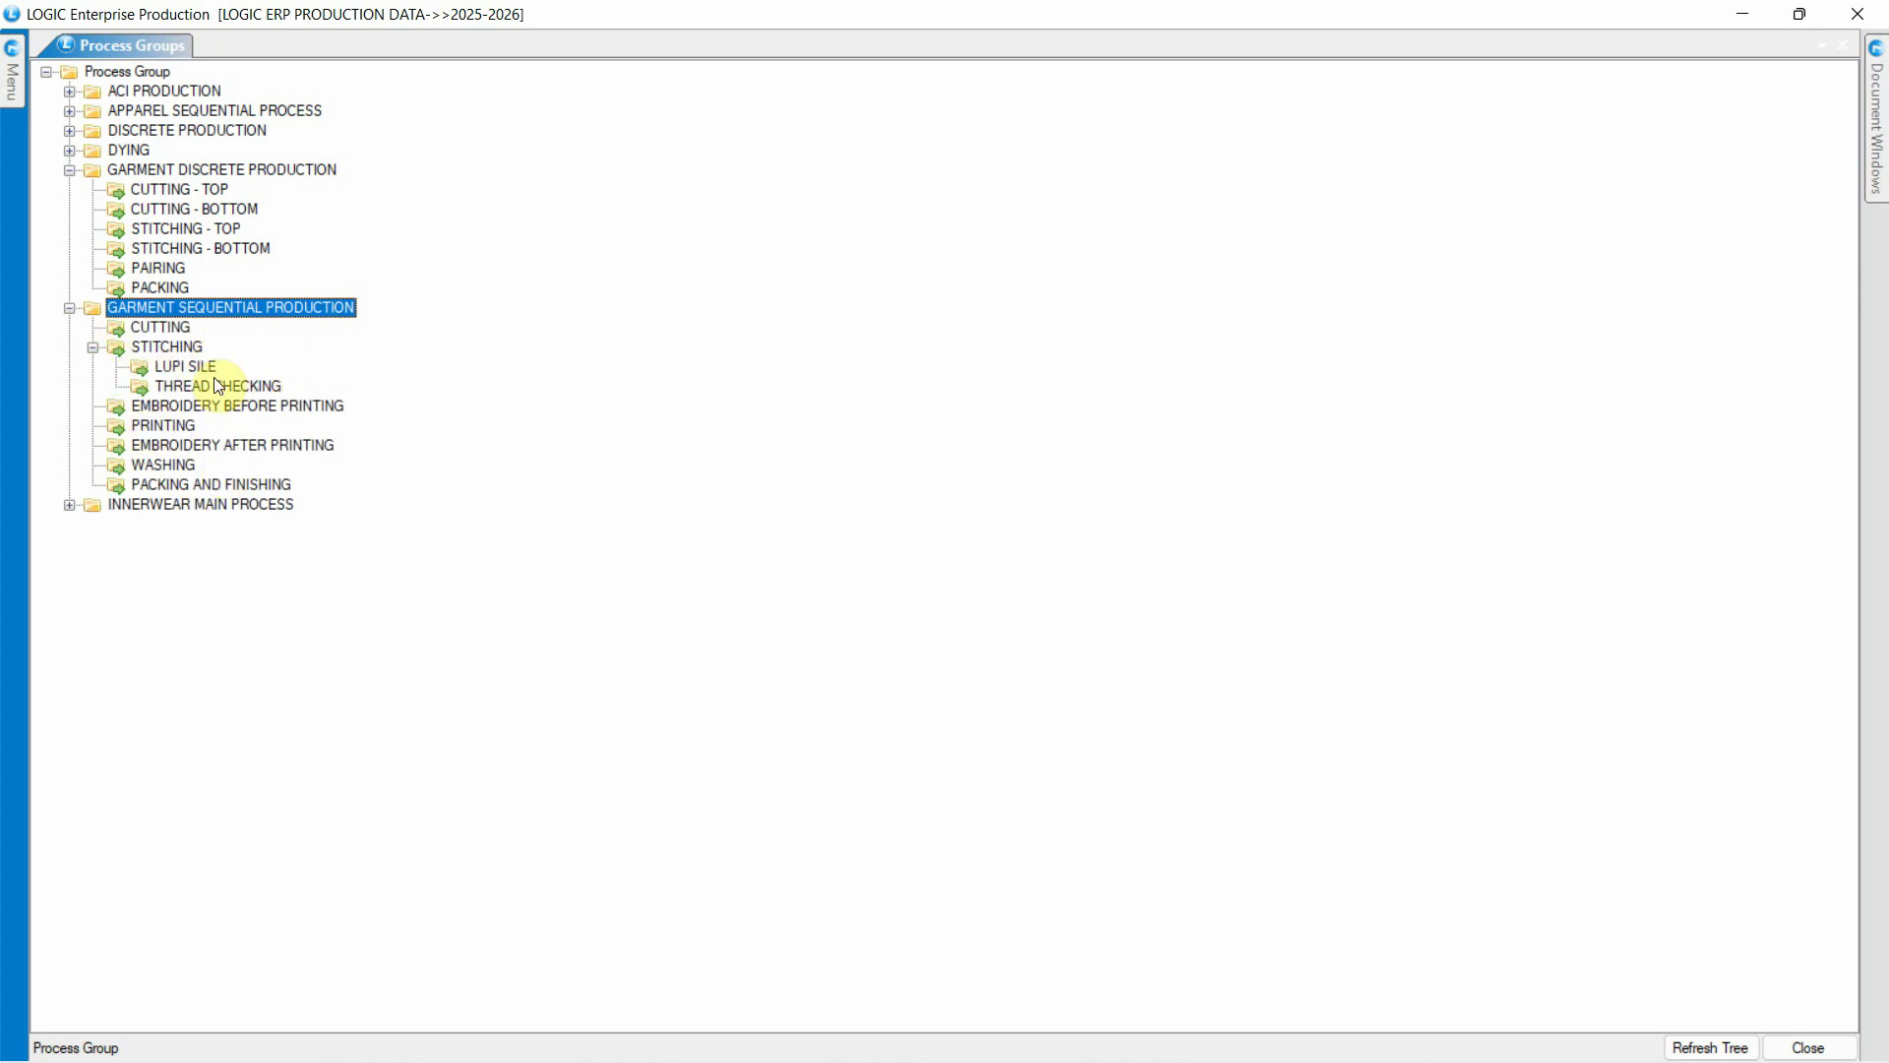